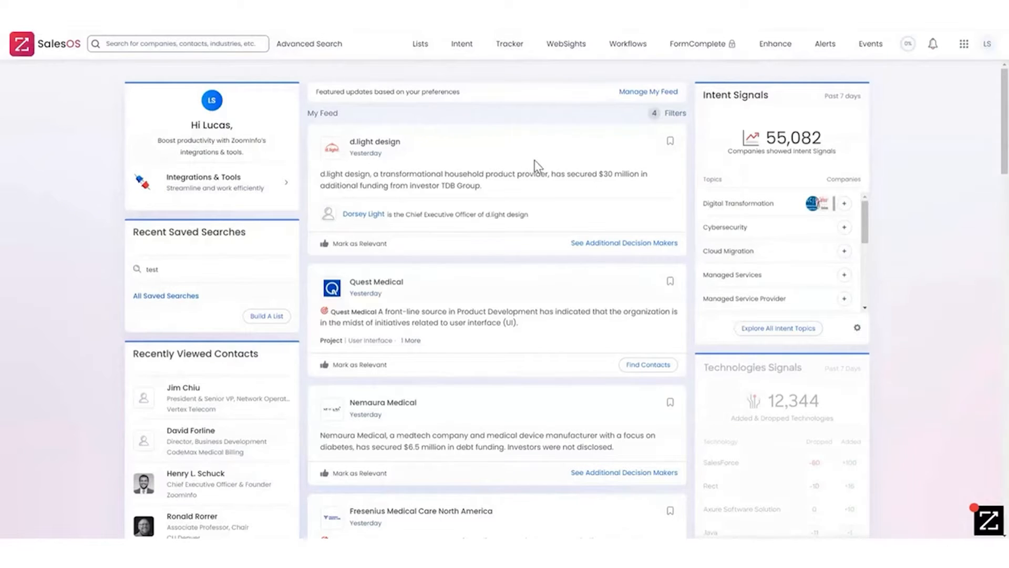
Review the My Feed preferences, including the industry, location and company size options in General Settings, and close them.
click(647, 93)
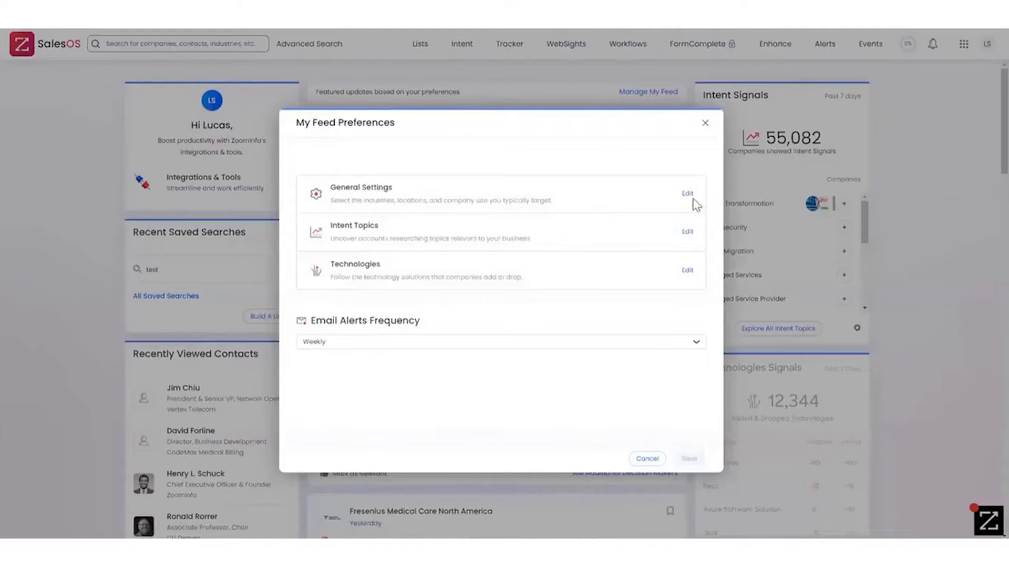
click(688, 194)
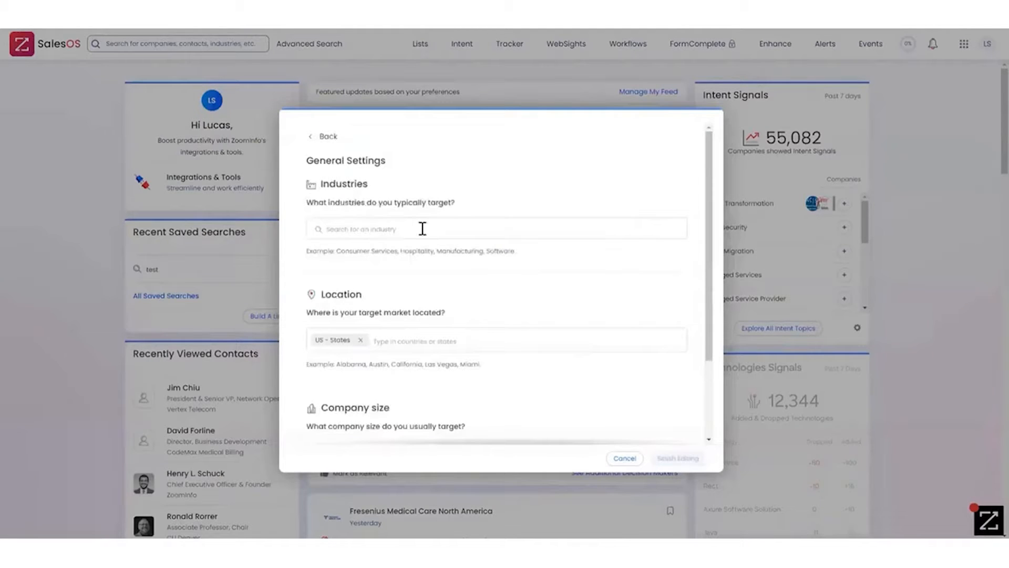
scroll(430, 231, down, 2)
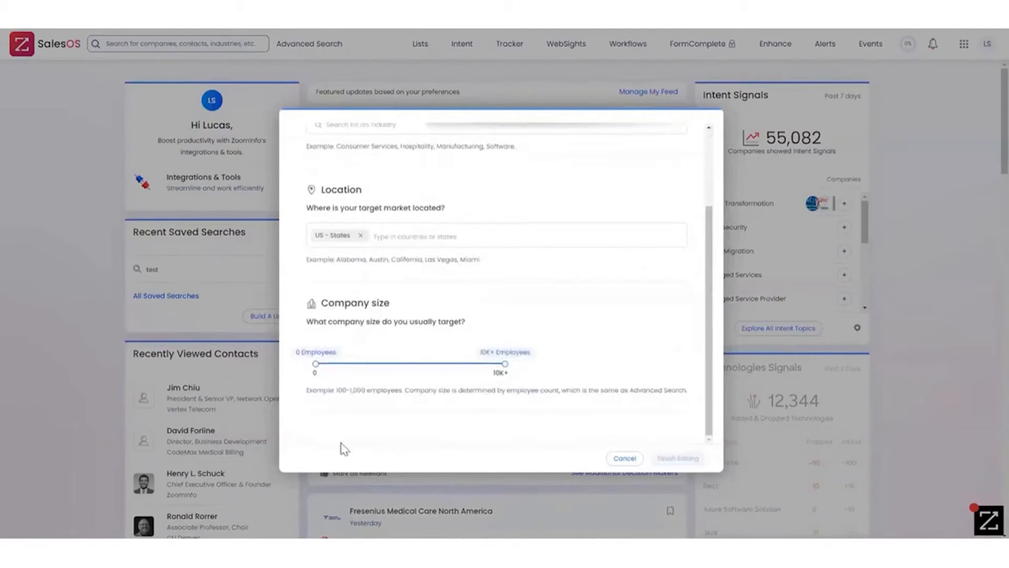
scroll(536, 374, up, 2)
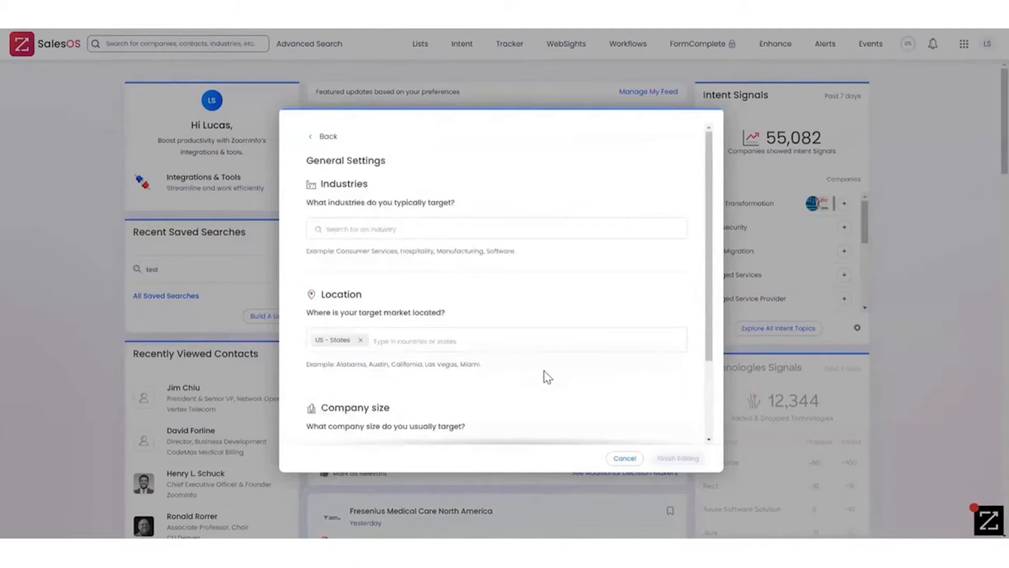
click(327, 136)
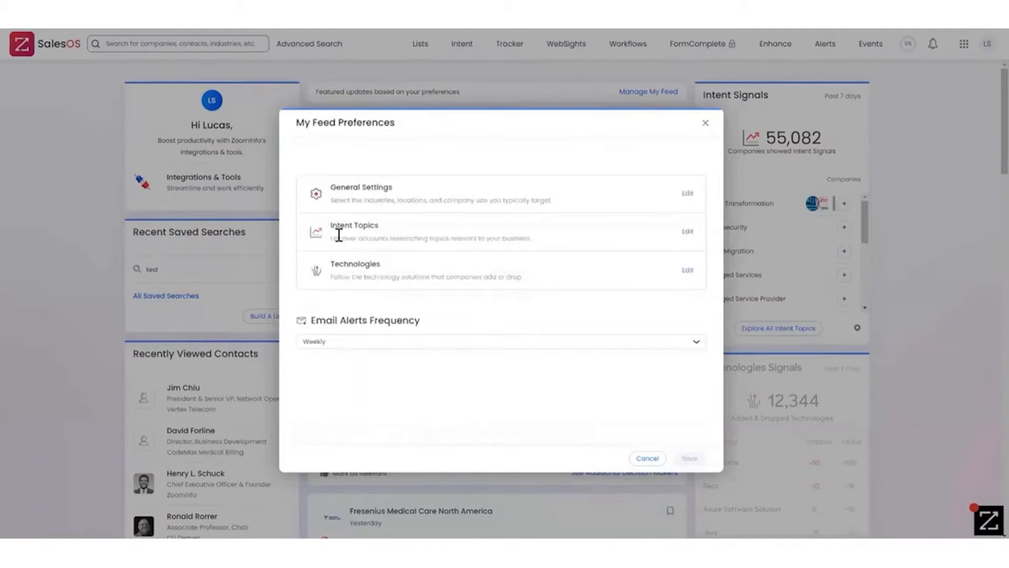
click(705, 124)
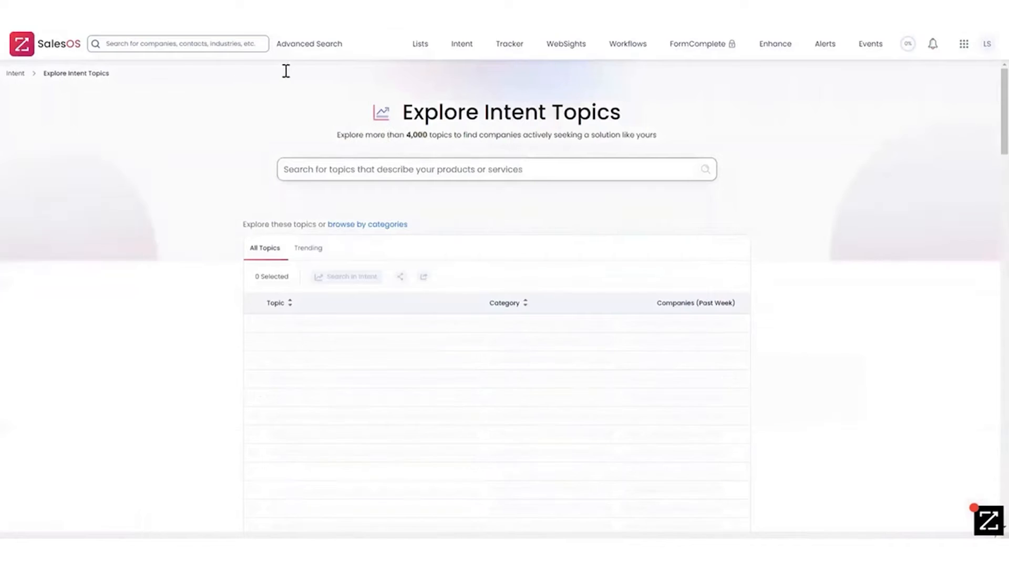
Return from Explore Intent Topics to the home page and open Advanced Search.
click(61, 46)
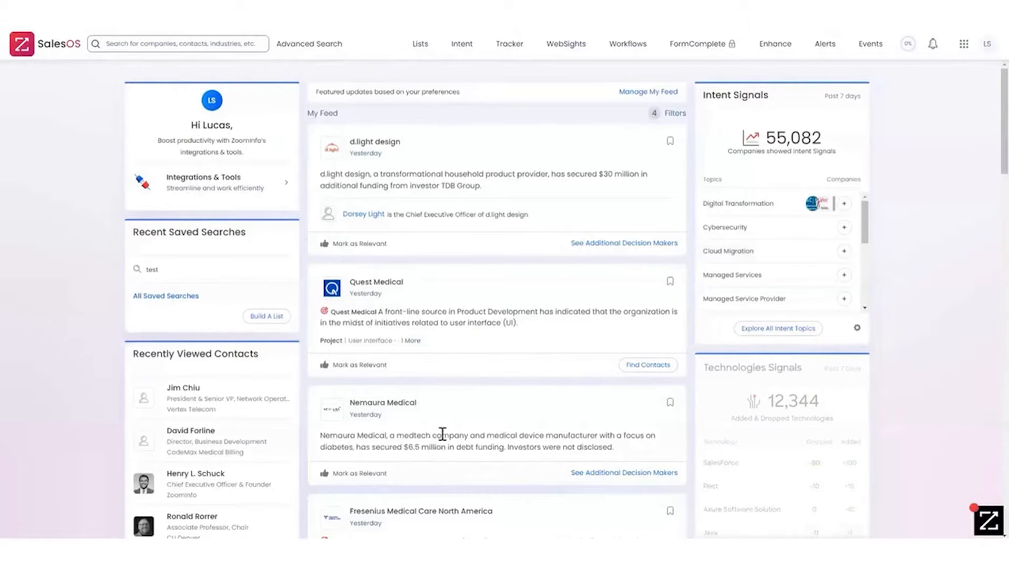
click(308, 51)
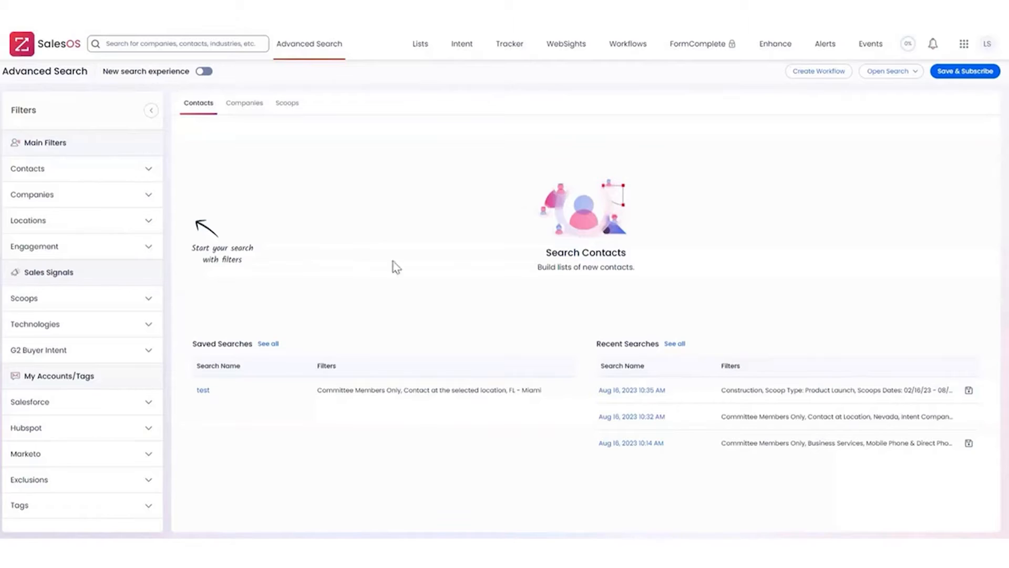
Preview the new search experience with all its filters shown, and switch back to the classic search view.
click(205, 72)
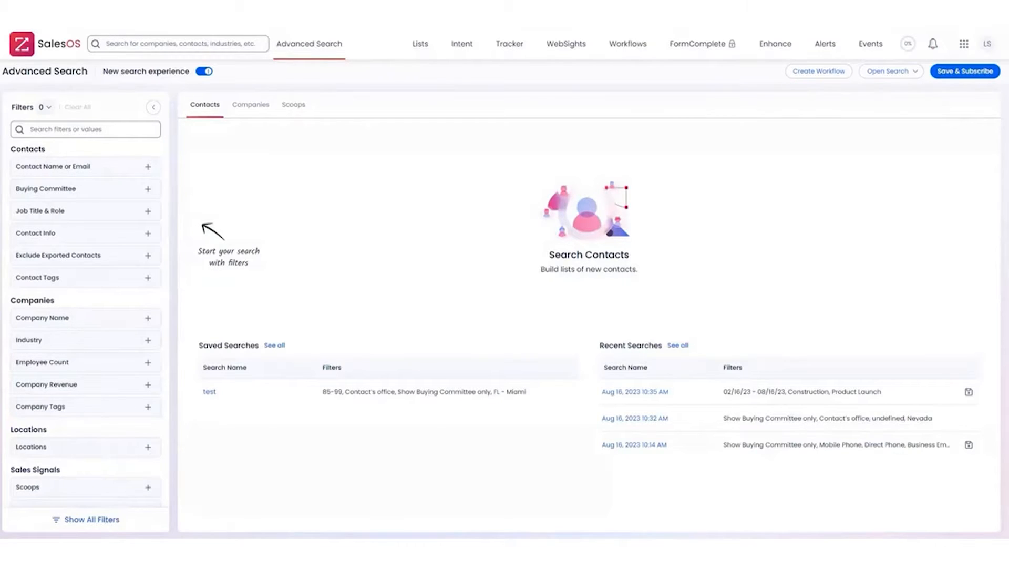
click(105, 522)
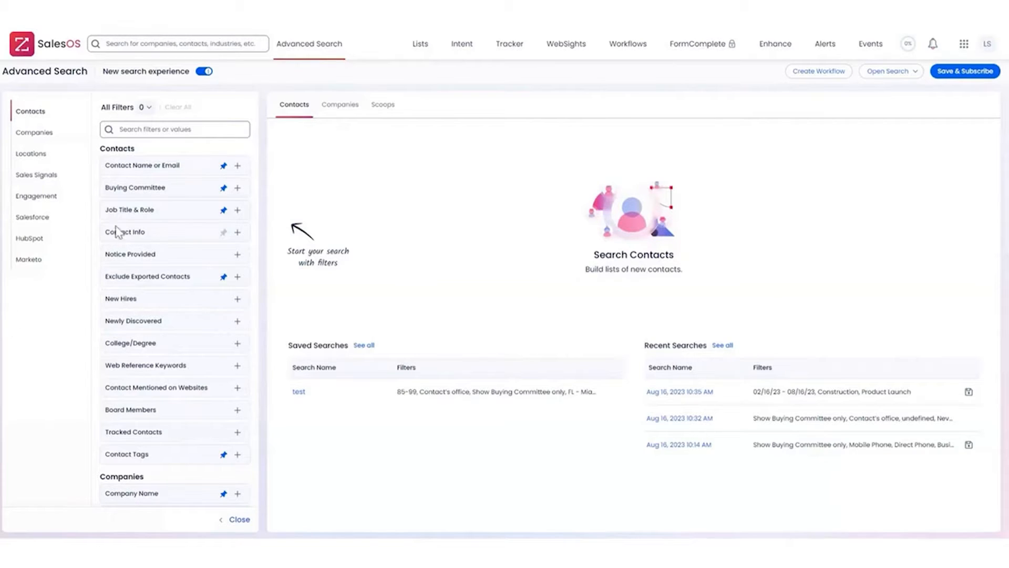
click(207, 76)
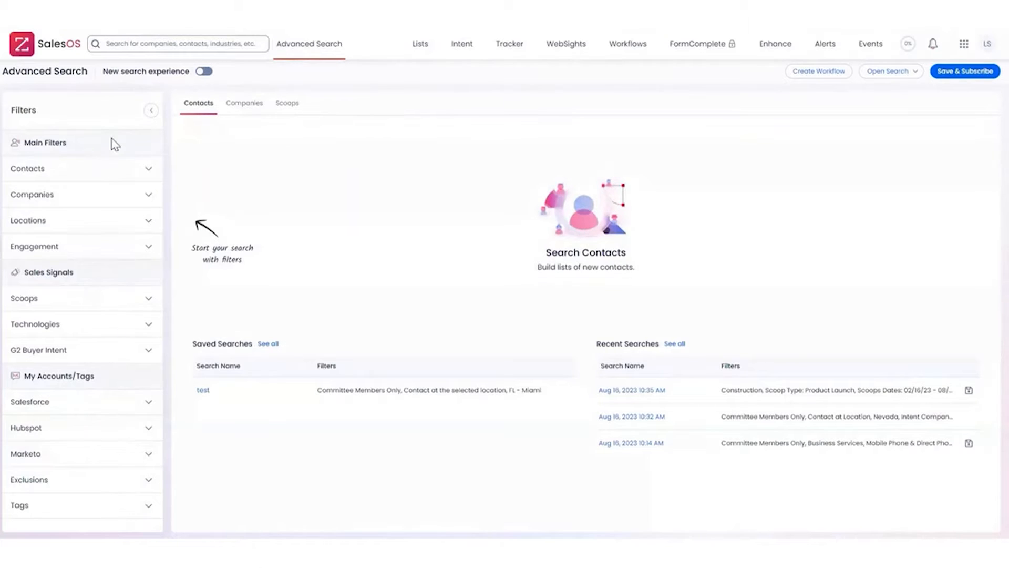
Expand the Contacts group in the main filters to show its filter categories.
click(103, 173)
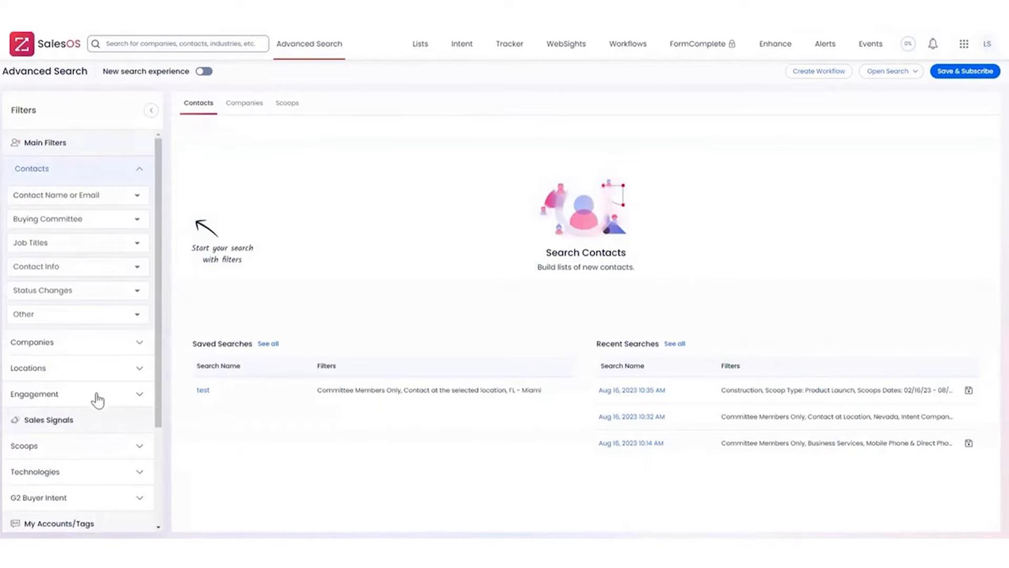
click(116, 169)
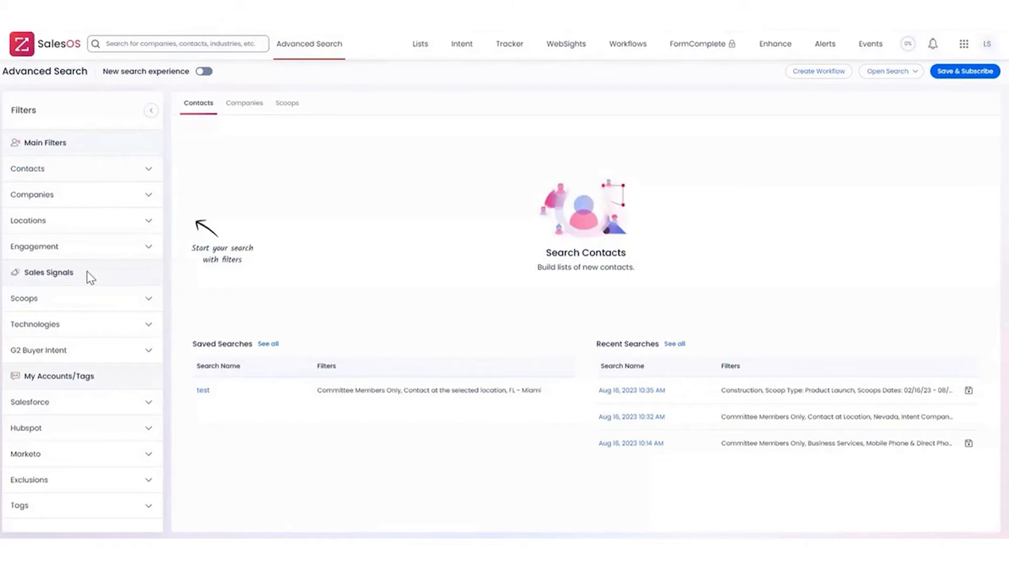
click(98, 172)
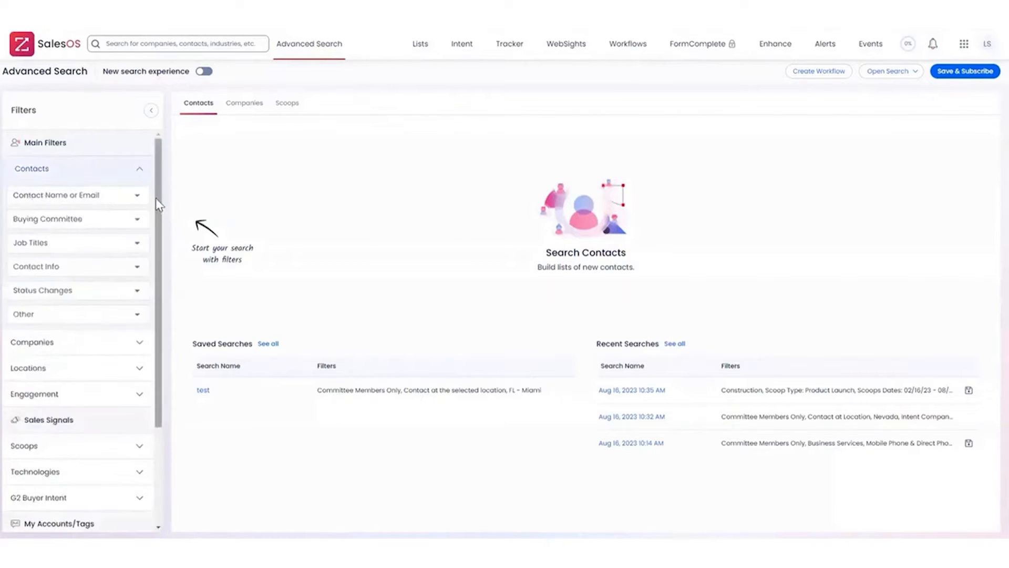
drag(156, 197, 156, 220)
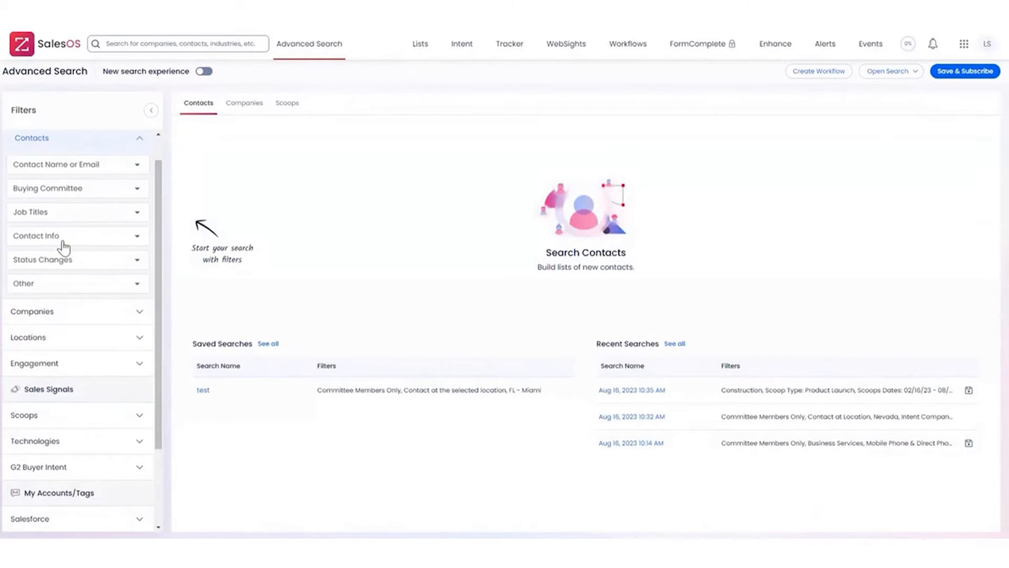
scroll(63, 247, up, 1)
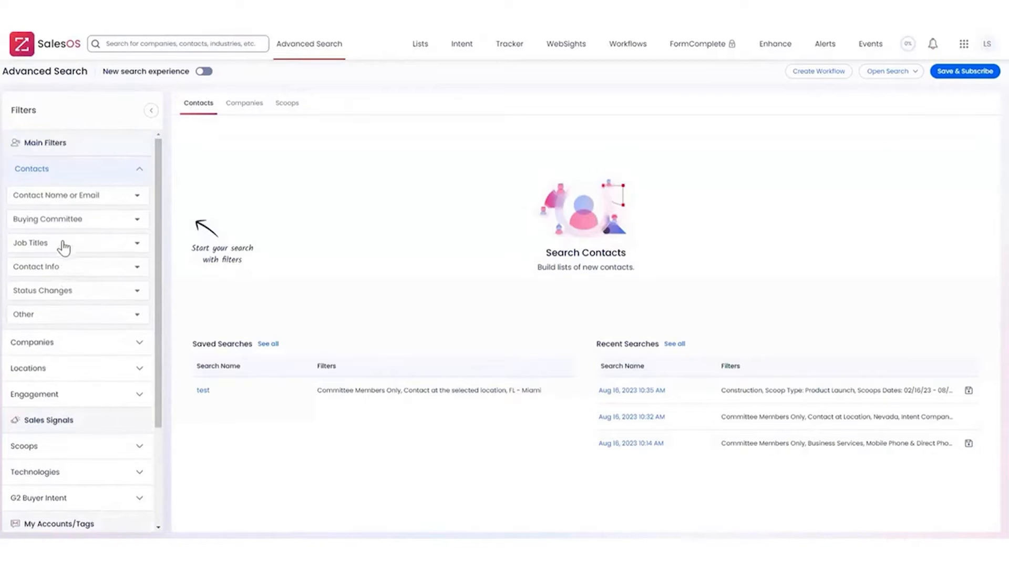
Look at the Contact Name or Email filter and the Other contact filters, closing each after viewing.
click(108, 200)
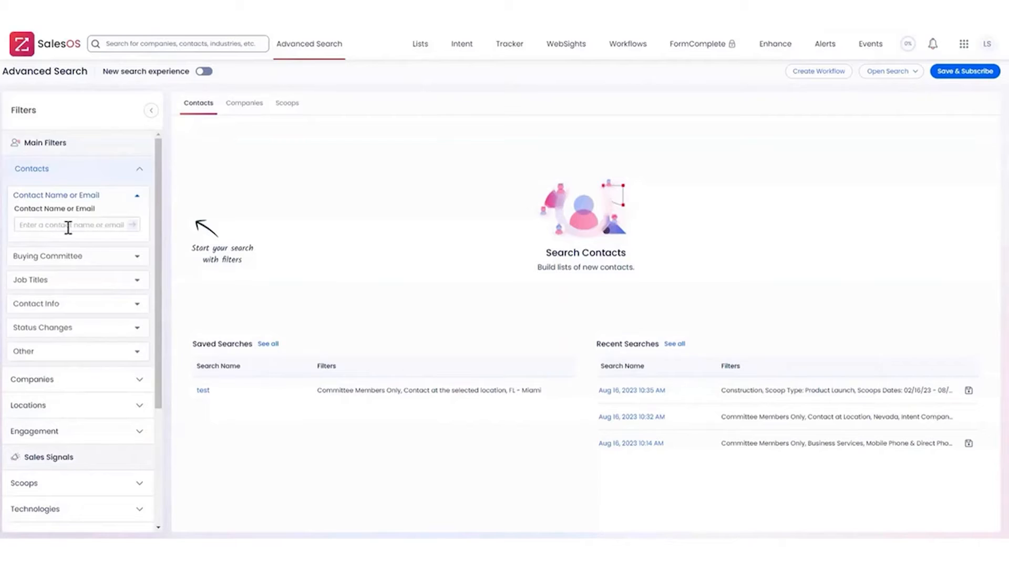
click(105, 203)
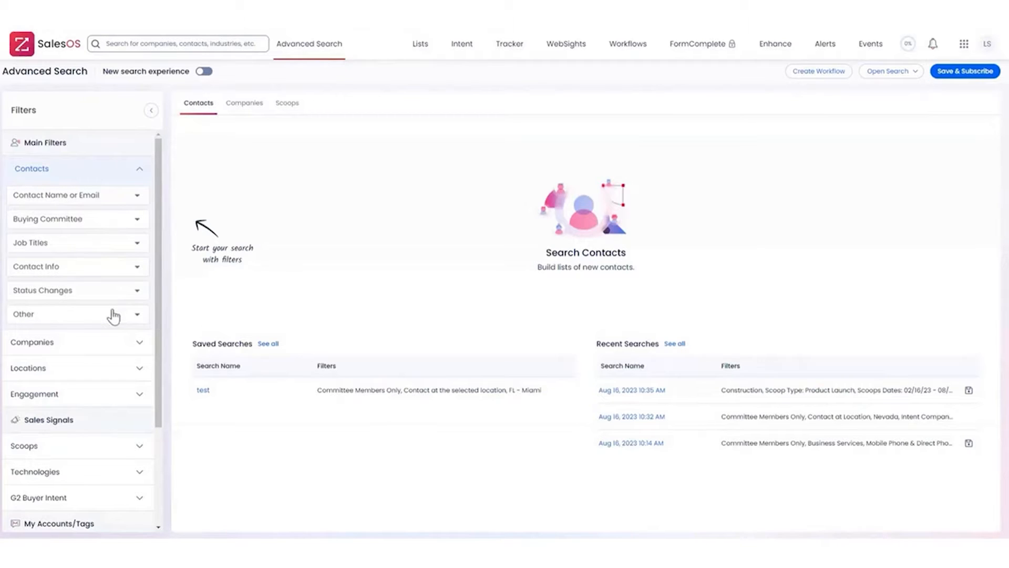
click(114, 316)
click(63, 344)
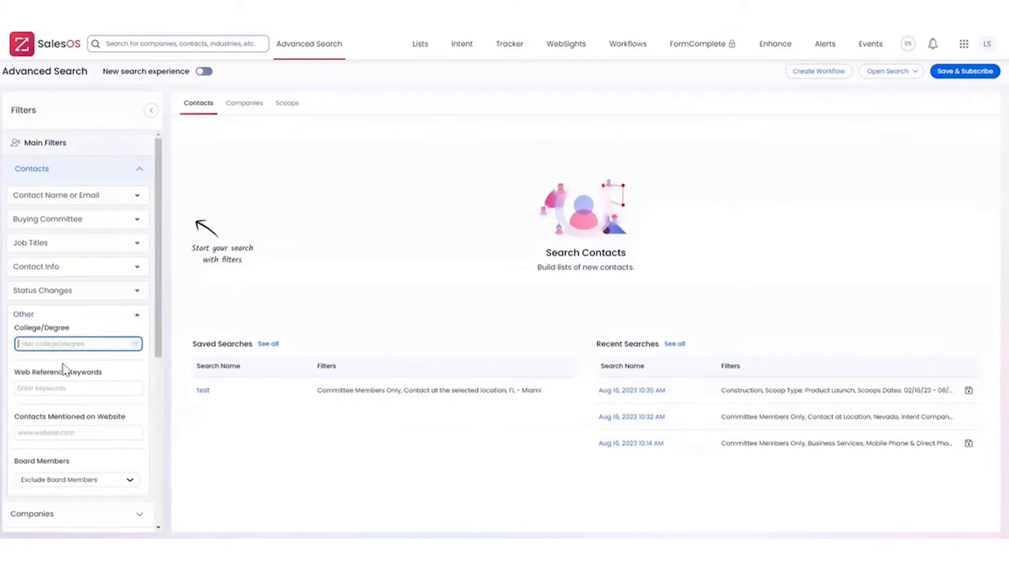
click(83, 316)
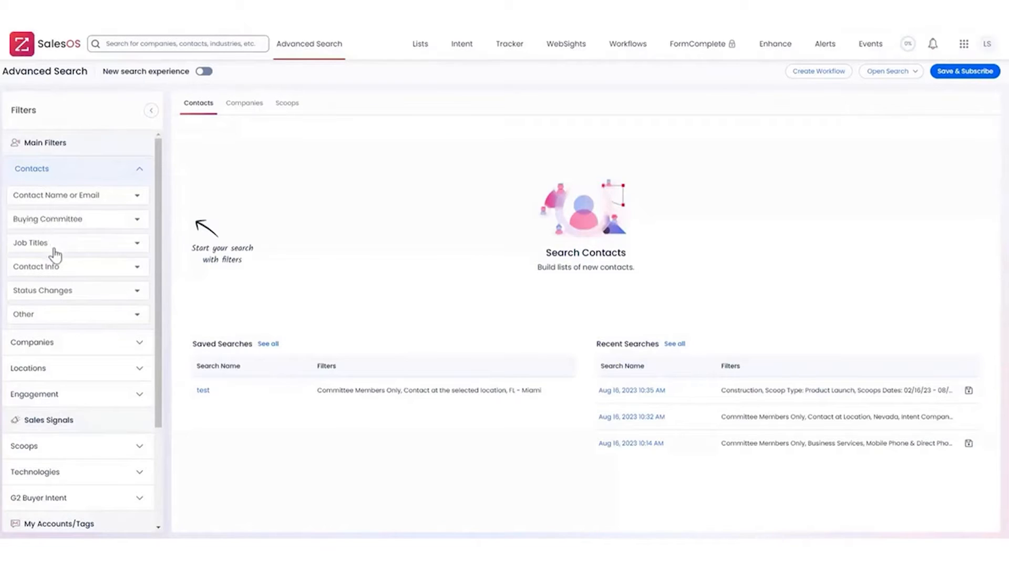
Examine the Job Titles filter's title search, management levels, departments and the Engineering & Technical job functions, and collapse it.
click(128, 242)
drag(163, 218, 159, 258)
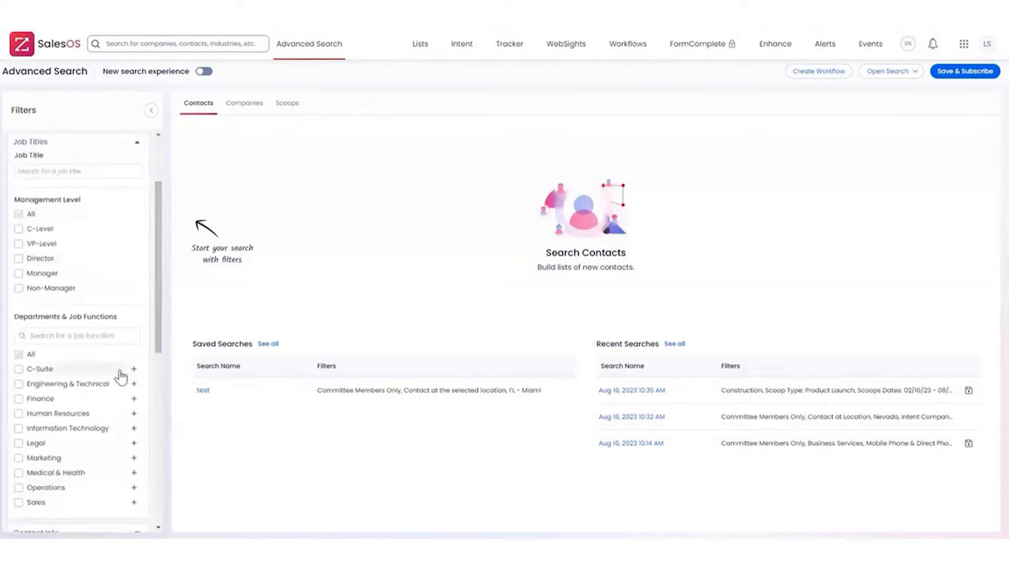
click(72, 176)
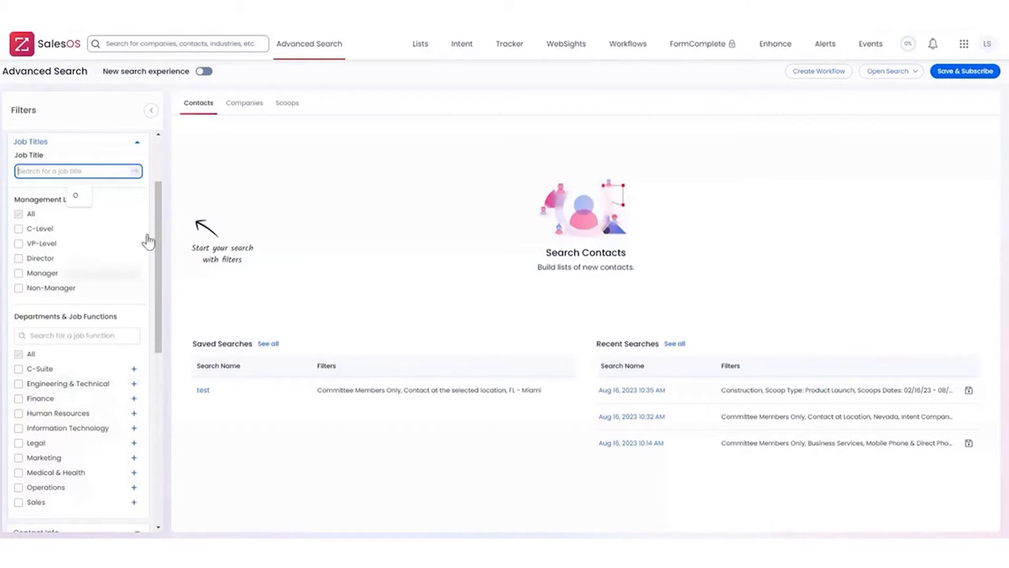
click(145, 180)
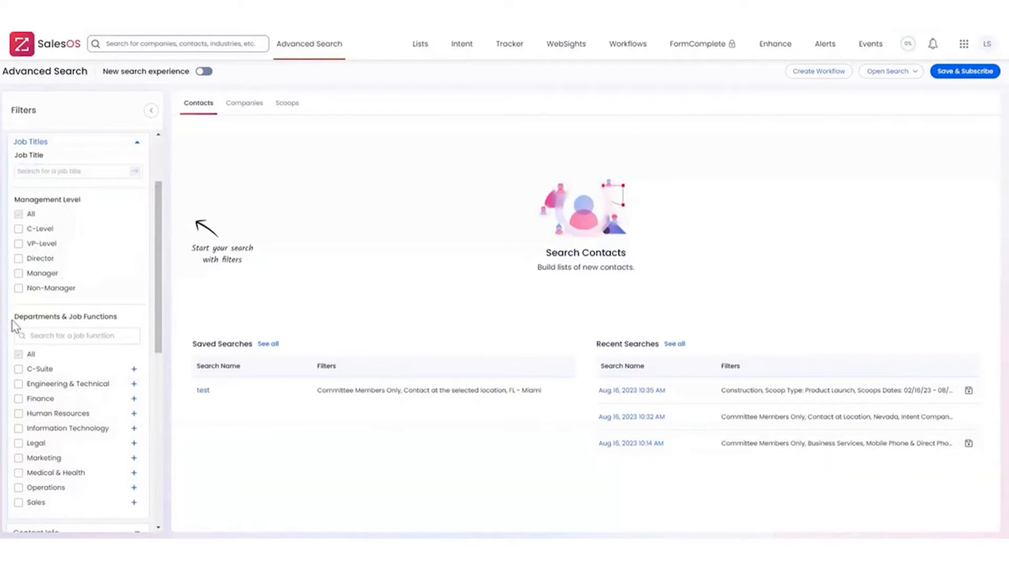
scroll(113, 329, down, 1)
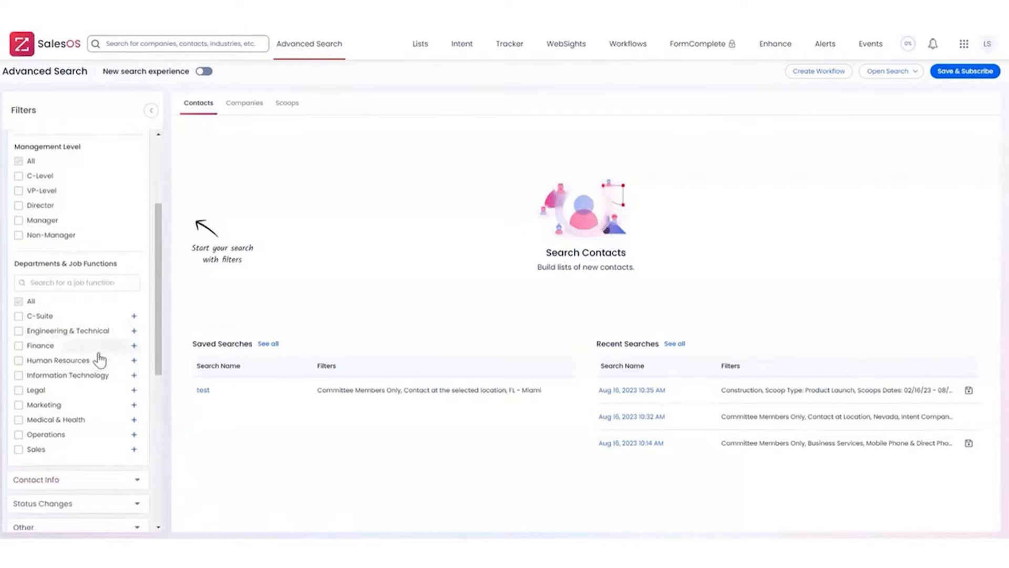
click(134, 331)
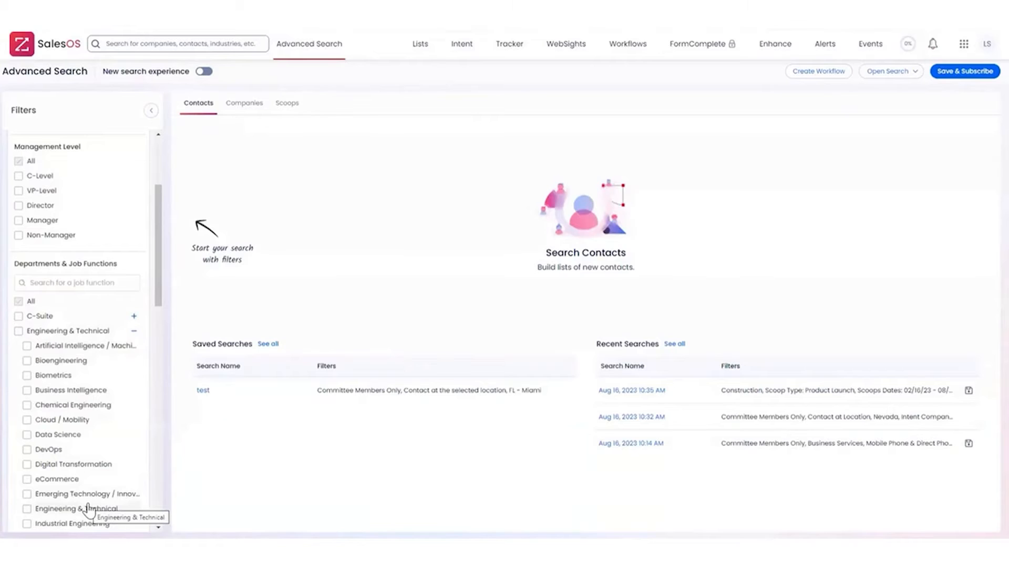
click(134, 331)
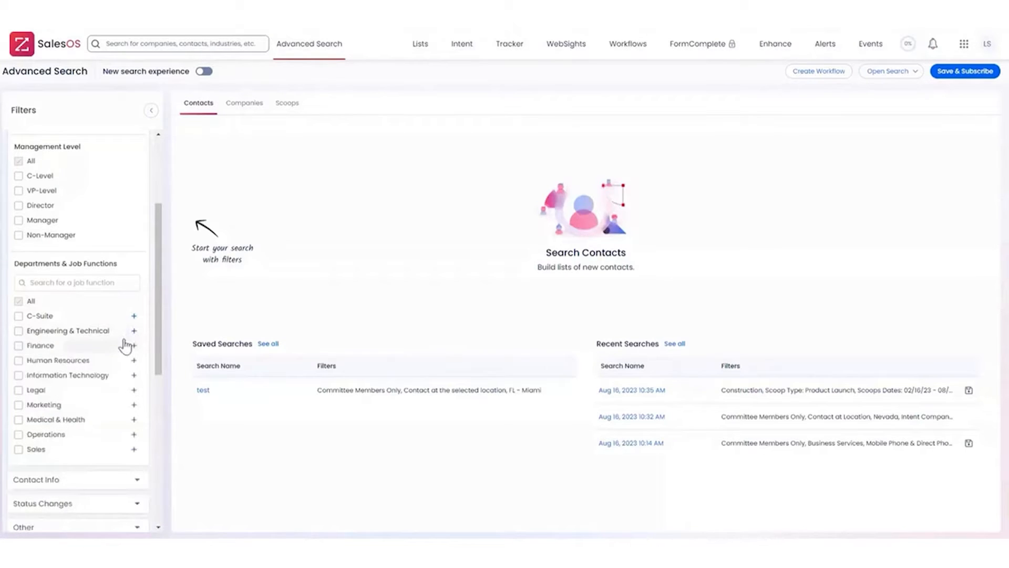
scroll(100, 344, up, 3)
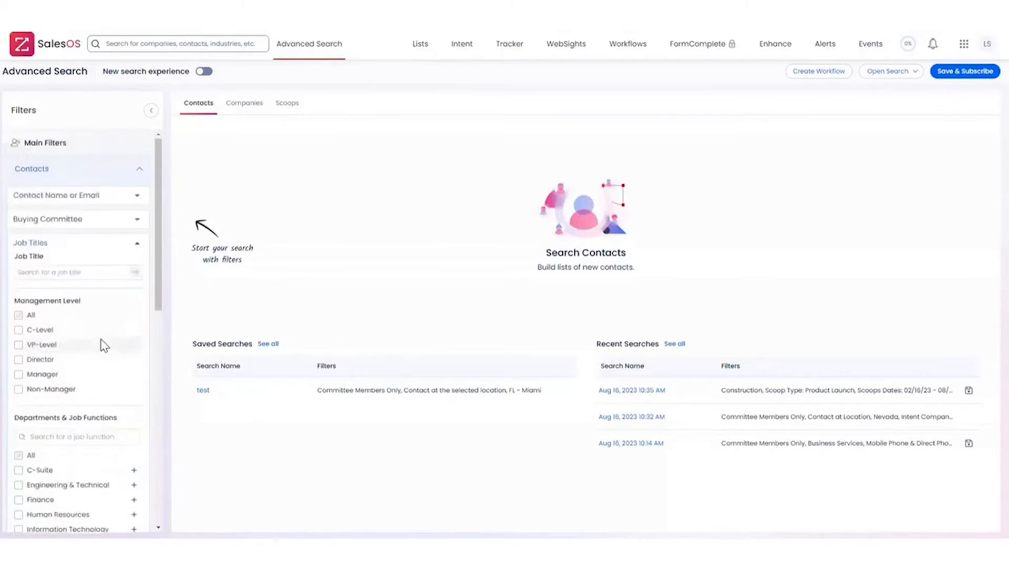
click(75, 246)
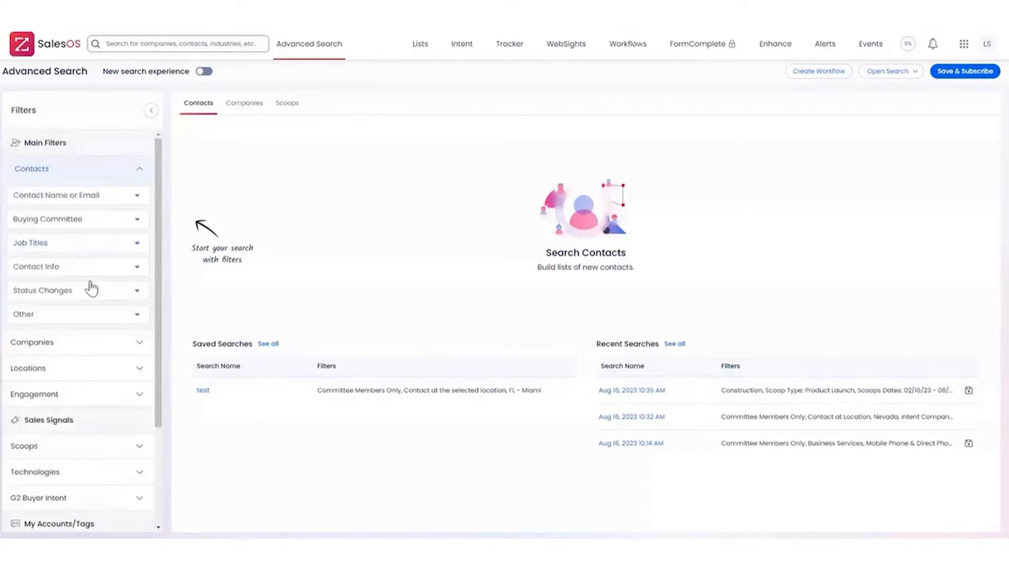
From the Buying Committee filter, open its settings and add a new persona by job title, VP of Sales, to the committee.
click(101, 221)
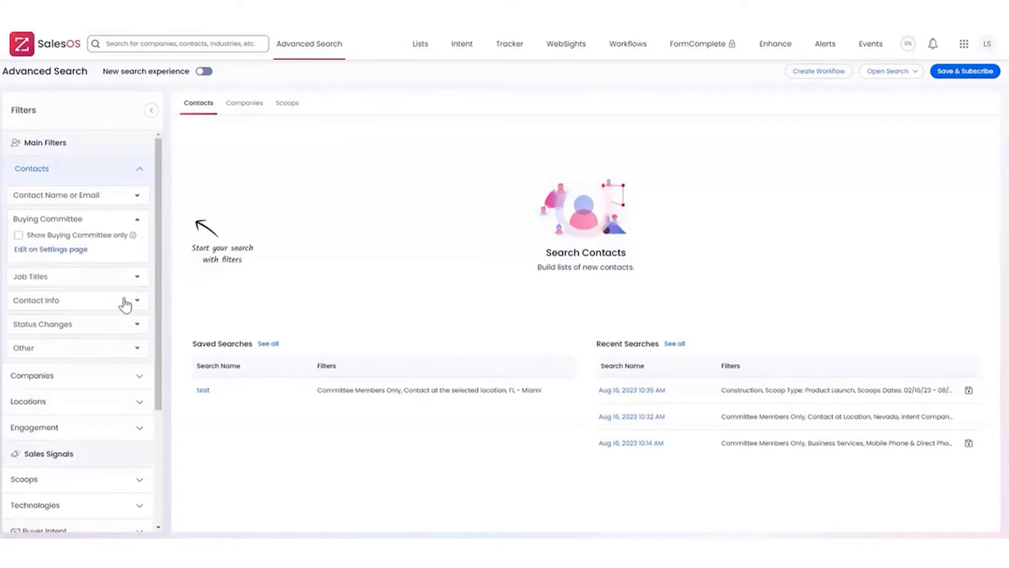
click(48, 253)
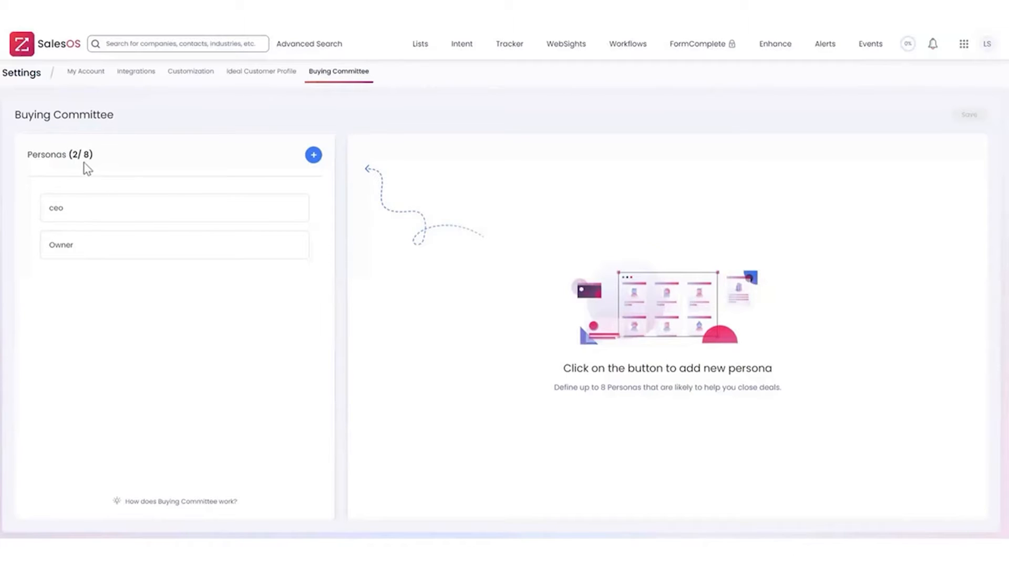
click(314, 154)
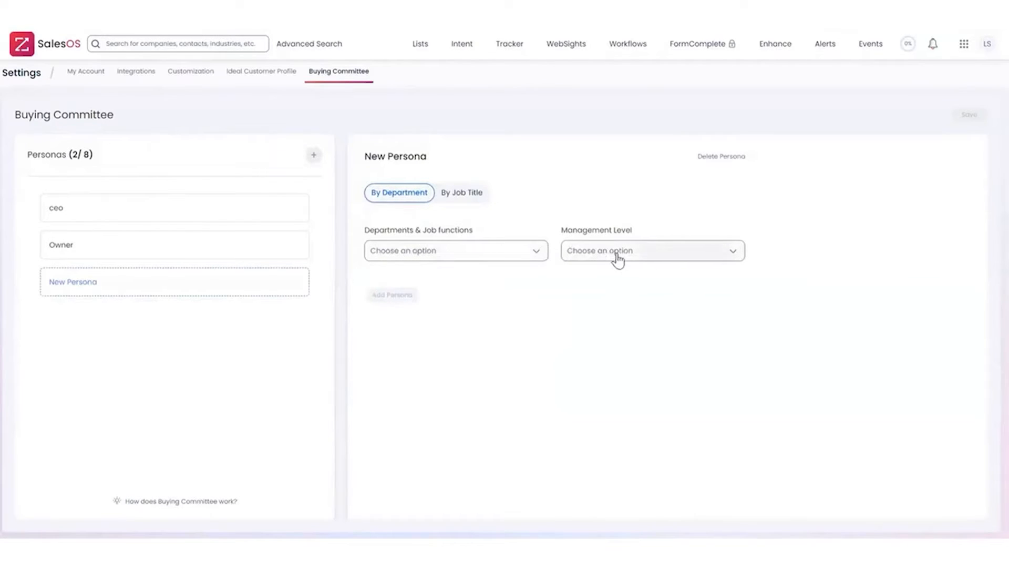
click(460, 200)
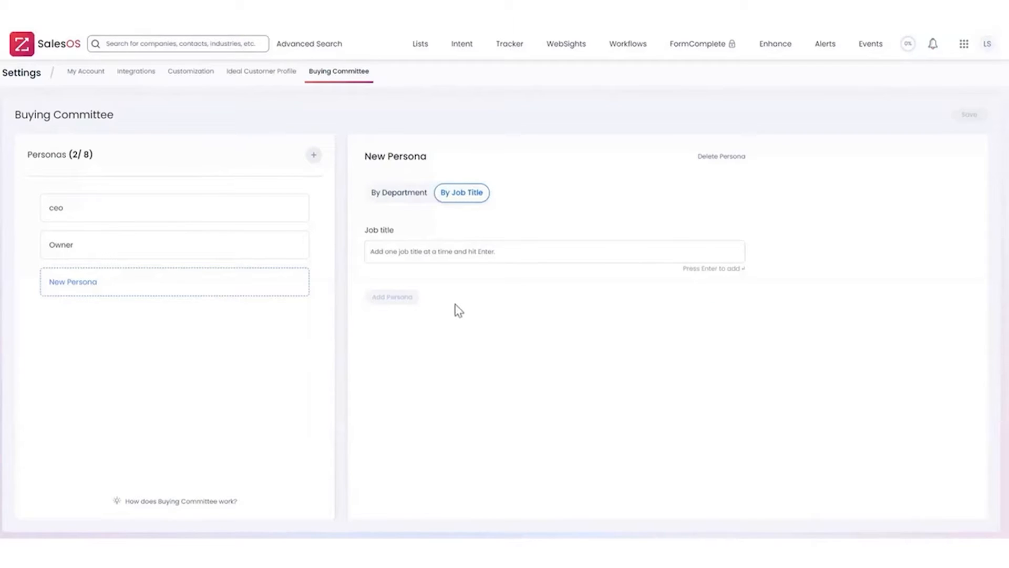
text(VP c)
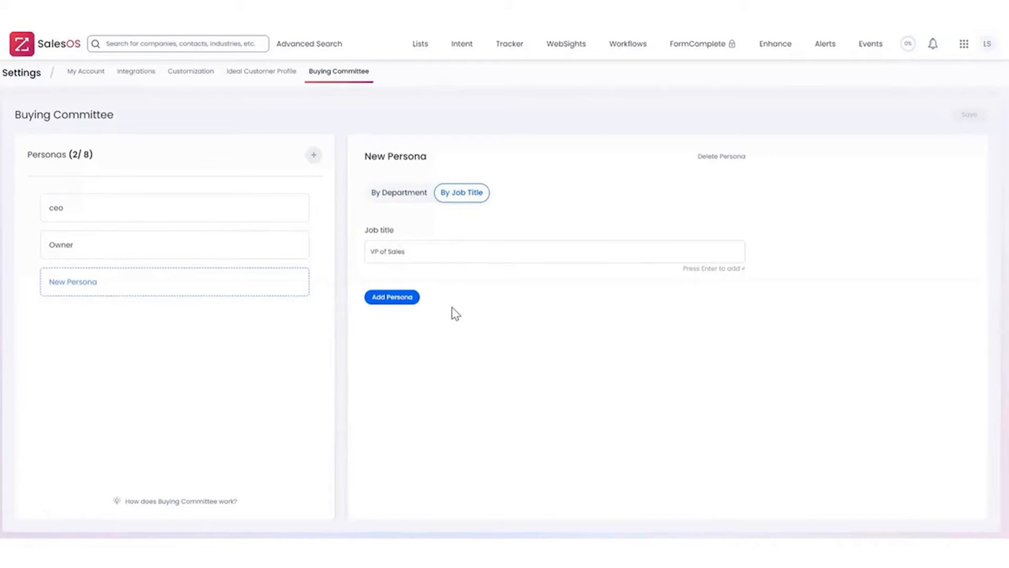
click(391, 297)
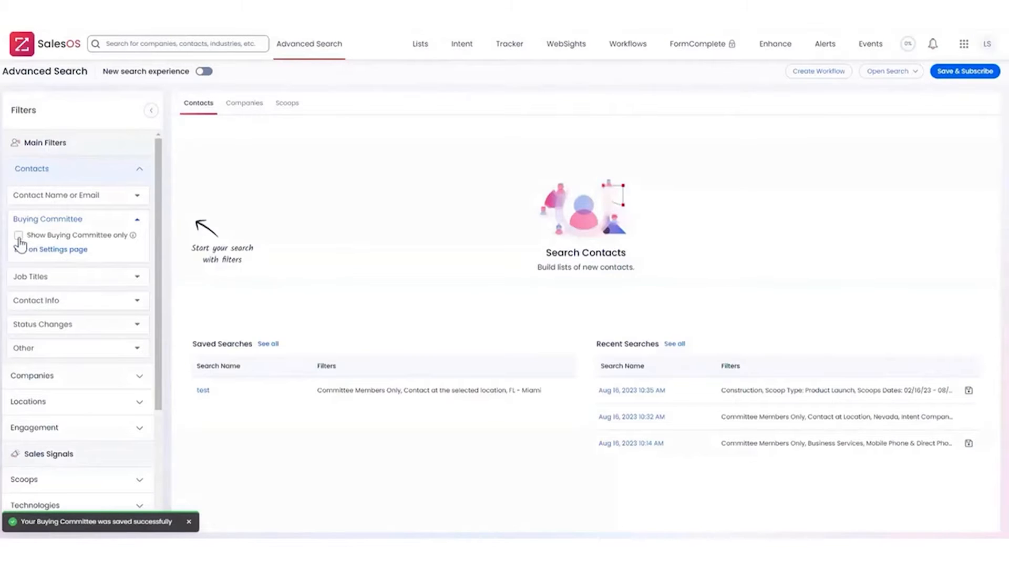
Filter the contact search to show Buying Committee members only.
click(19, 237)
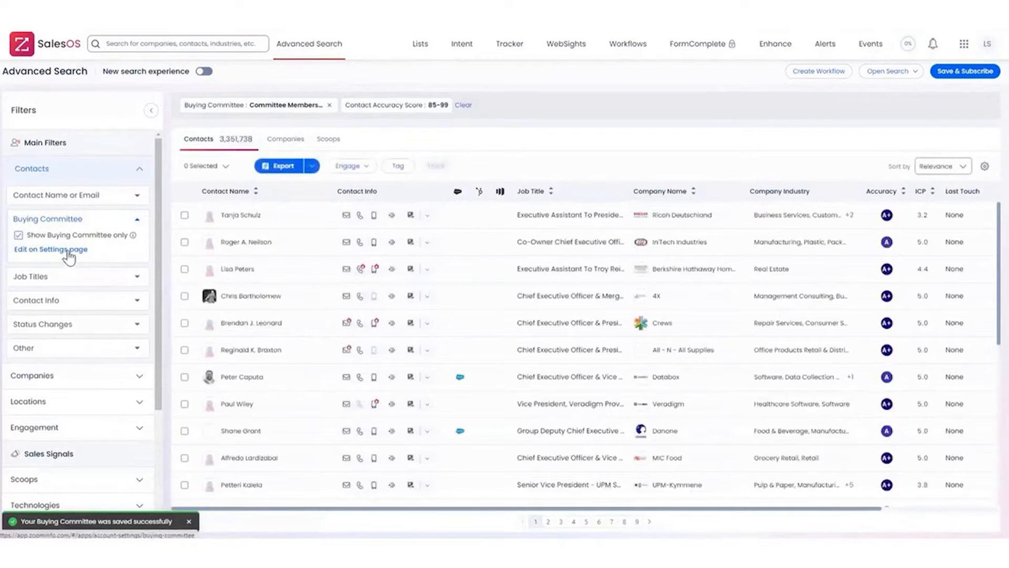
Collapse the Buying Committee filter and, under Contact Info, require all of Mobile Phone, Direct Phone and Business Email.
click(102, 219)
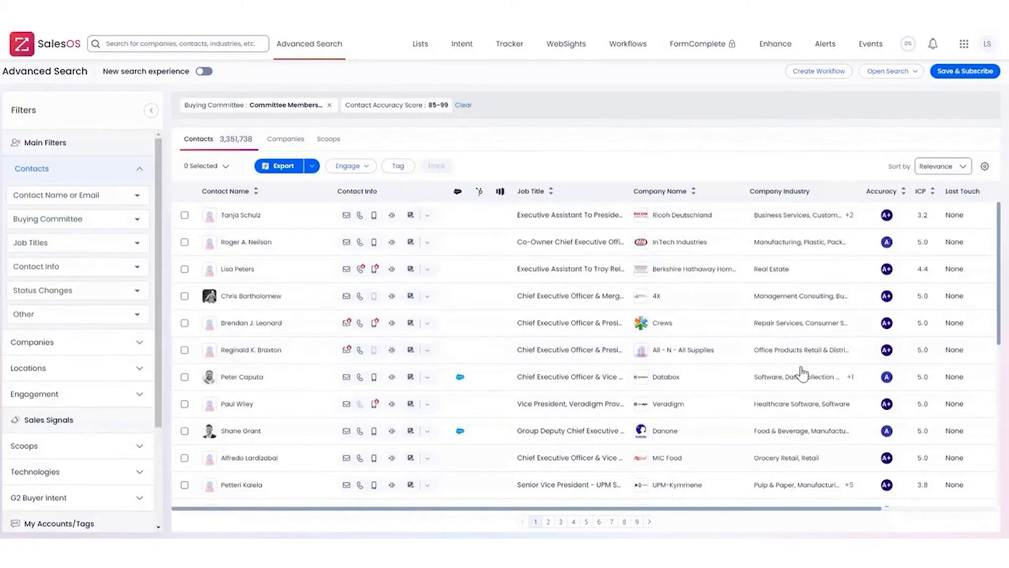
click(97, 267)
drag(154, 273, 155, 295)
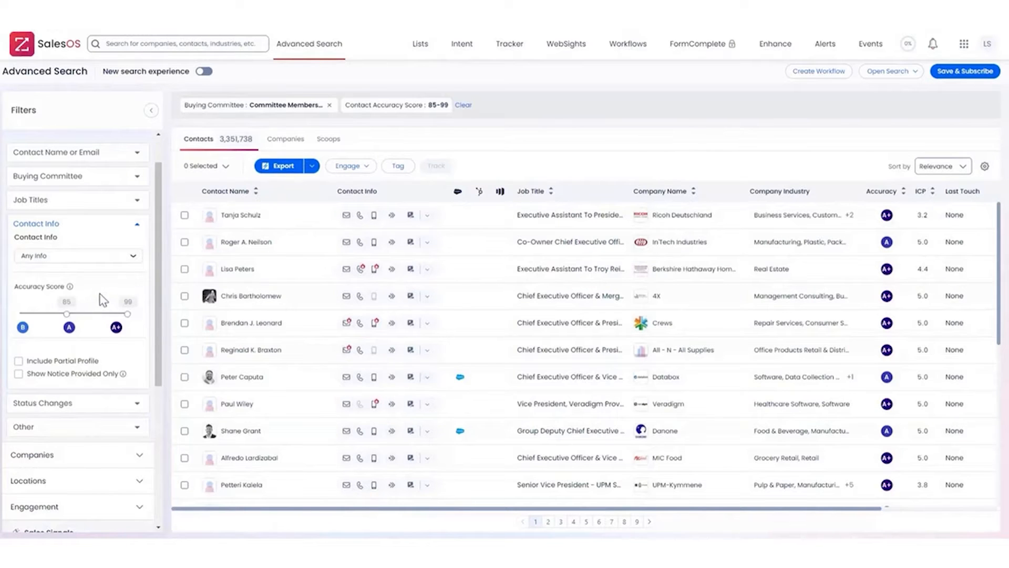
click(69, 262)
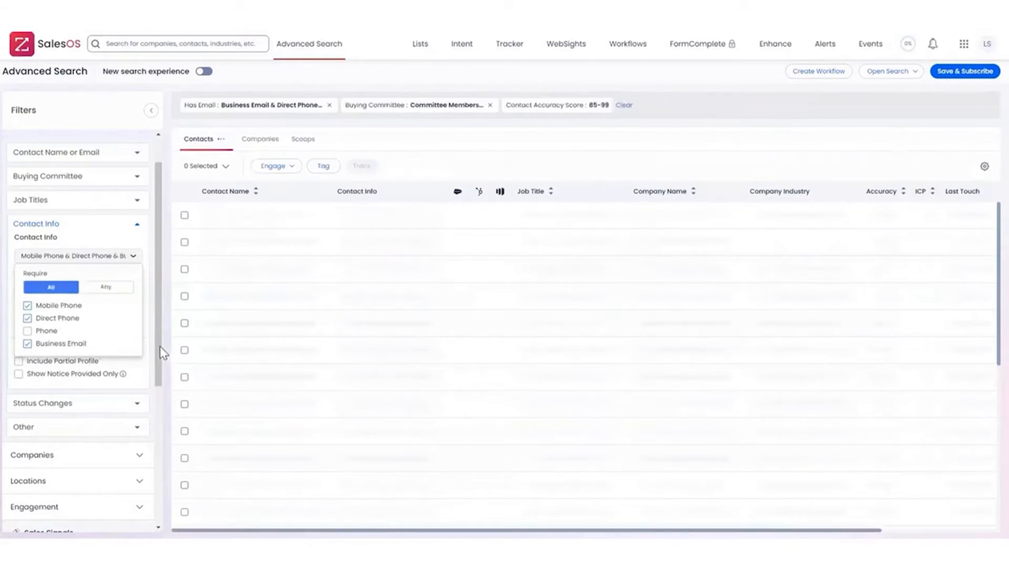
click(92, 236)
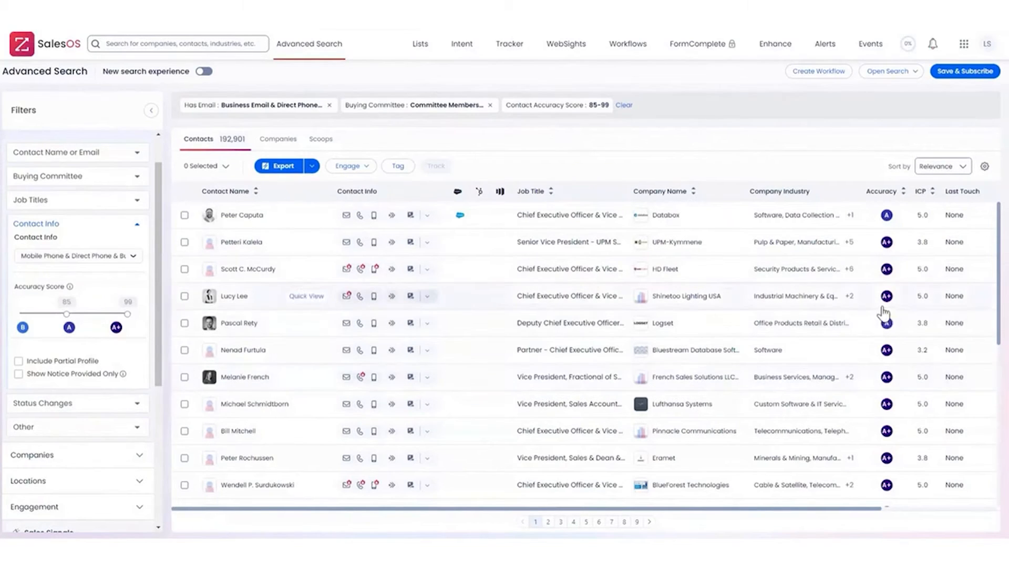
Quick-view the HD Fleet contact, look at the form for suggesting a contact update, and cancel the request.
click(277, 276)
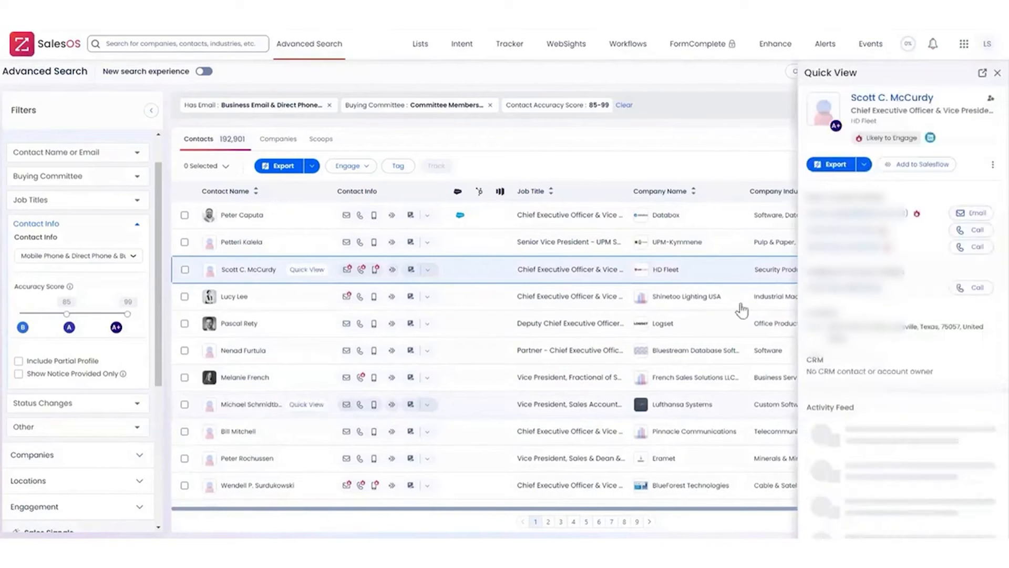
click(992, 168)
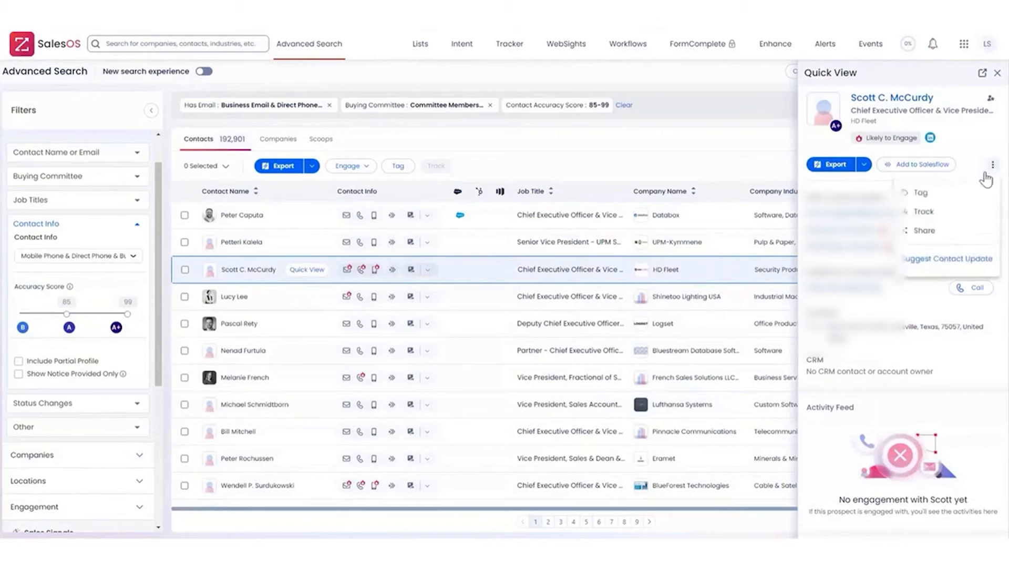
click(943, 259)
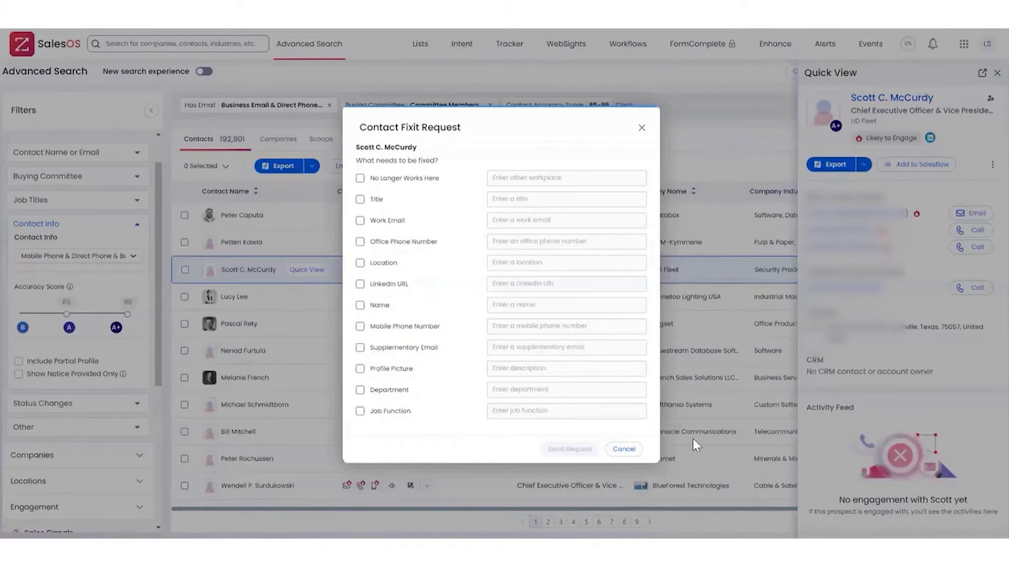
click(638, 451)
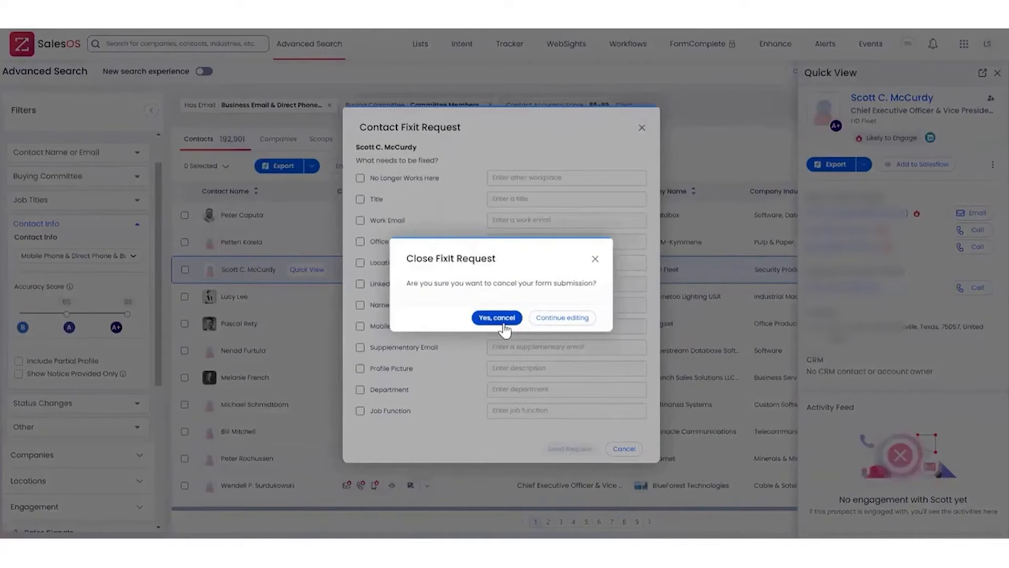
click(497, 319)
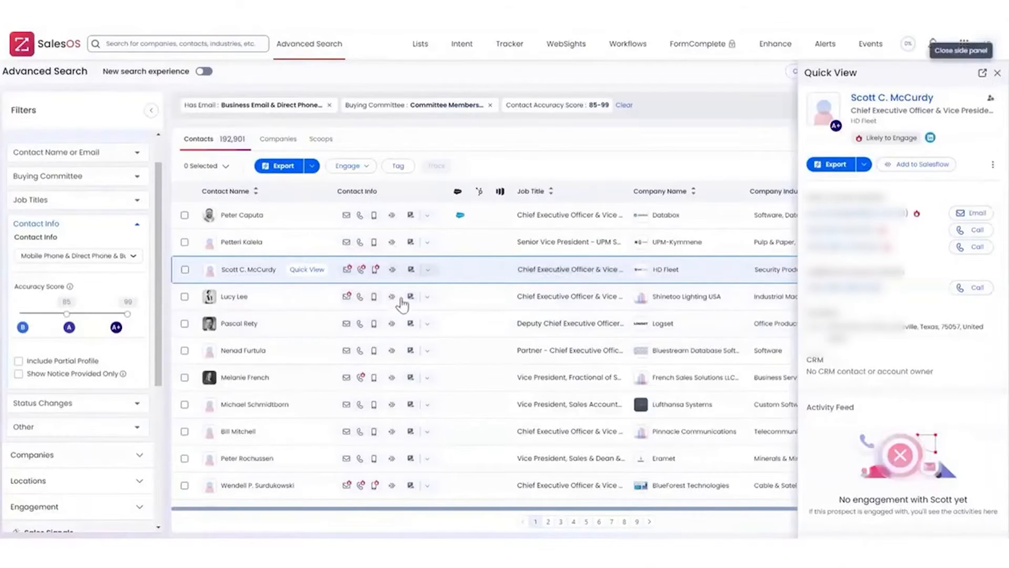
Collapse the Contact Info filter and the Contacts group, and sort the results by Likely to Engage by Email.
click(130, 226)
scroll(129, 237, up, 2)
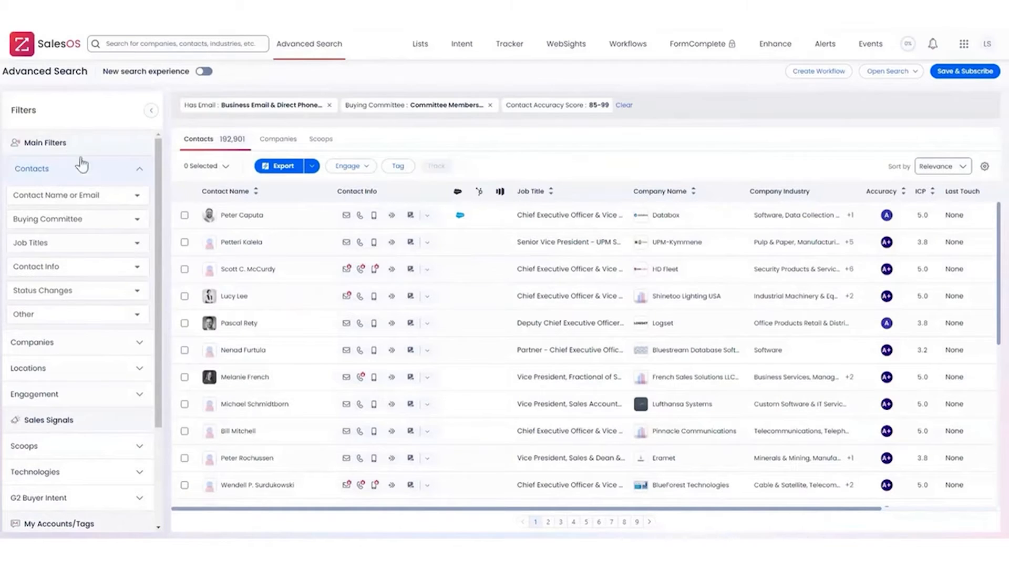
click(119, 171)
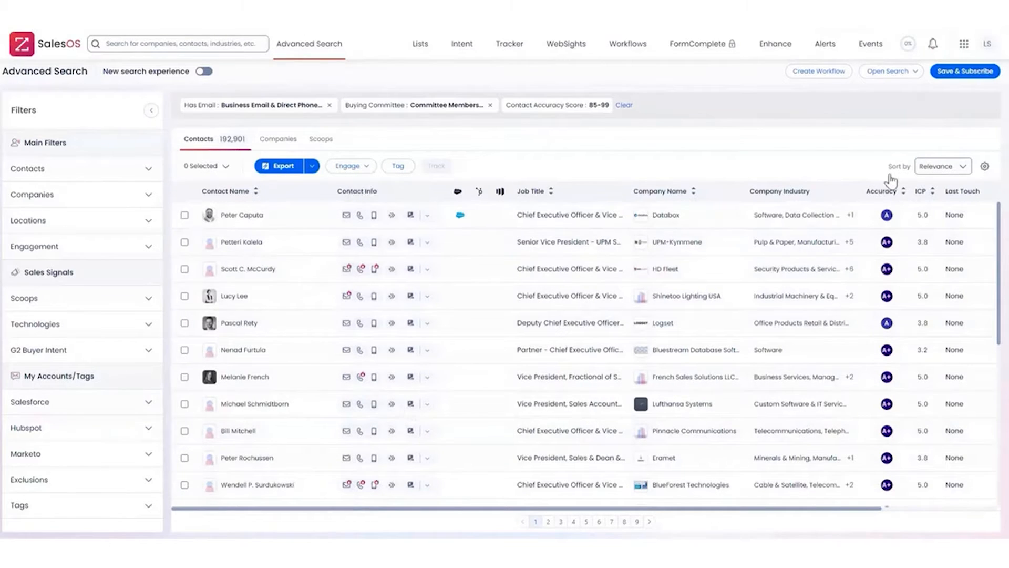
click(936, 167)
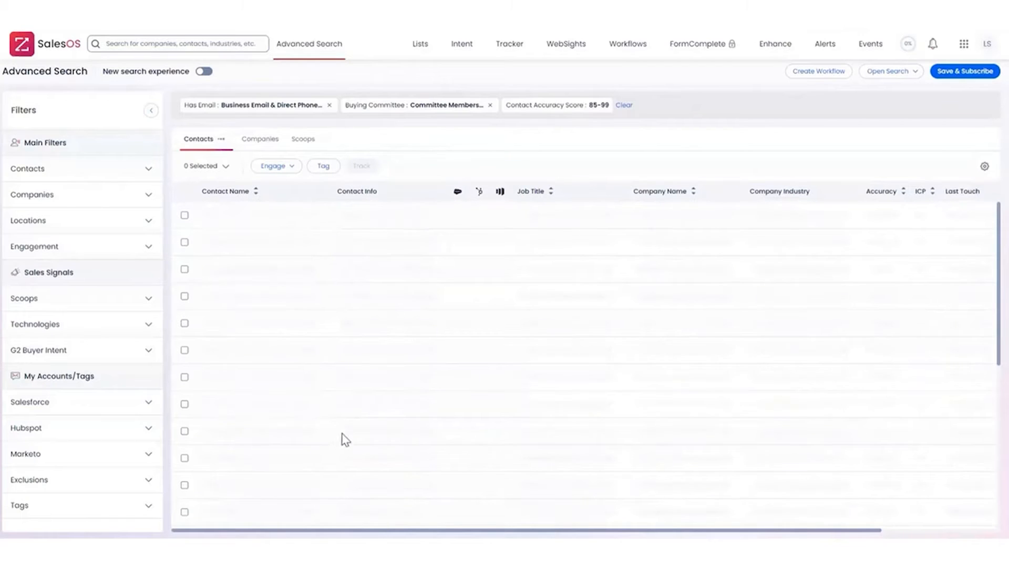
Expand the Companies filters and look at the Company Name filter's name, URL or ticker search, closing it after viewing.
click(68, 202)
scroll(160, 227, down, 1)
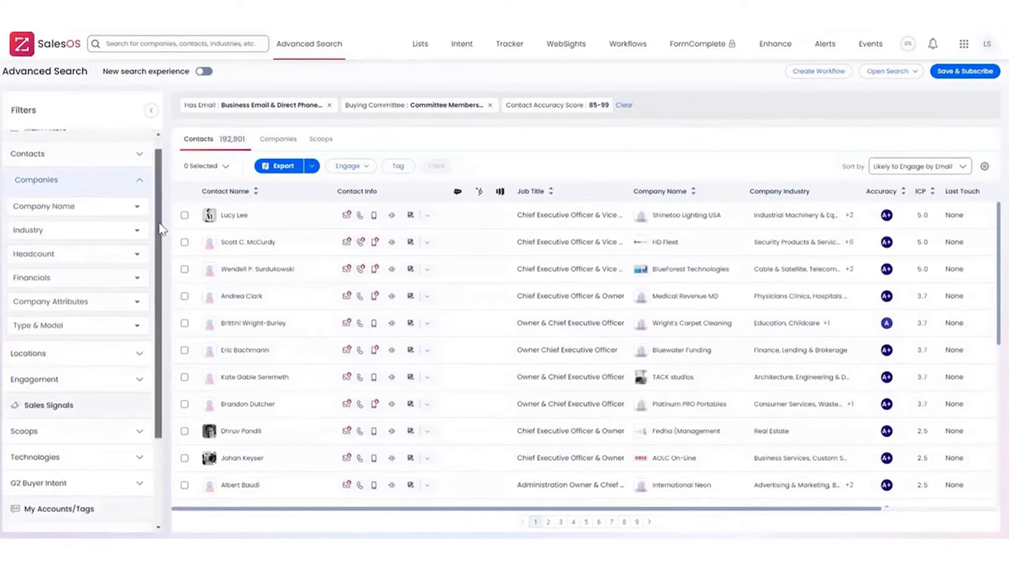
click(92, 209)
click(98, 234)
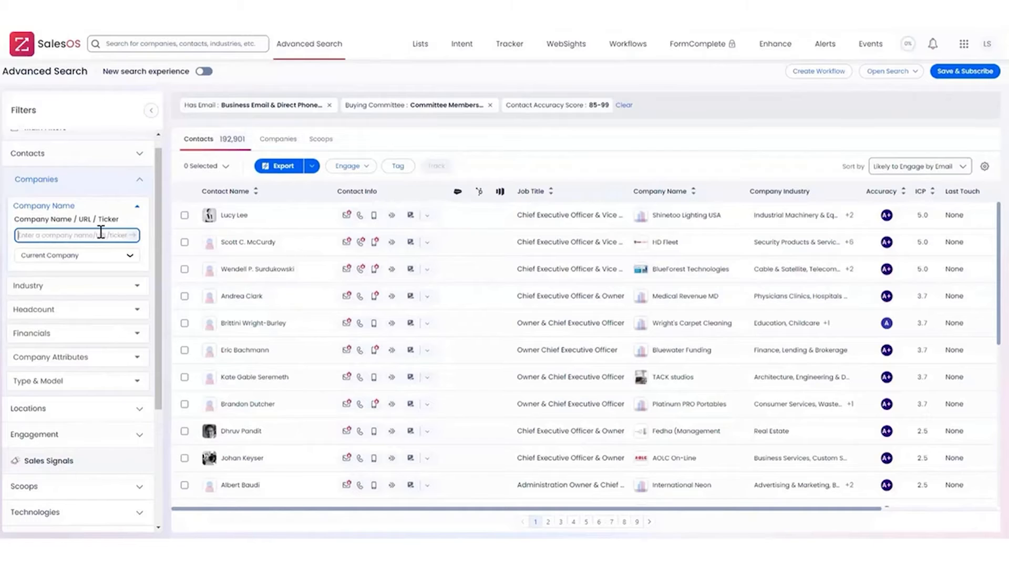
click(91, 207)
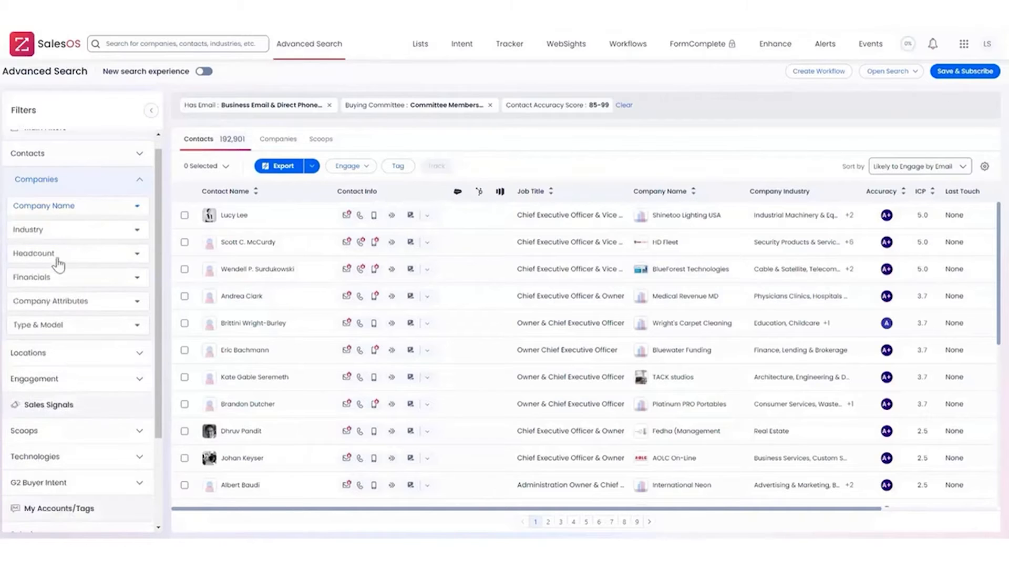
Show the full industry list in the Industry filter, search it for "health", browse the matches and clear the search.
click(80, 238)
drag(156, 219, 159, 267)
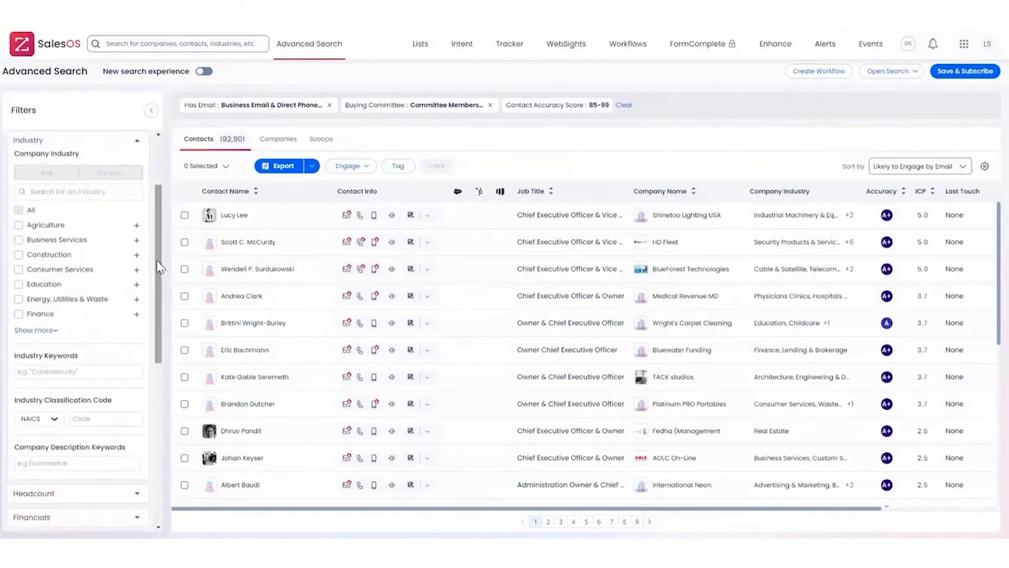
click(48, 332)
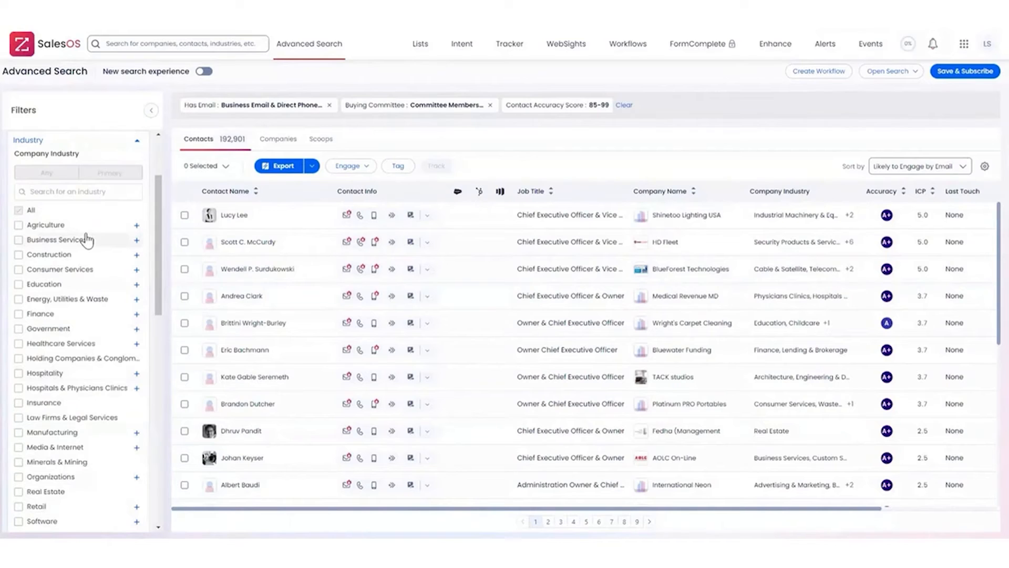
click(65, 192)
text(health)
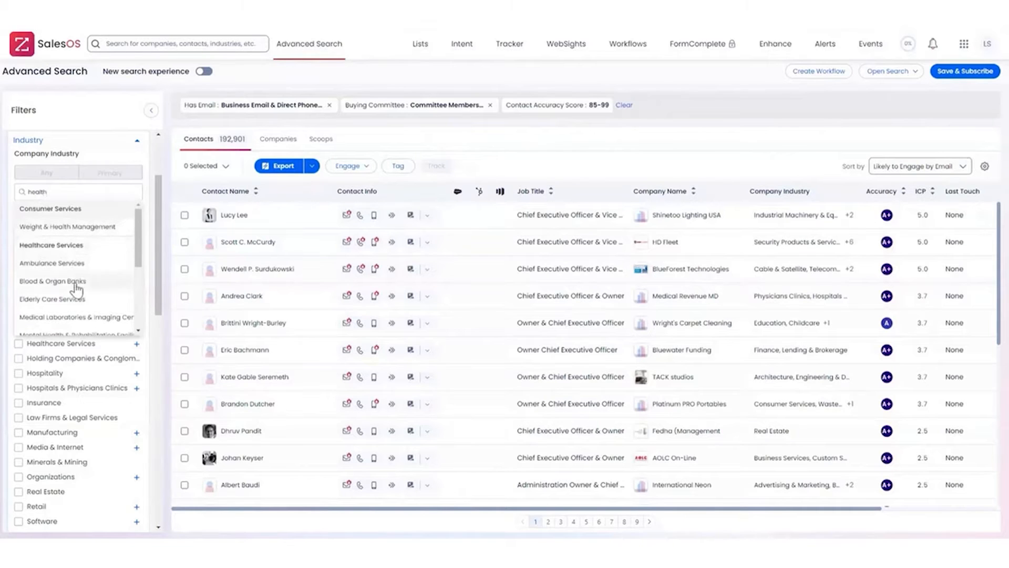
scroll(83, 262, down, 3)
scroll(83, 262, up, 3)
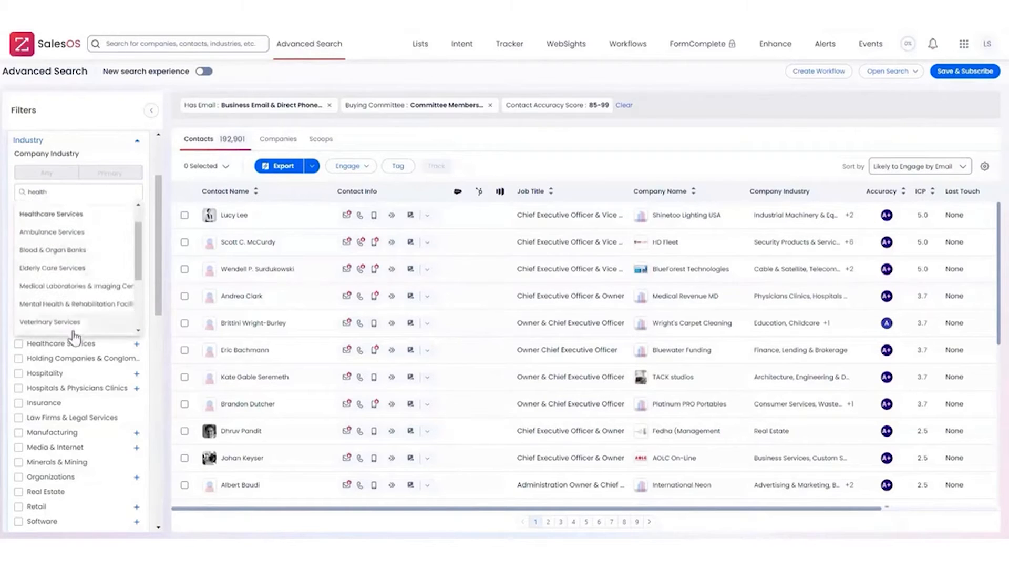
scroll(83, 226, up, 1)
double_click(73, 245)
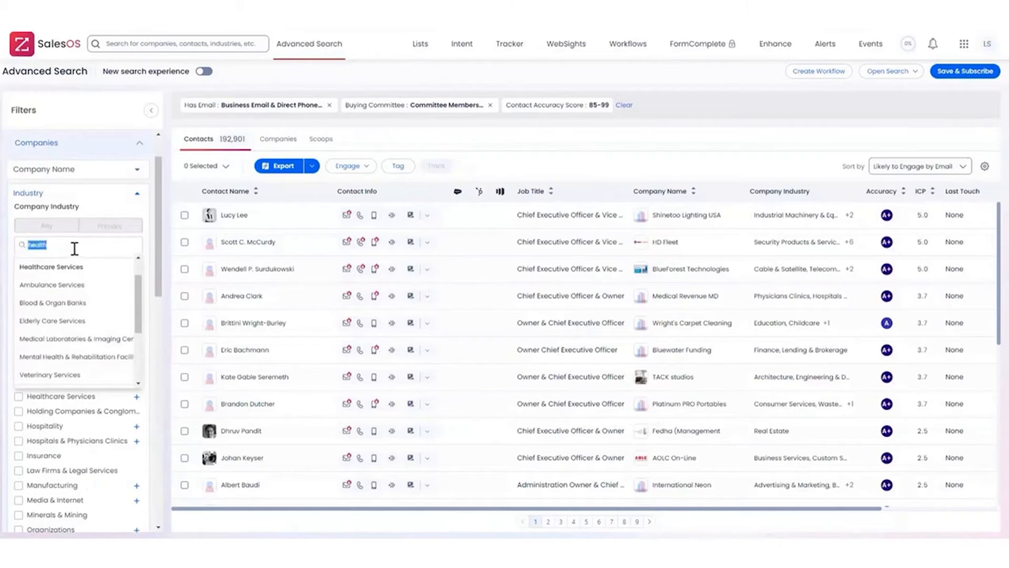
key(BackSpace)
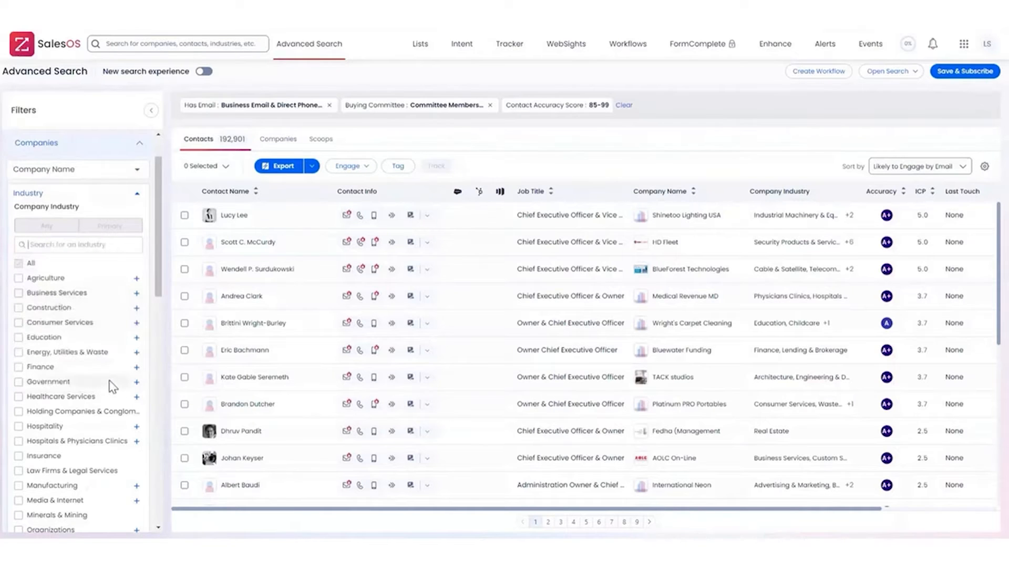
Examine the sub-industries under Hospitals & Physicians Clinics in the industry list and collapse them.
scroll(126, 314, down, 2)
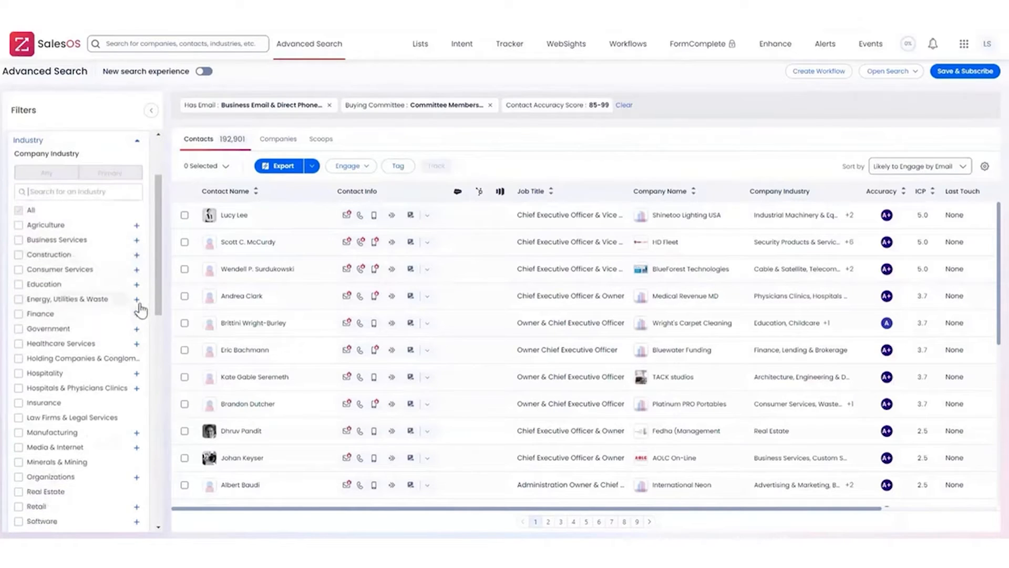
scroll(84, 374, down, 1)
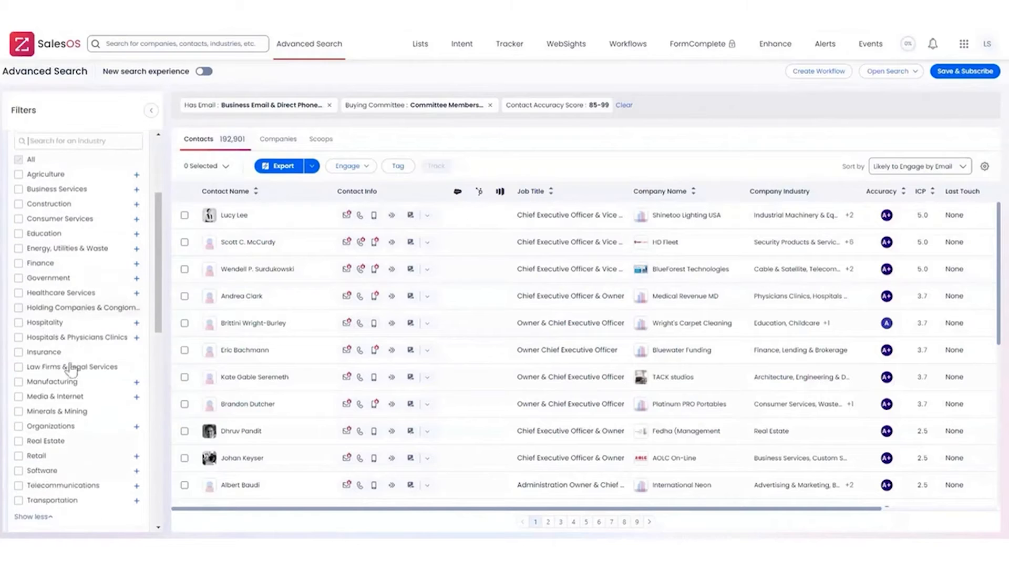
click(135, 337)
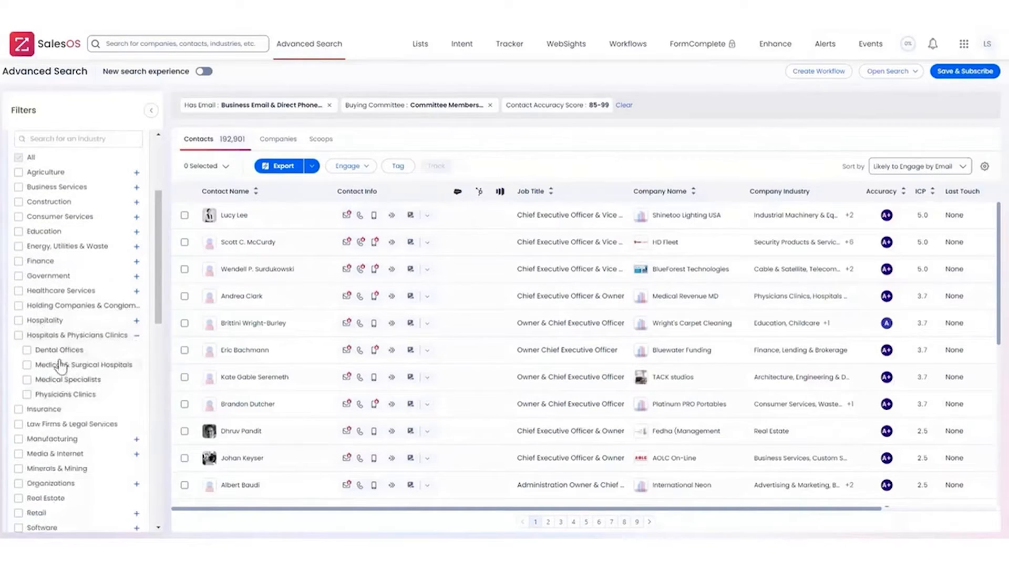
scroll(95, 326, up, 2)
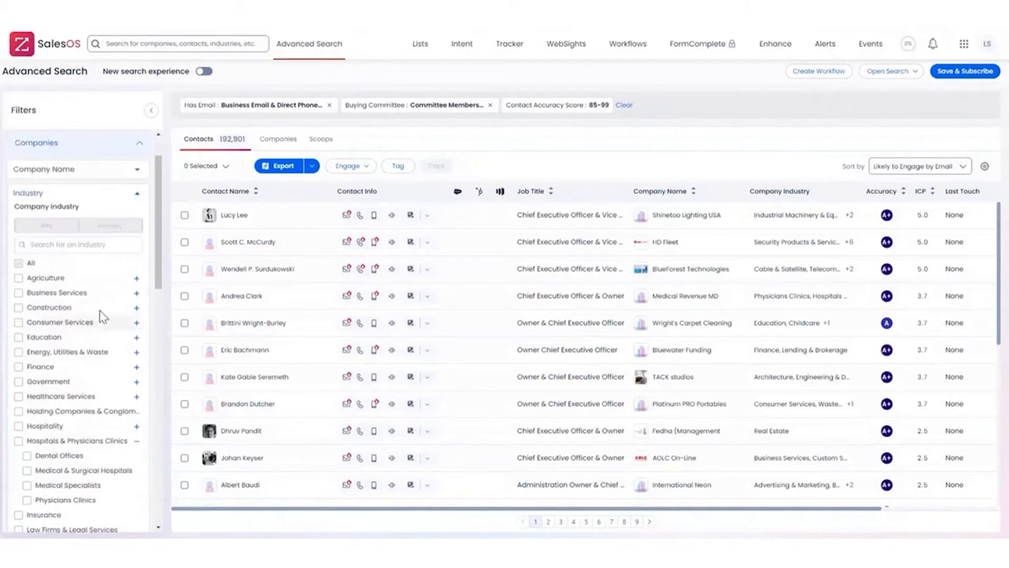
click(137, 441)
Search the industries for "health" and filter the contacts to companies with Healthcare Services as their primary industry.
click(75, 245)
text(health)
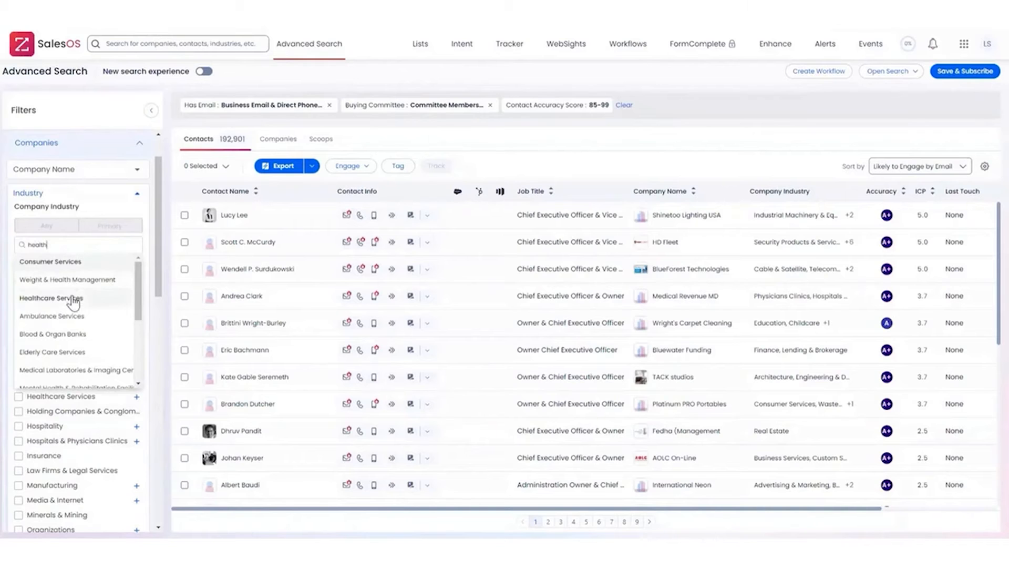
click(63, 398)
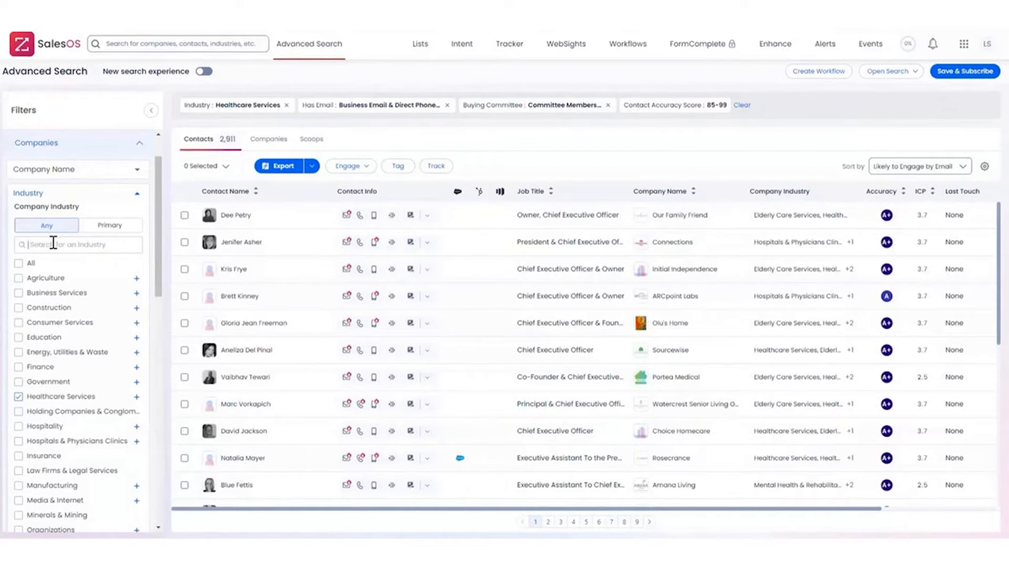
click(128, 234)
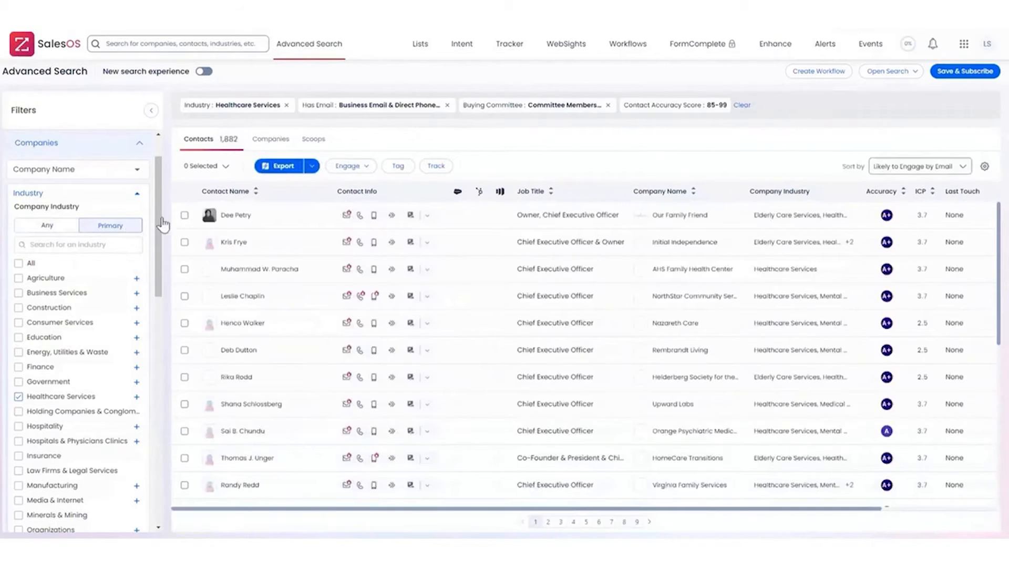
Examine the Industry filter's Industry Keywords, Industry Classification Code and Company Description Keywords fields.
scroll(87, 229, down, 3)
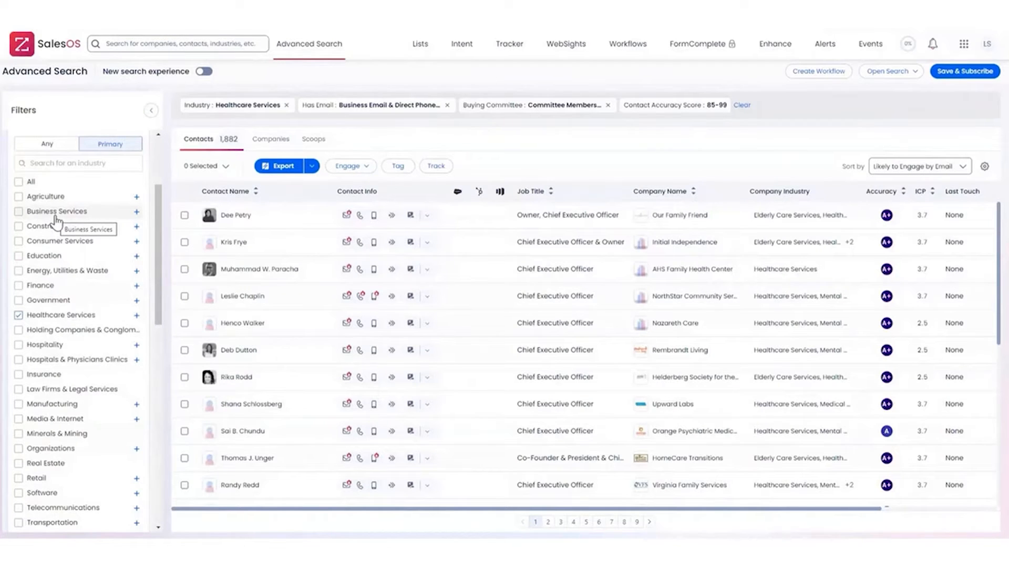
drag(155, 211, 166, 336)
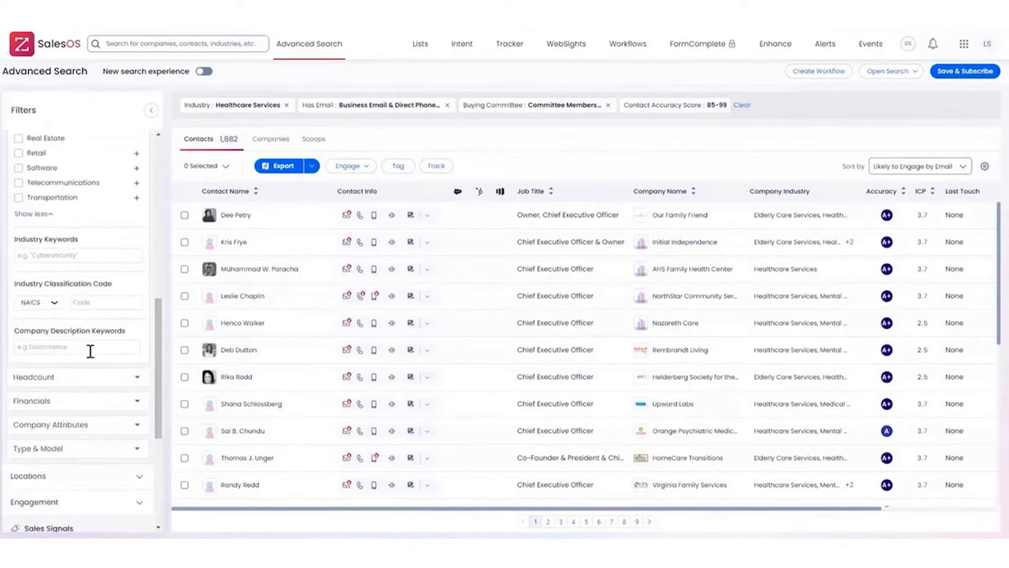
click(68, 255)
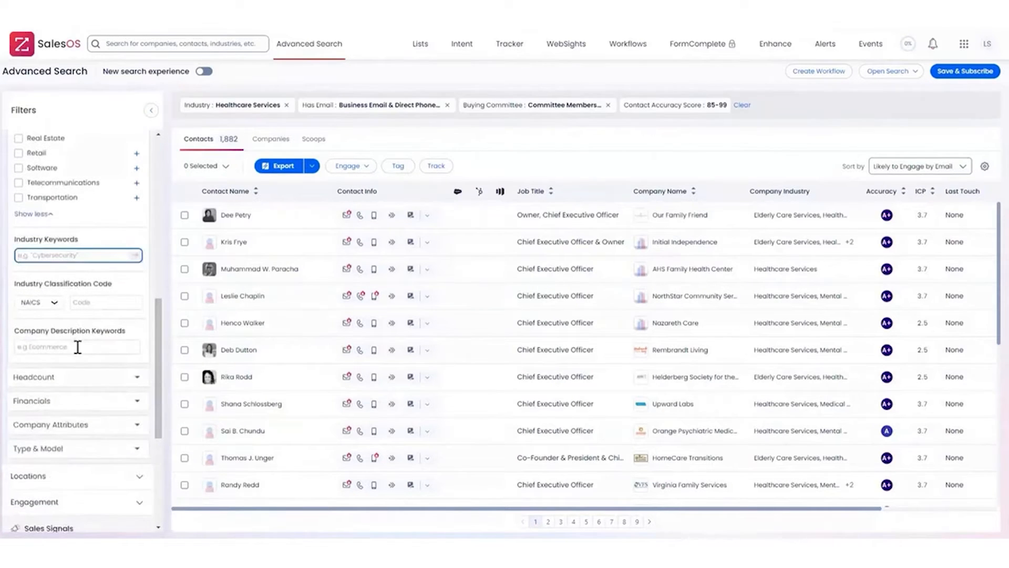
click(77, 346)
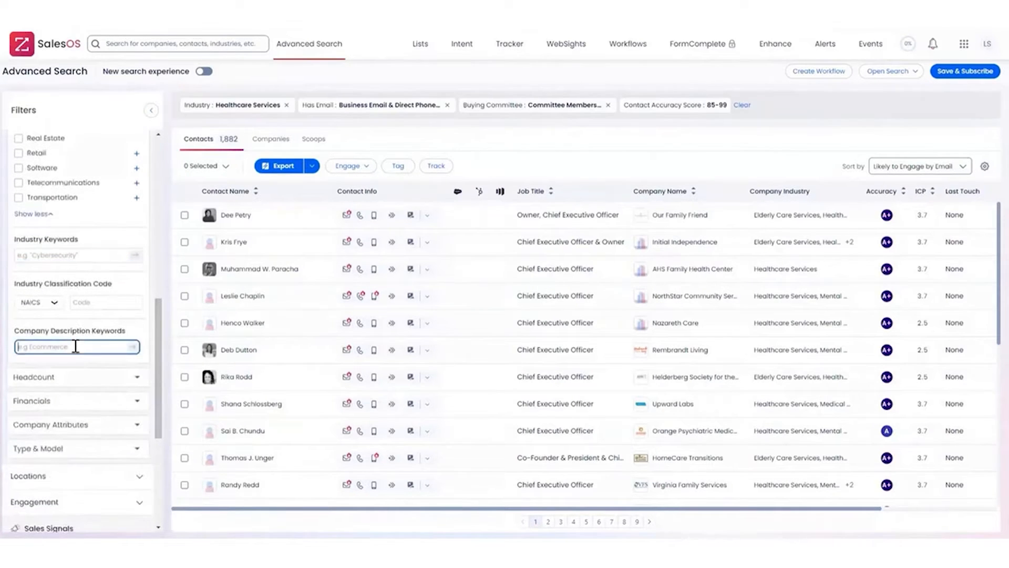
click(80, 302)
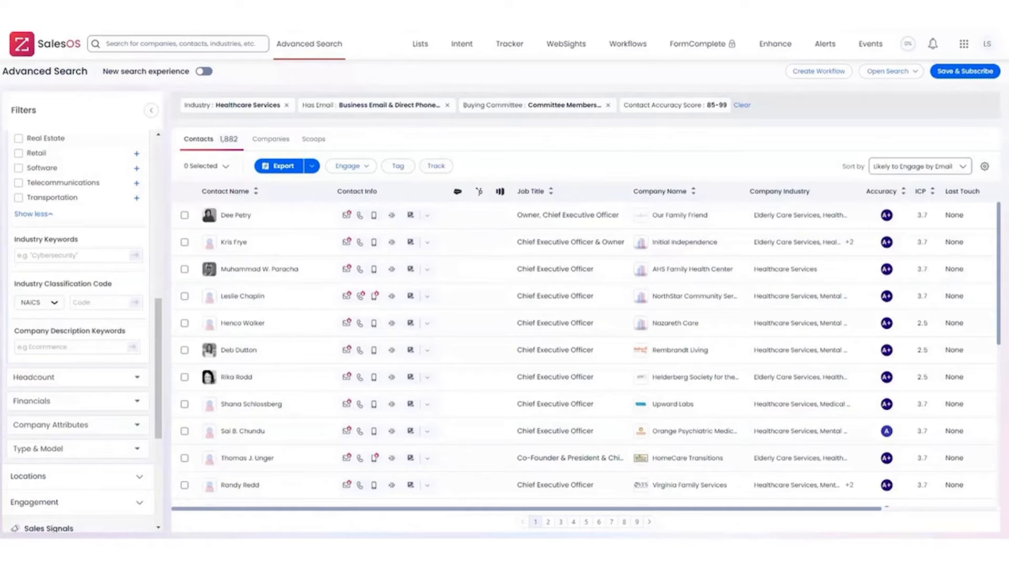
click(89, 255)
click(100, 348)
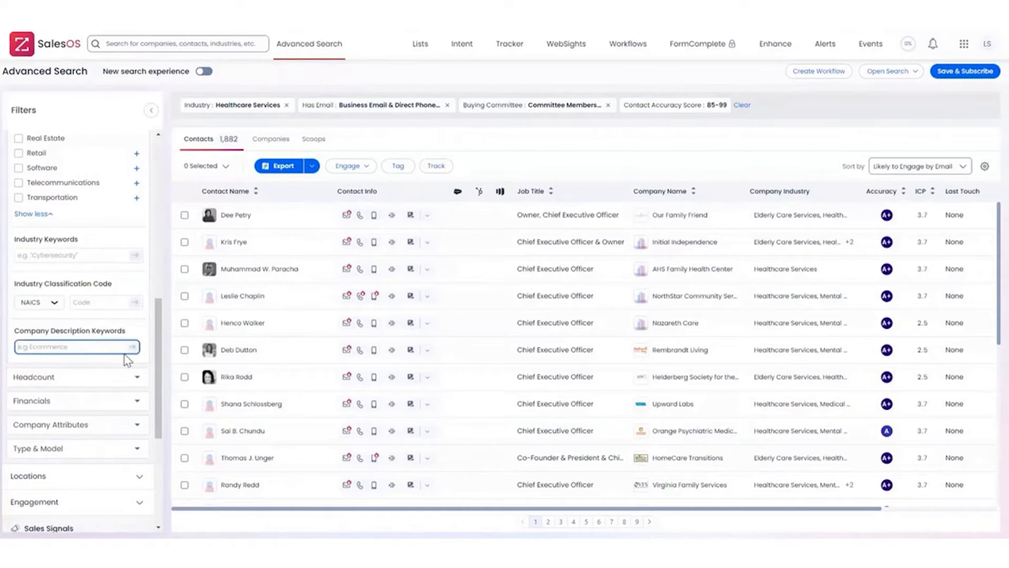
click(98, 256)
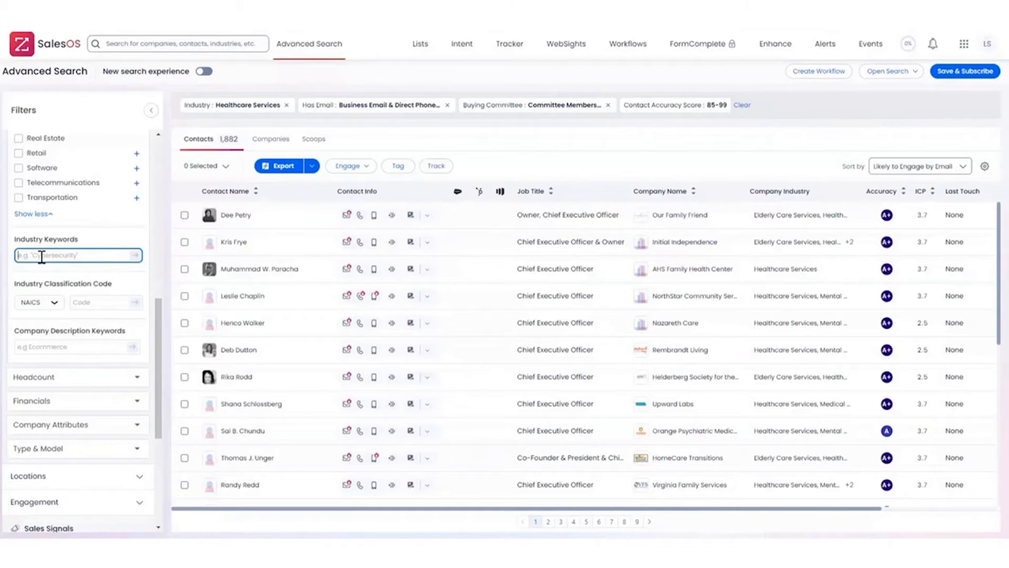
Compare the Company Description Keywords field with the Industry Keywords field in the Industry filter.
click(80, 351)
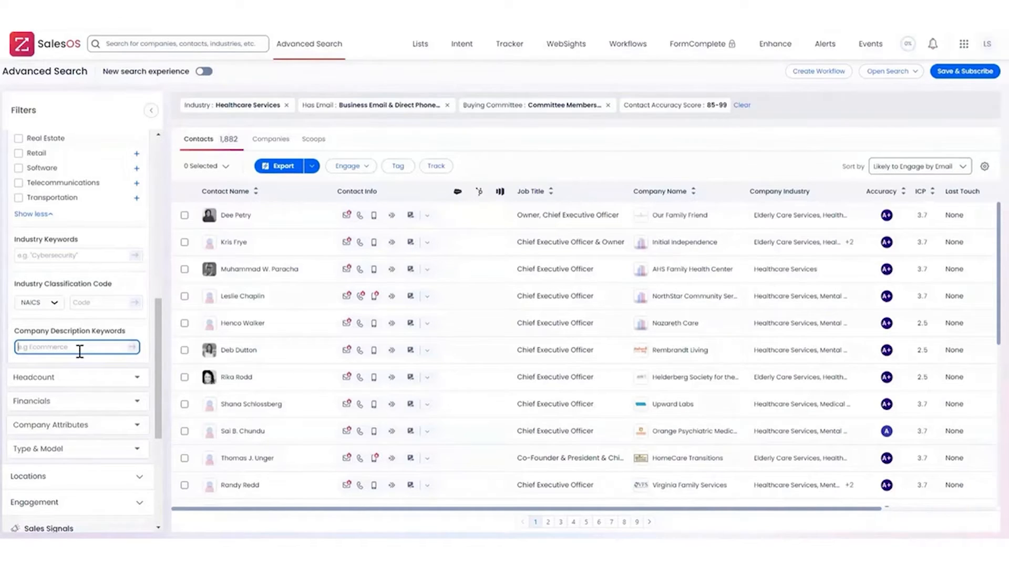
click(70, 257)
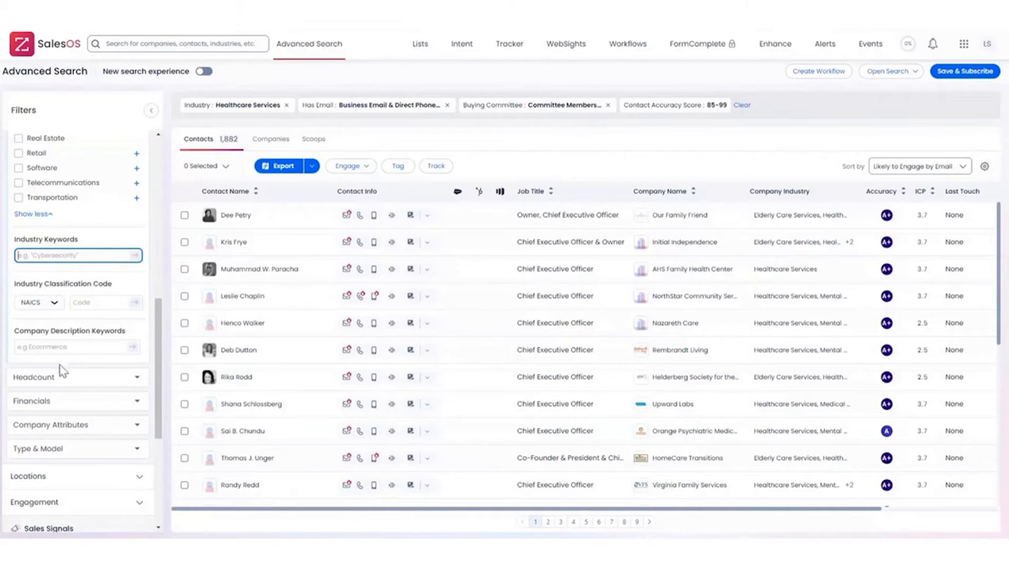
click(61, 348)
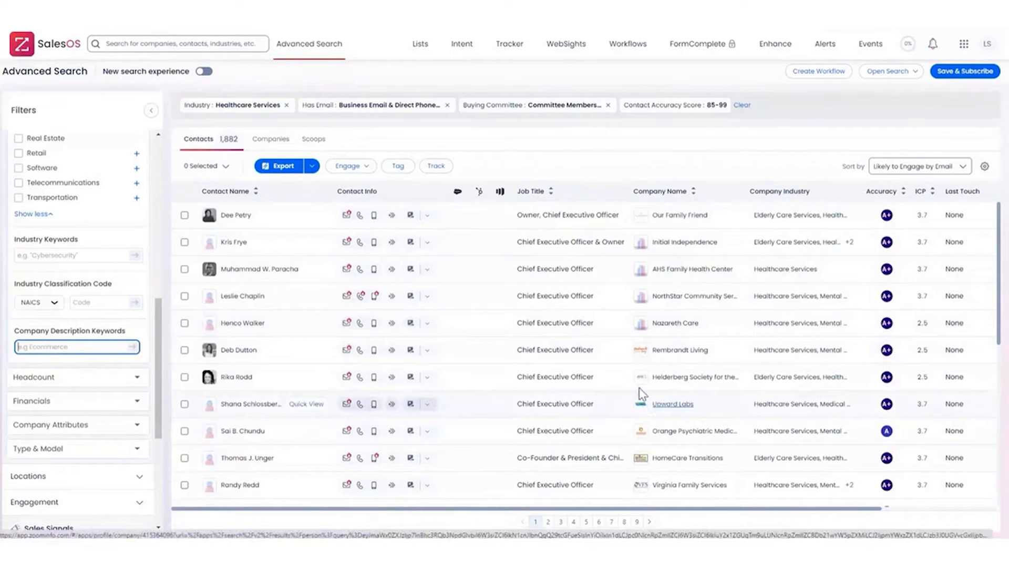
Open the Upward Labs company profile, review its company details and Products & Services keywords, and return to the contact search.
click(671, 410)
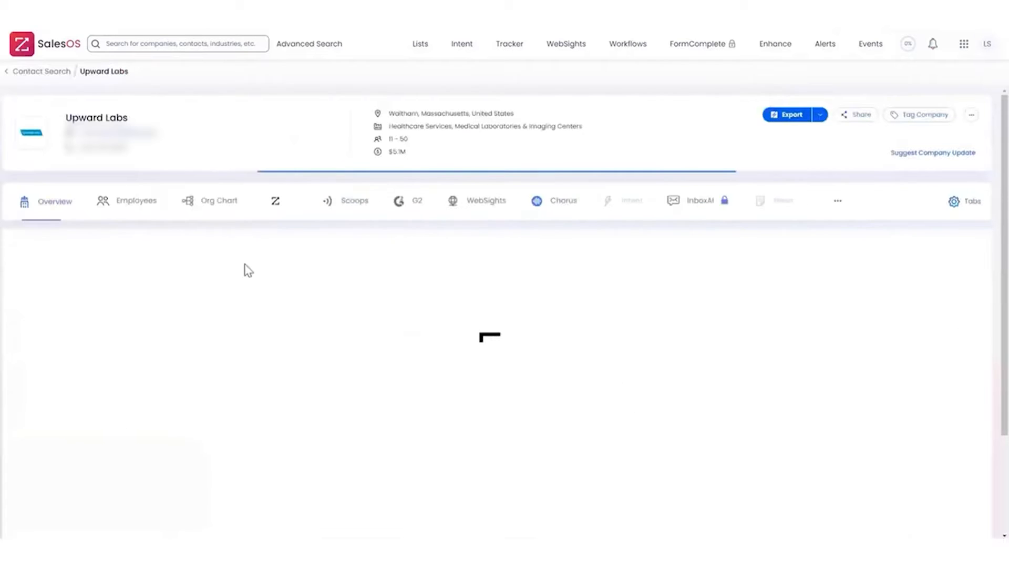
scroll(314, 222, down, 5)
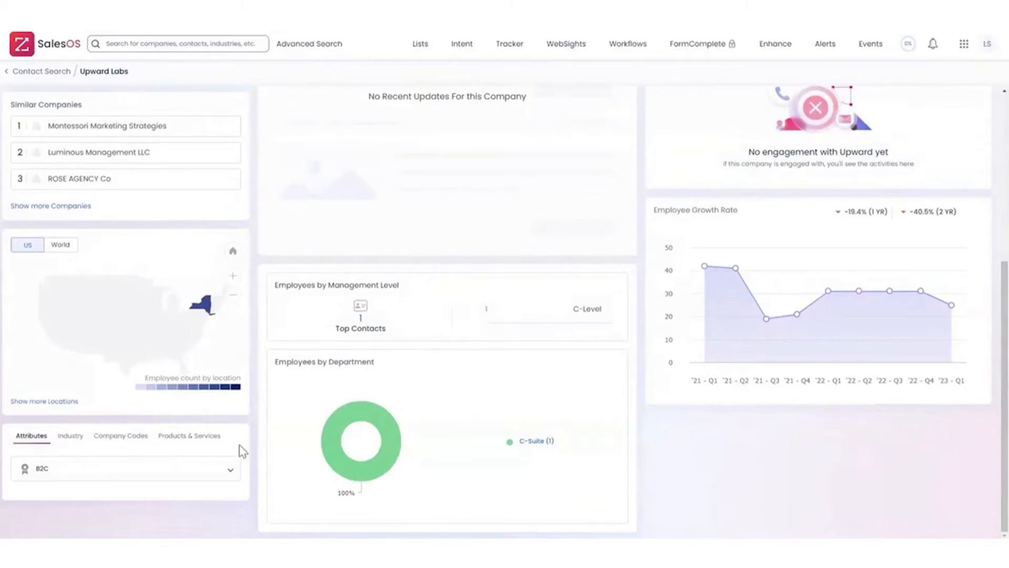
click(199, 440)
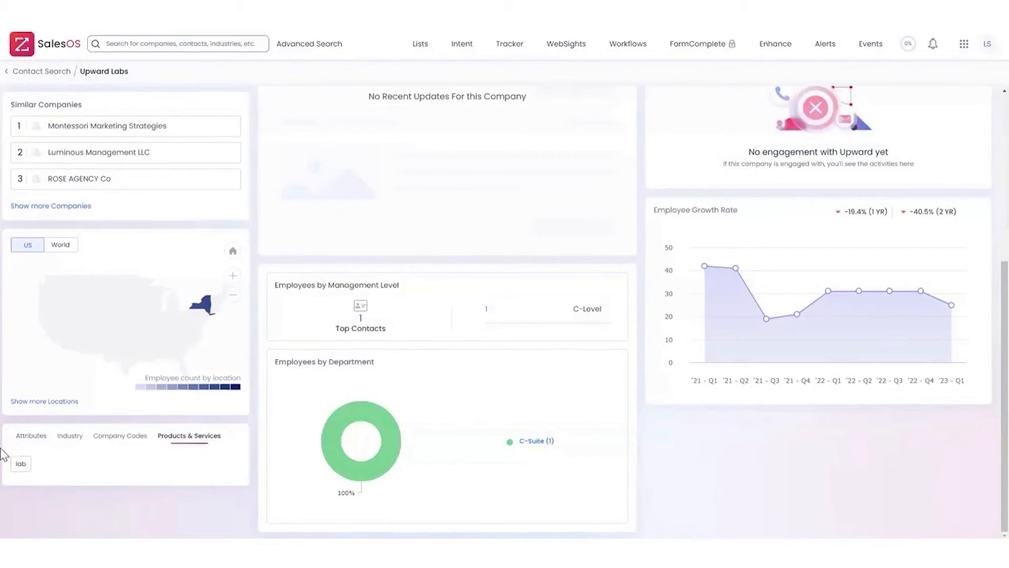
scroll(178, 475, up, 5)
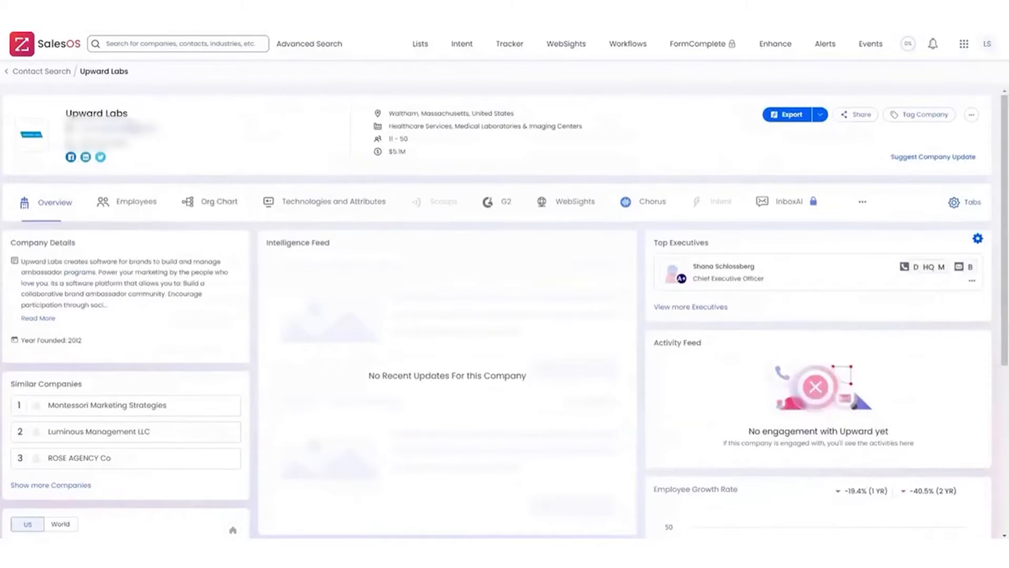
scroll(190, 223, down, 5)
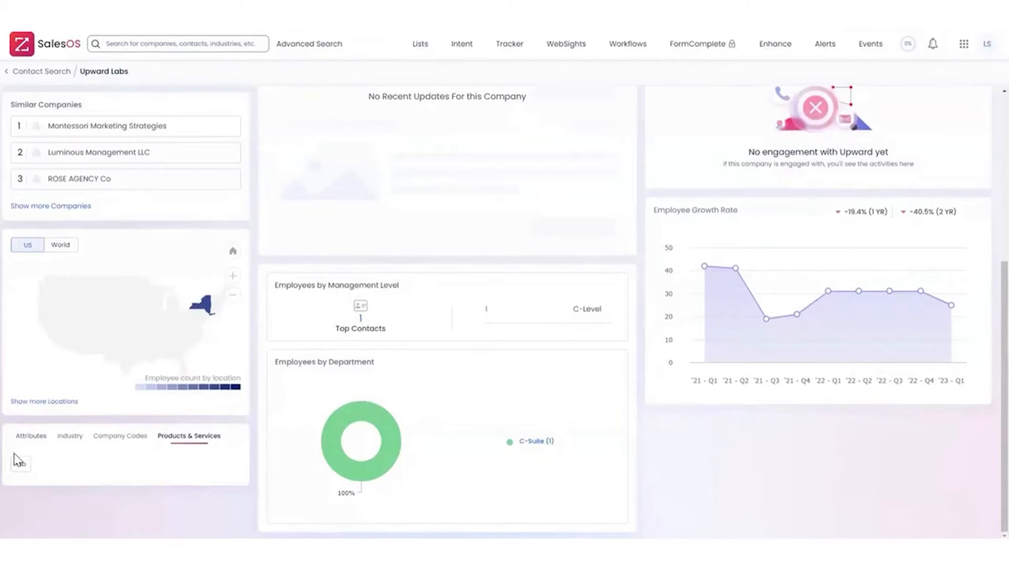
scroll(81, 408, up, 5)
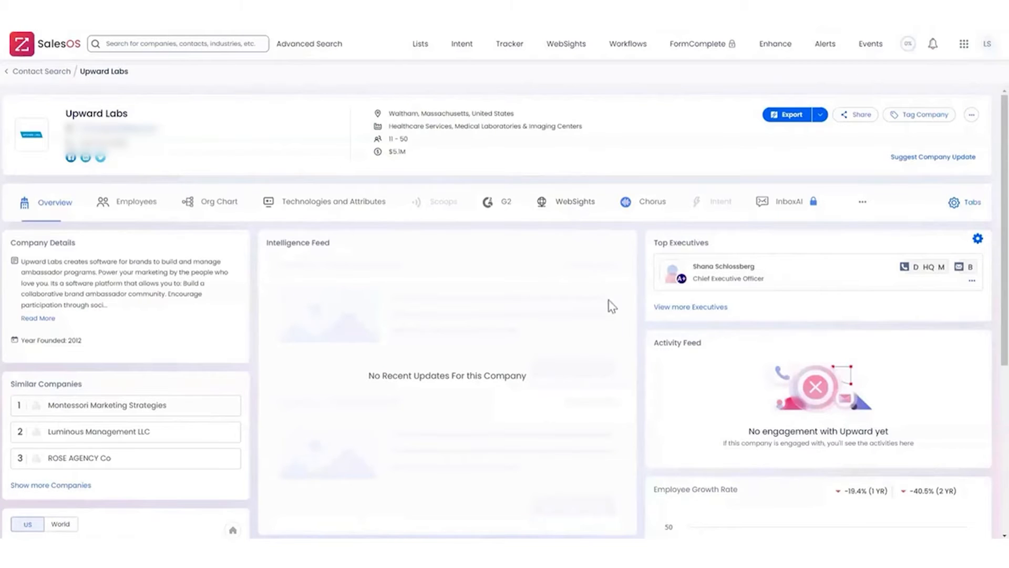
click(131, 205)
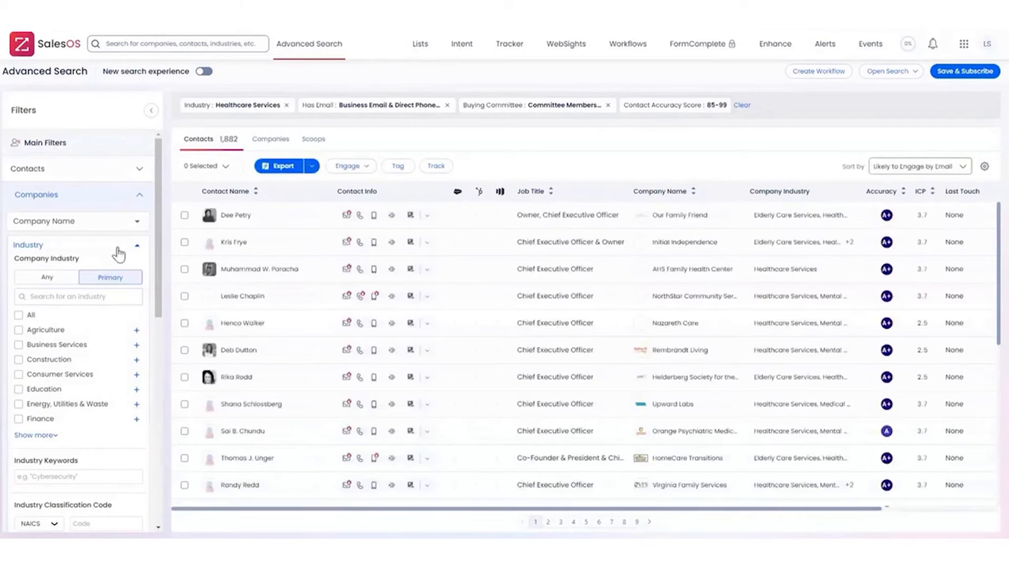
Collapse the Industry filter, examine the Headcount filter's employee count, department and growth rate options, and collapse it.
click(137, 246)
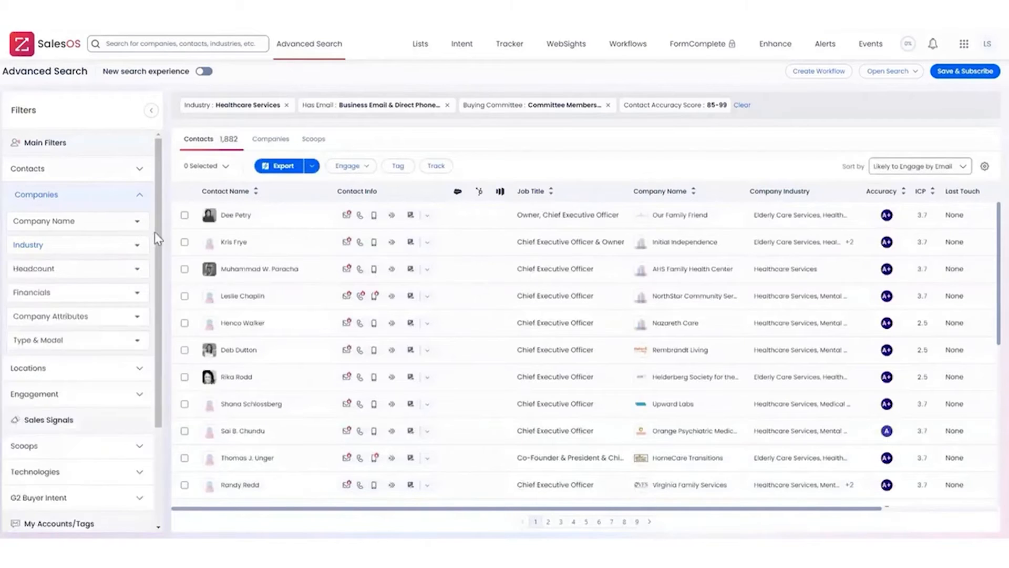
drag(155, 232, 155, 252)
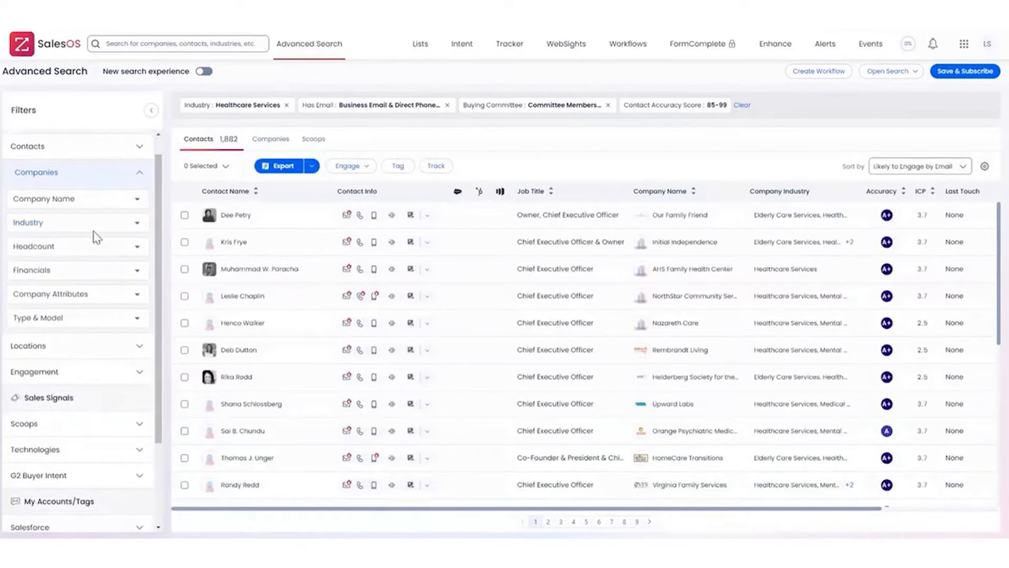
click(84, 256)
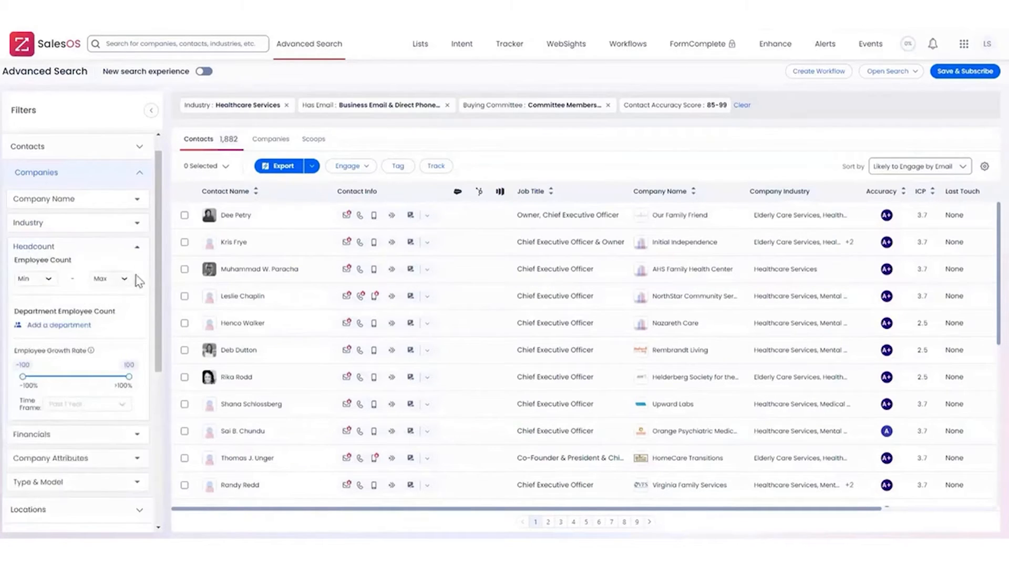
click(68, 248)
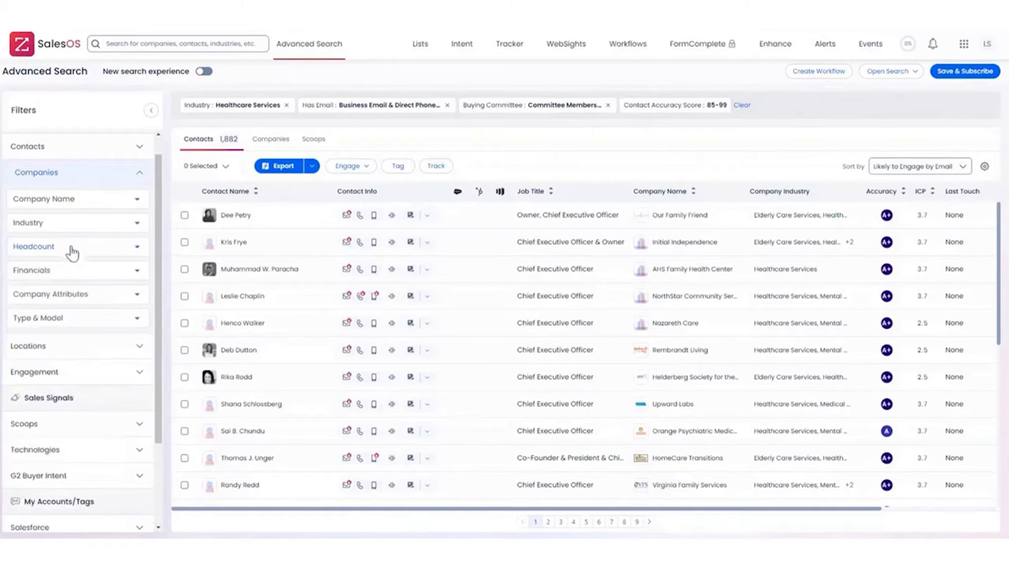
Examine the Financials filter's company revenue, funding date, funding amount and funding round options, and collapse it.
click(59, 274)
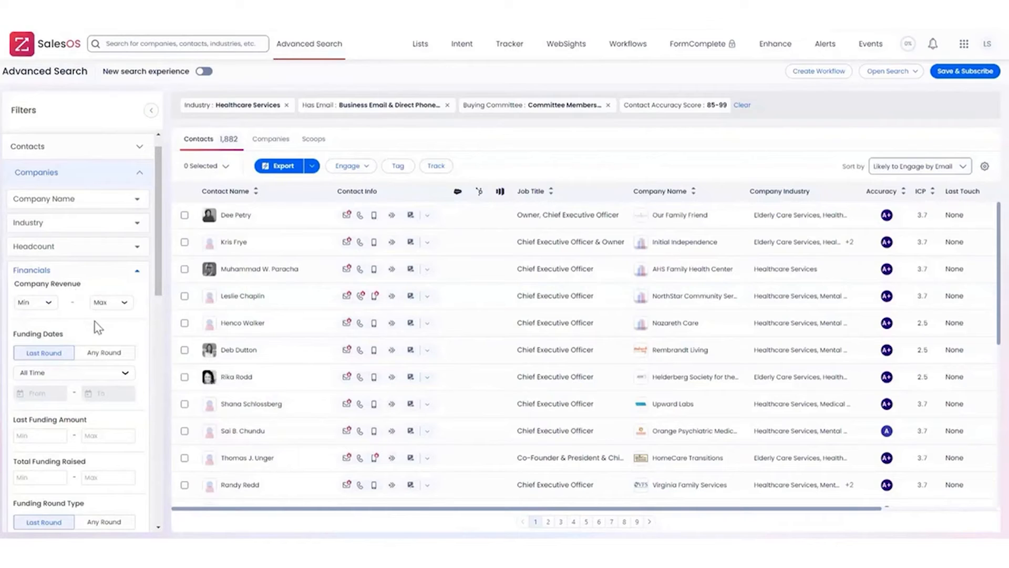
scroll(78, 395, down, 3)
scroll(83, 274, up, 2)
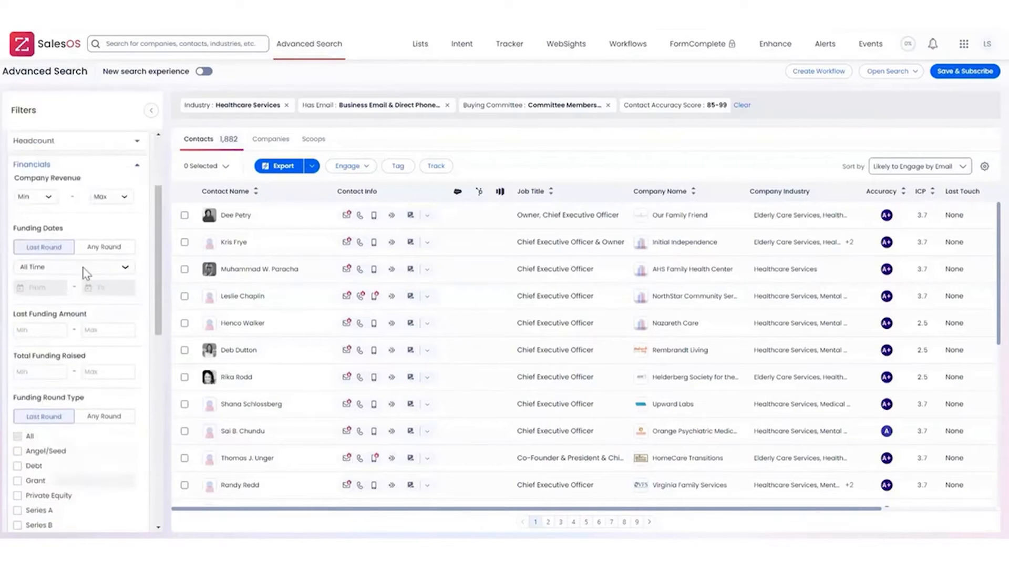
scroll(82, 280, up, 2)
click(80, 273)
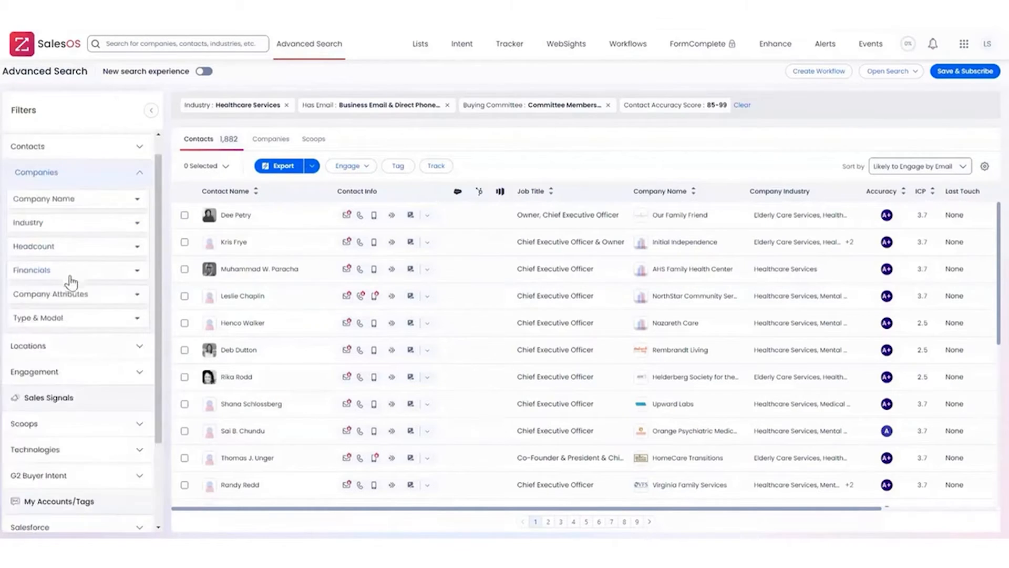
Expand the Company Attributes filter and examine its Domain Rank, Other Ranking and Certified Companies Only options.
click(111, 299)
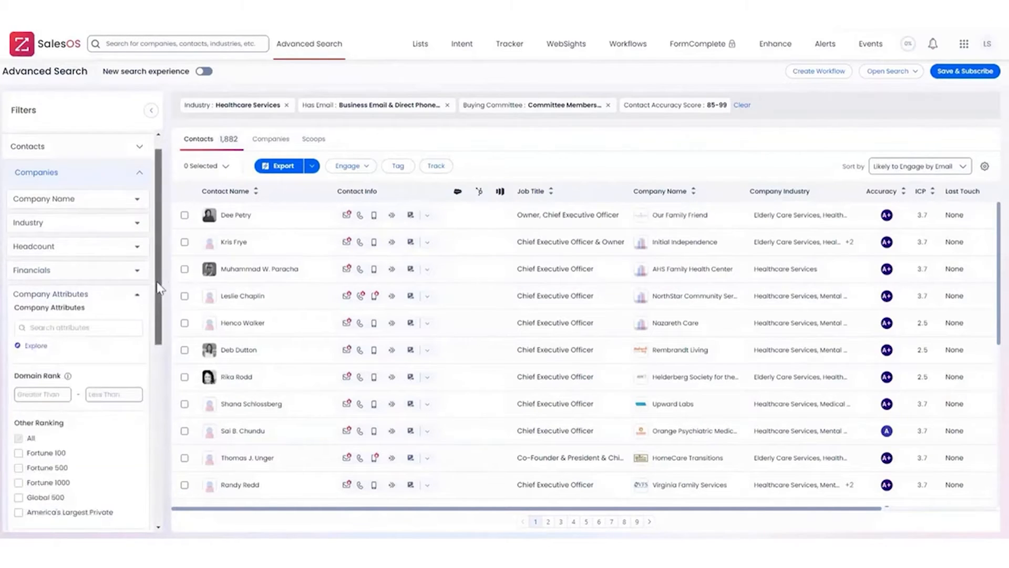
drag(157, 280, 153, 373)
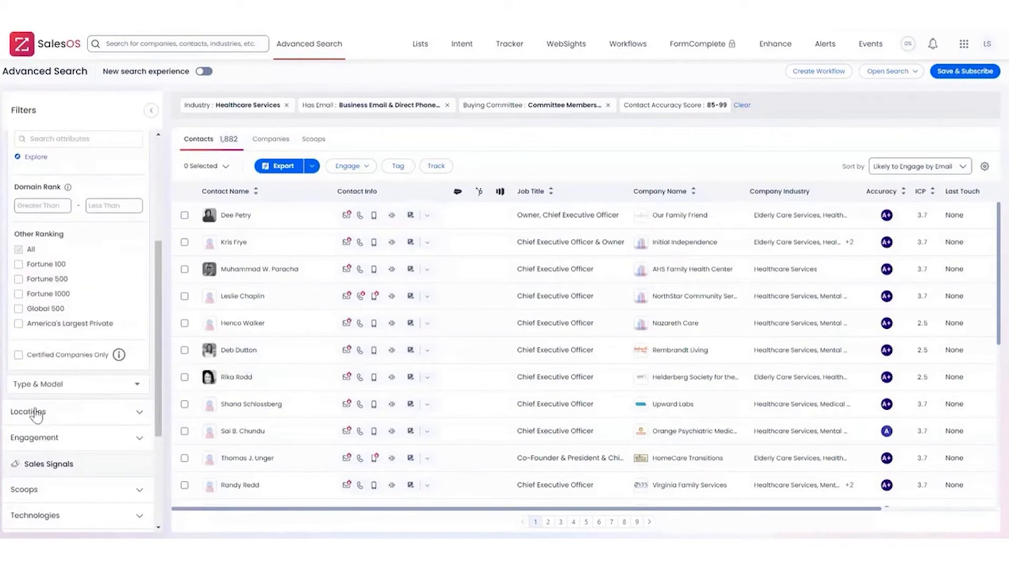
scroll(95, 384, up, 4)
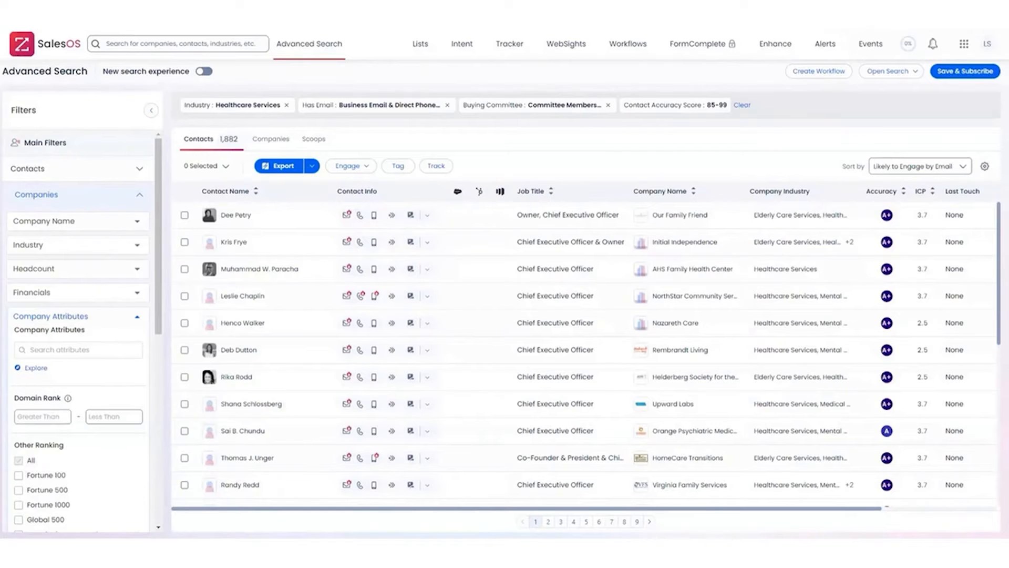
Explore the company attribute categories, browse the Medical Facilities subcategories, then close the attribute browser and collapse the Company Attributes filter.
click(31, 369)
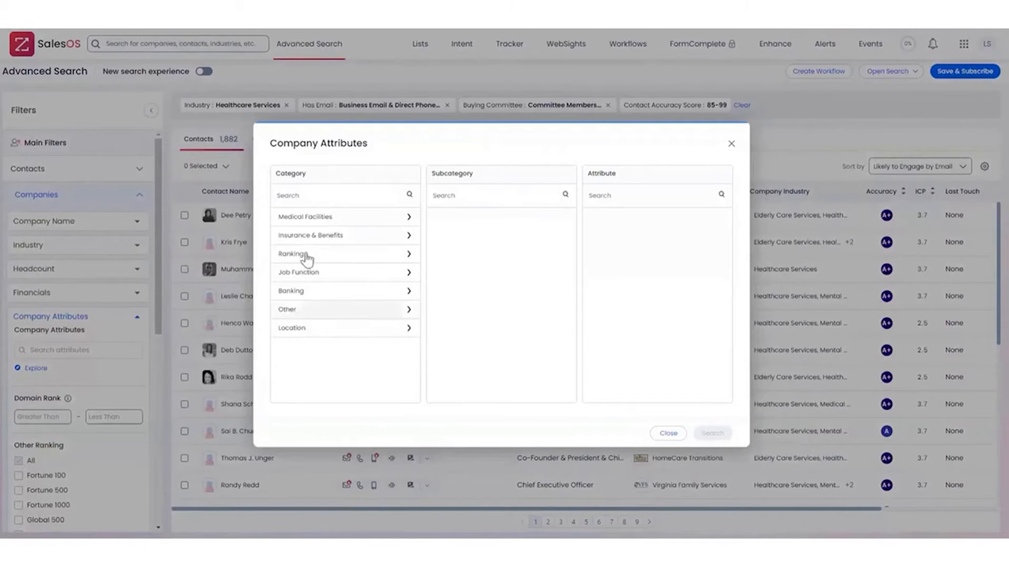
click(300, 223)
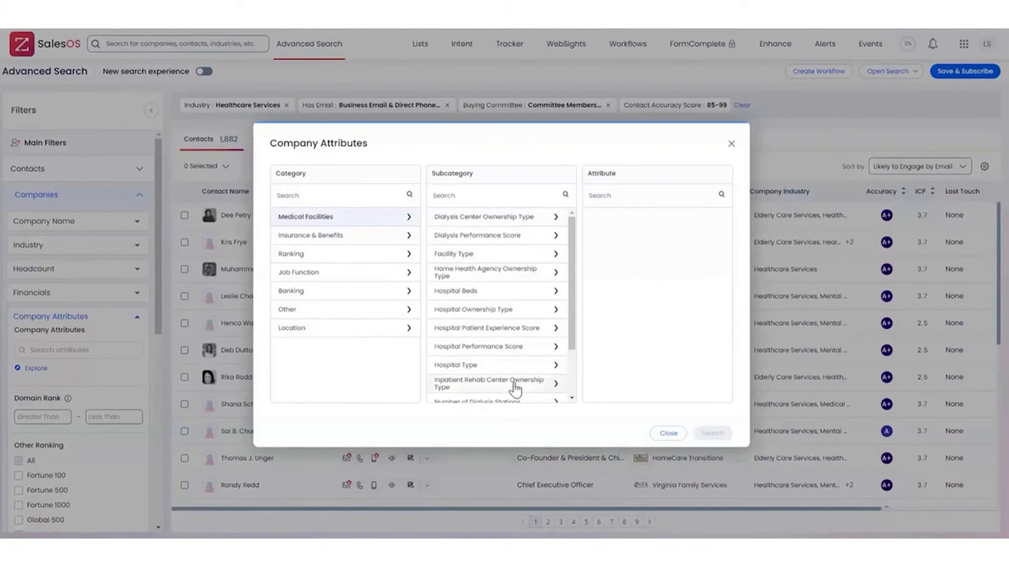
scroll(519, 315, down, 2)
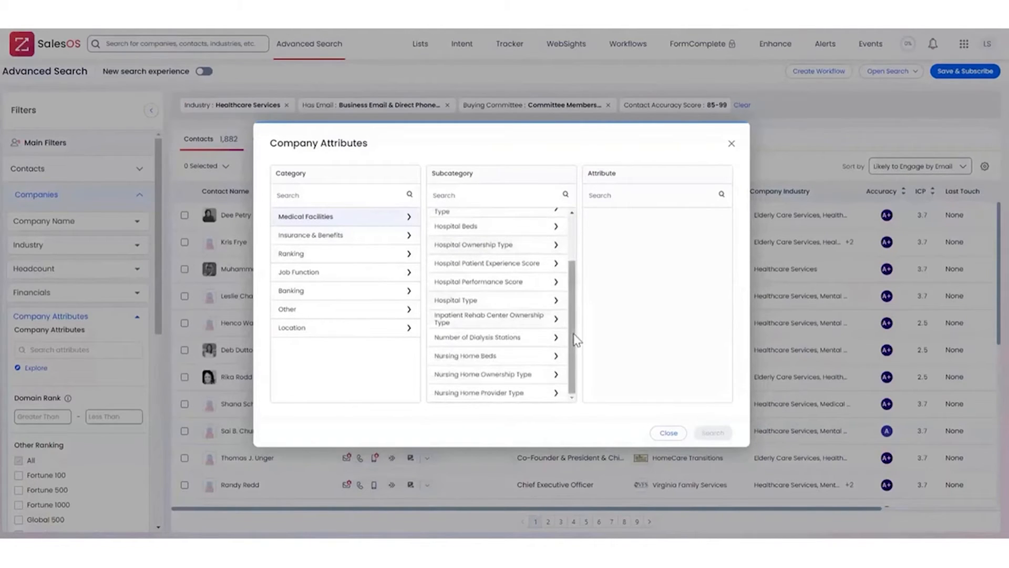
scroll(573, 333, up, 1)
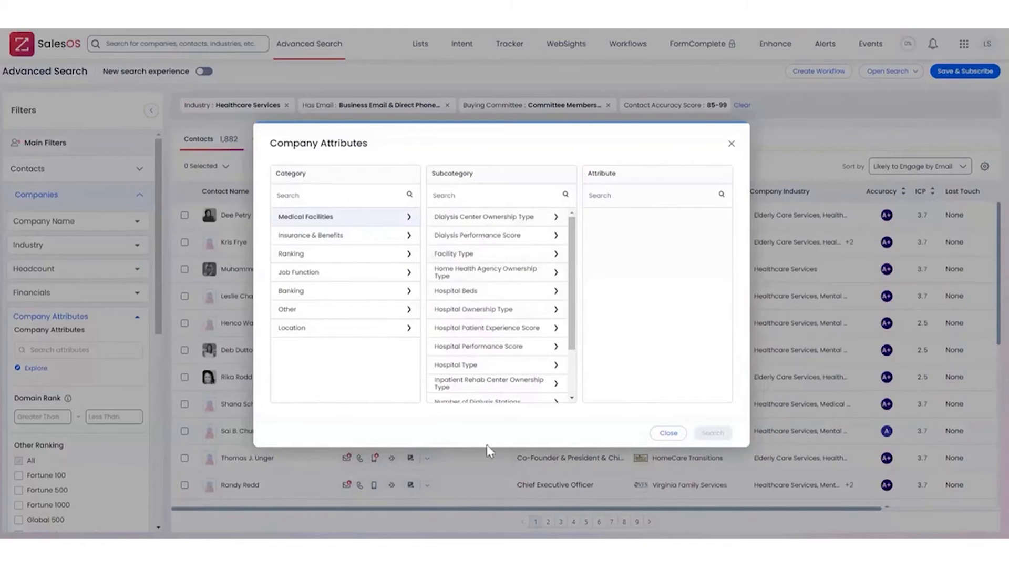
scroll(506, 322, down, 1)
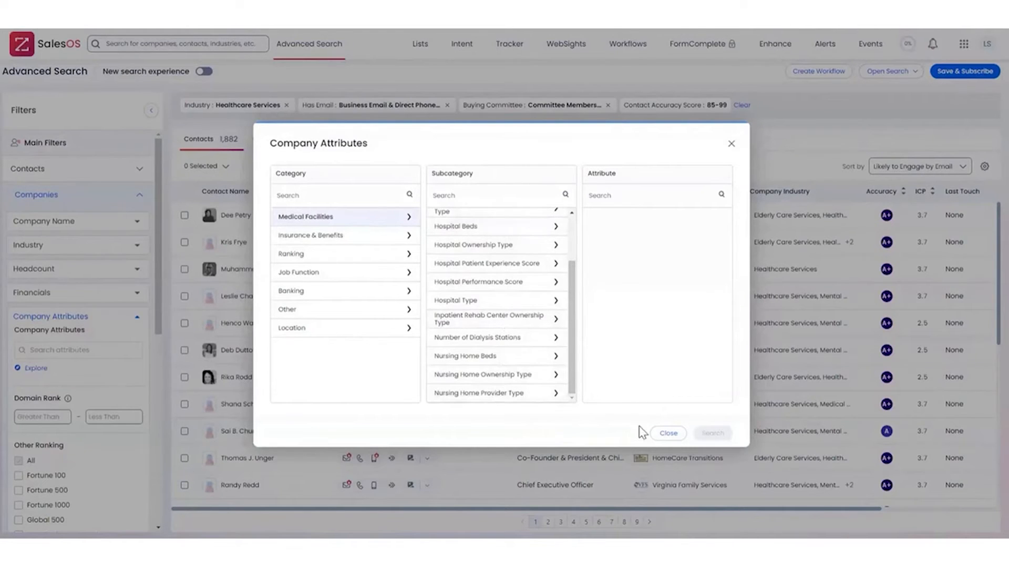
scroll(546, 382, up, 1)
scroll(546, 377, down, 2)
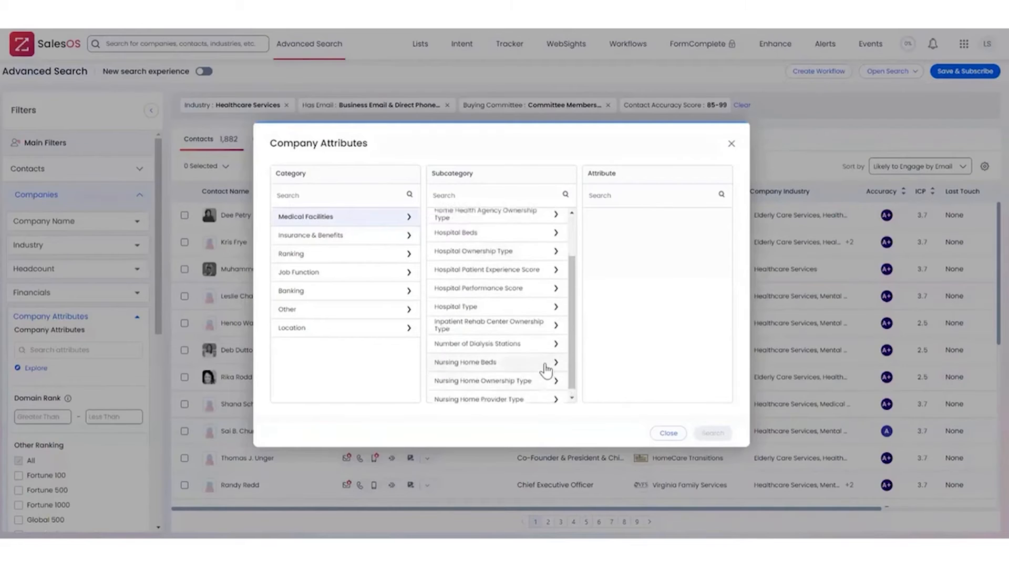
click(668, 432)
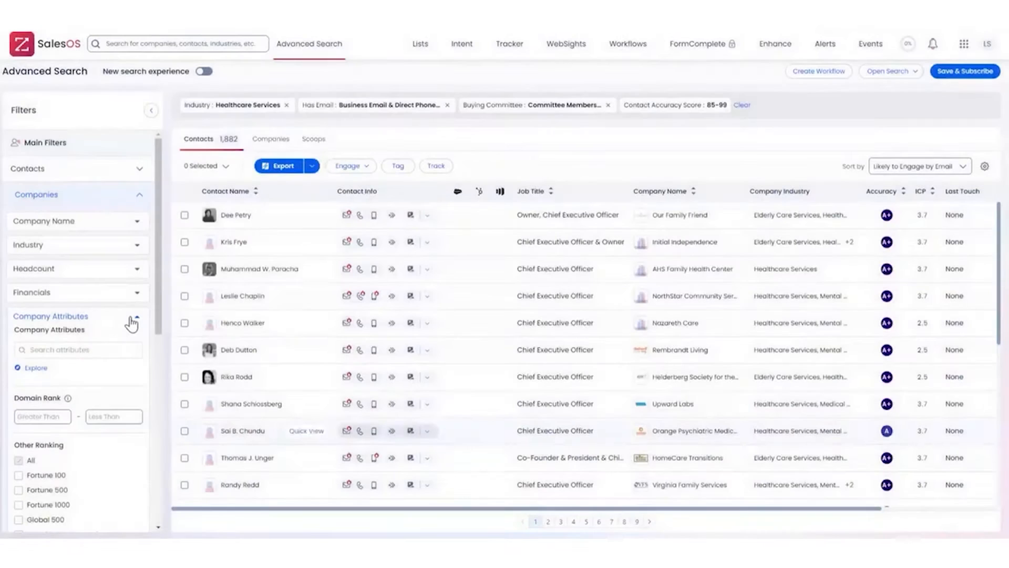
click(132, 317)
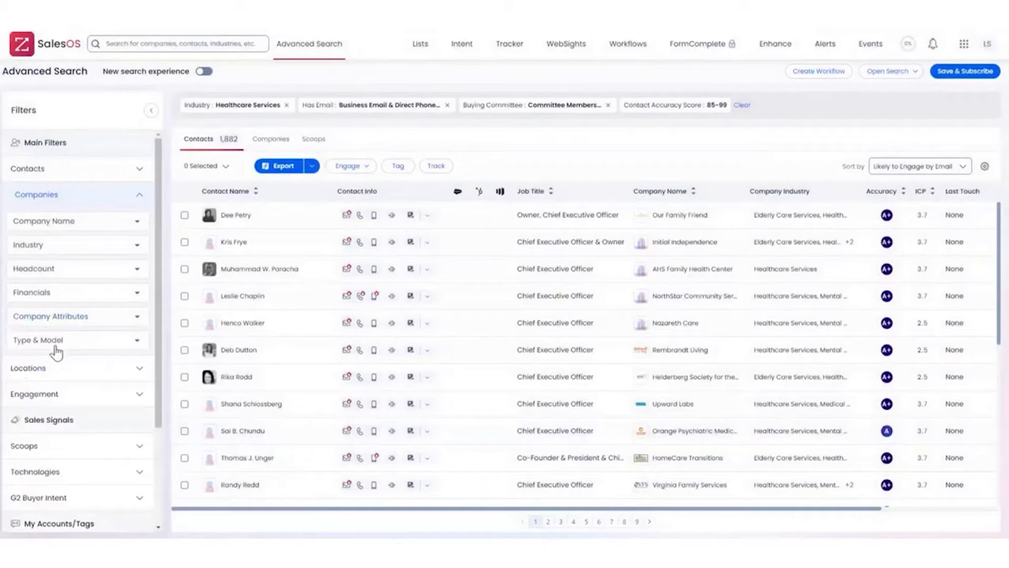
Examine the Type & Model filter's Business Model, Company Type and Exclude Defunct Companies options, and collapse it.
click(121, 348)
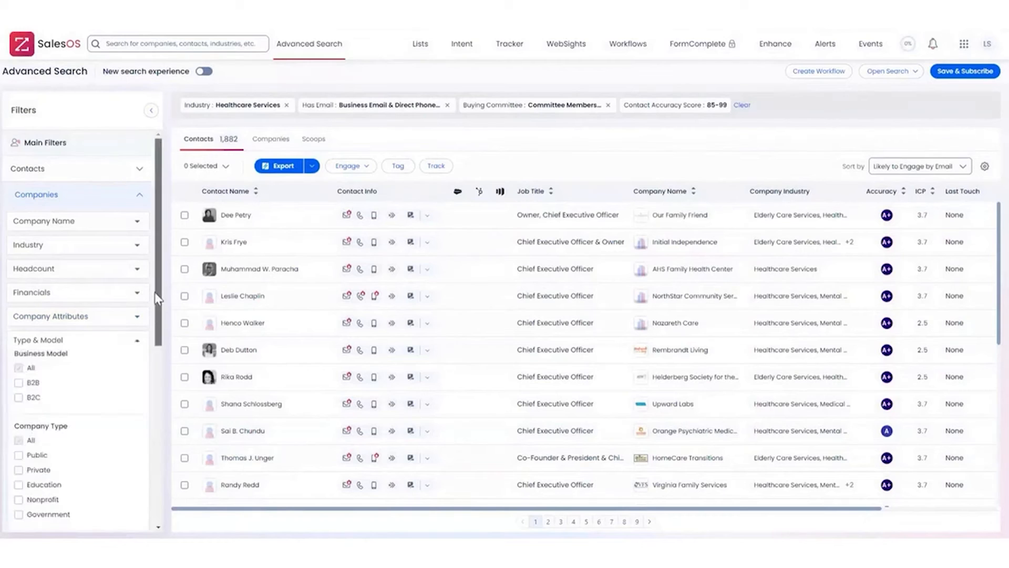
drag(153, 292, 157, 318)
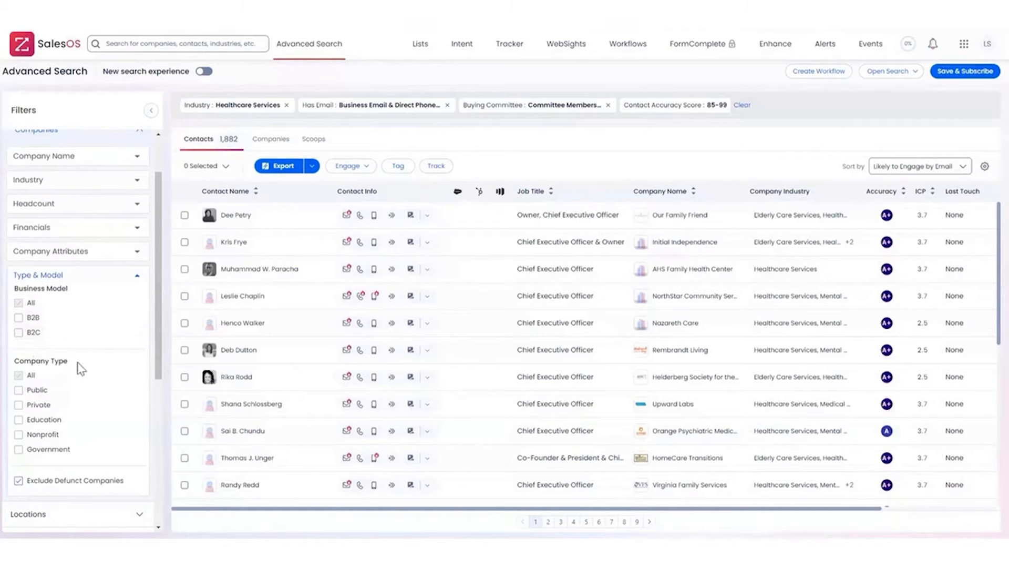
scroll(79, 368, down, 1)
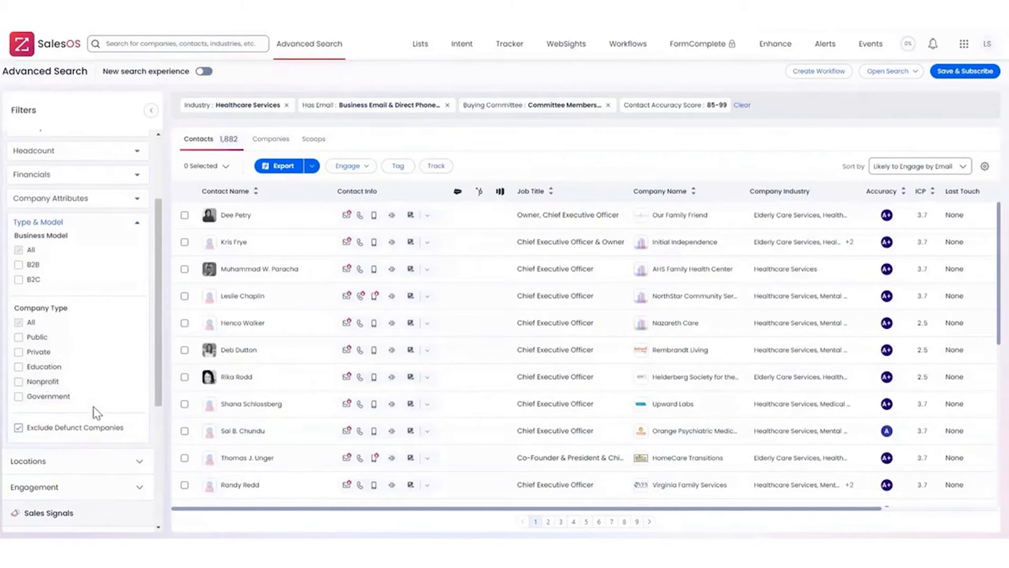
click(98, 223)
scroll(105, 231, up, 1)
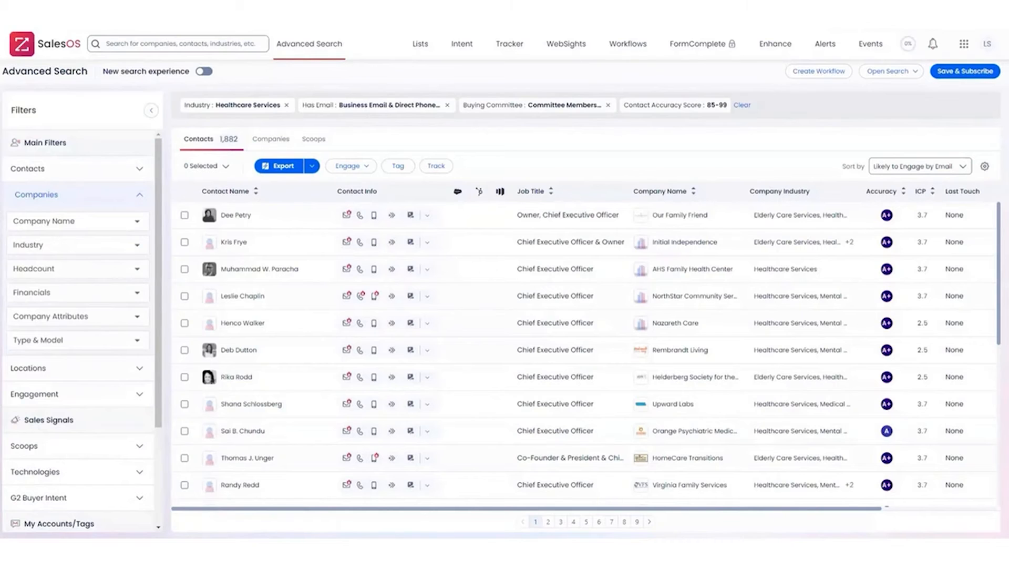
Collapse the Companies filters and examine the Locations filter's region, postal code, street address and HQ options.
click(59, 200)
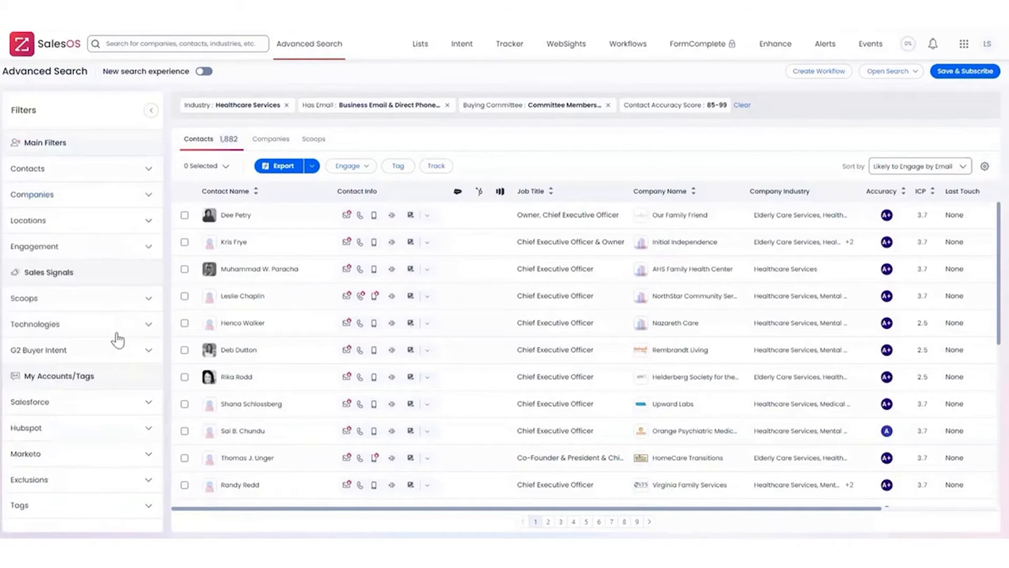
click(76, 224)
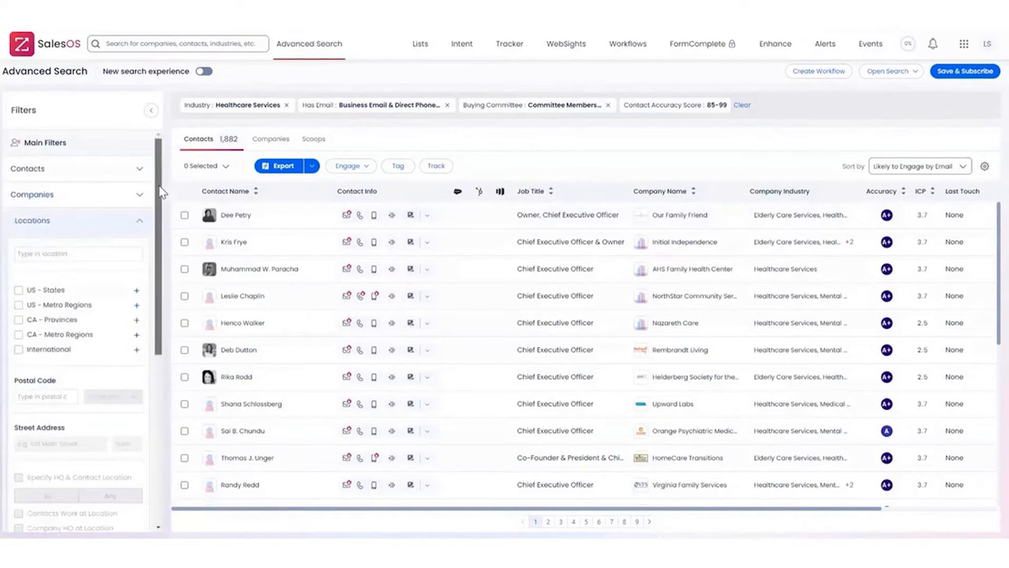
scroll(160, 192, down, 3)
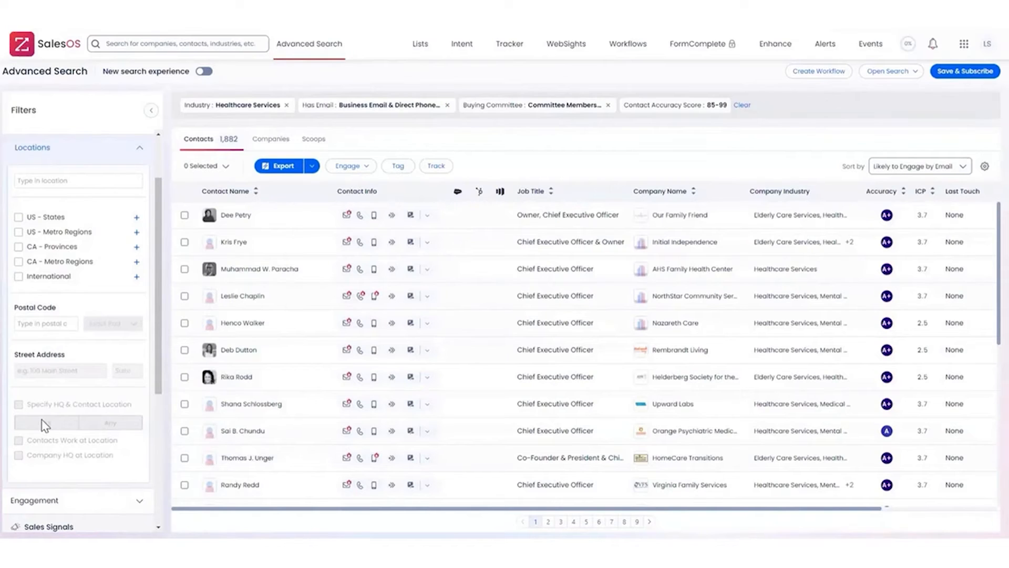
Browse the Locations filter's US metro regions and its location and postal code fields, then collapse the filter.
click(75, 179)
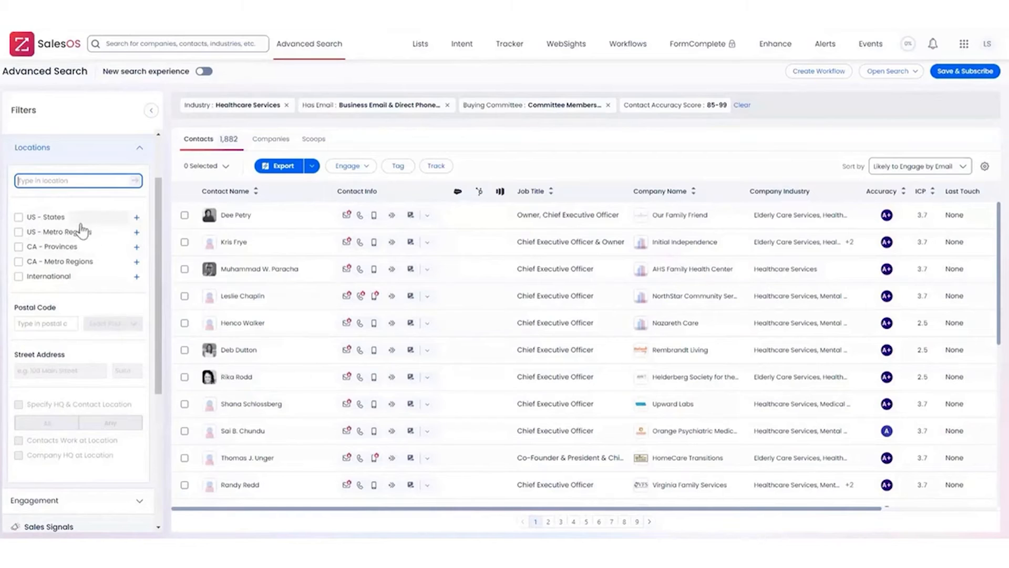
click(136, 234)
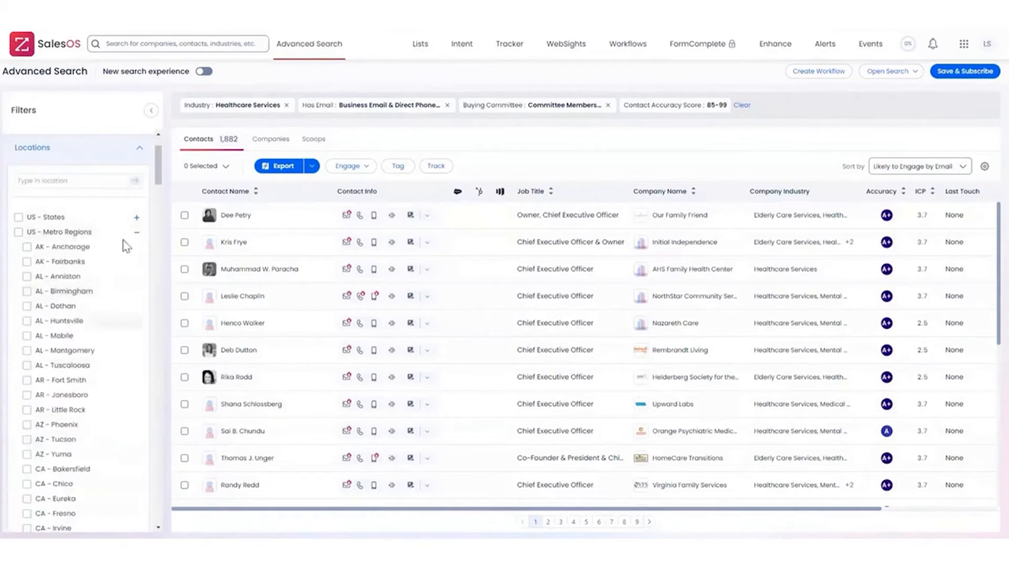
click(136, 232)
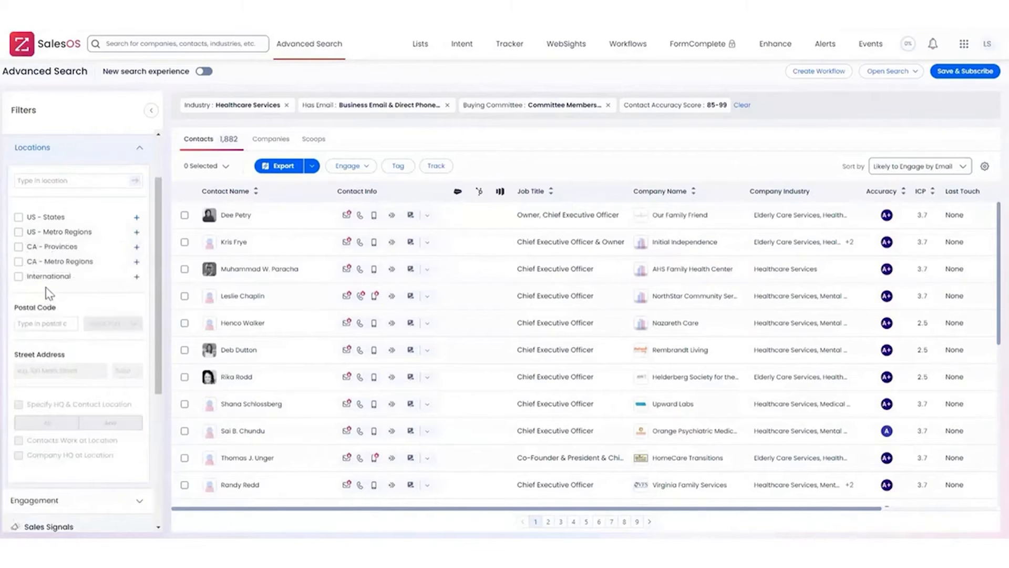
click(49, 321)
click(135, 235)
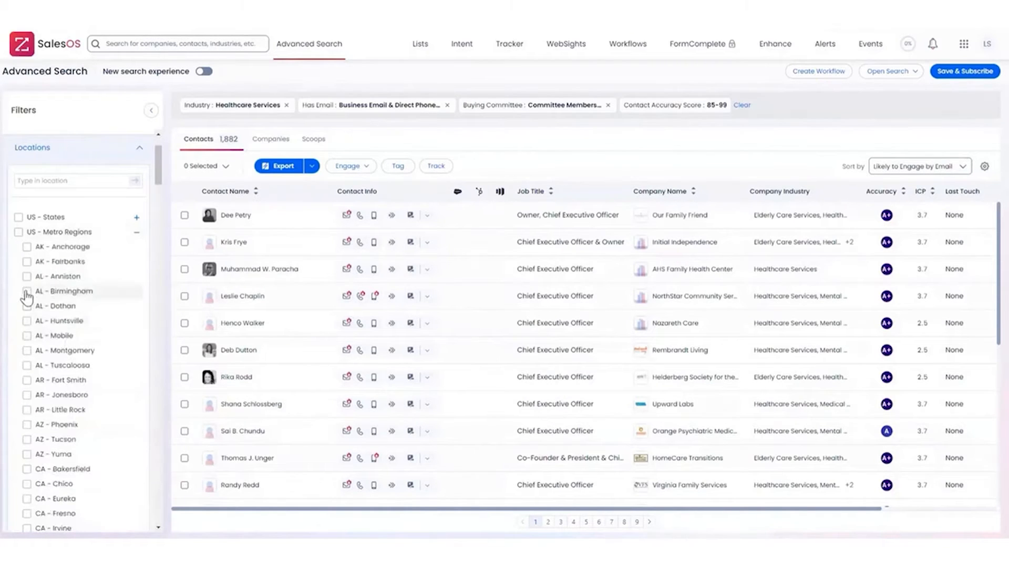
click(136, 233)
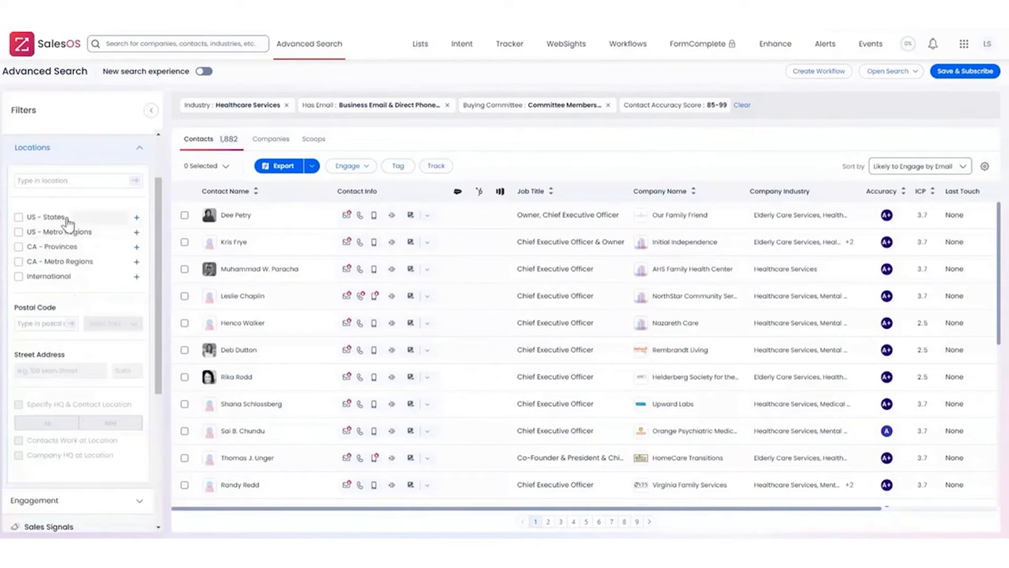
click(33, 323)
click(82, 155)
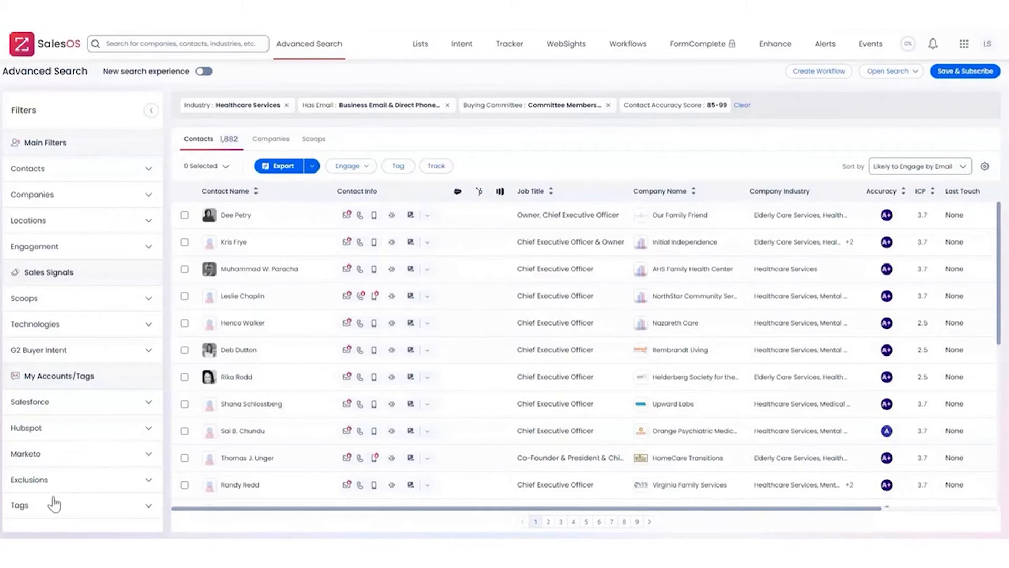
Examine the Exclusions filter's export and tag options, collapse it, and expand the Tags filter to view its contact and company tags.
click(105, 480)
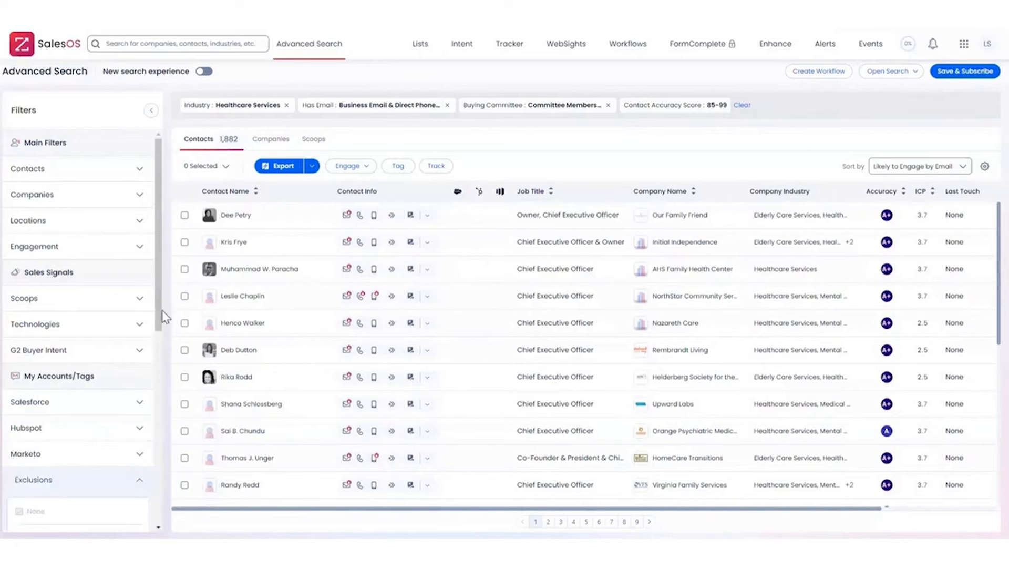
scroll(132, 447, down, 5)
mouse_move(138, 460)
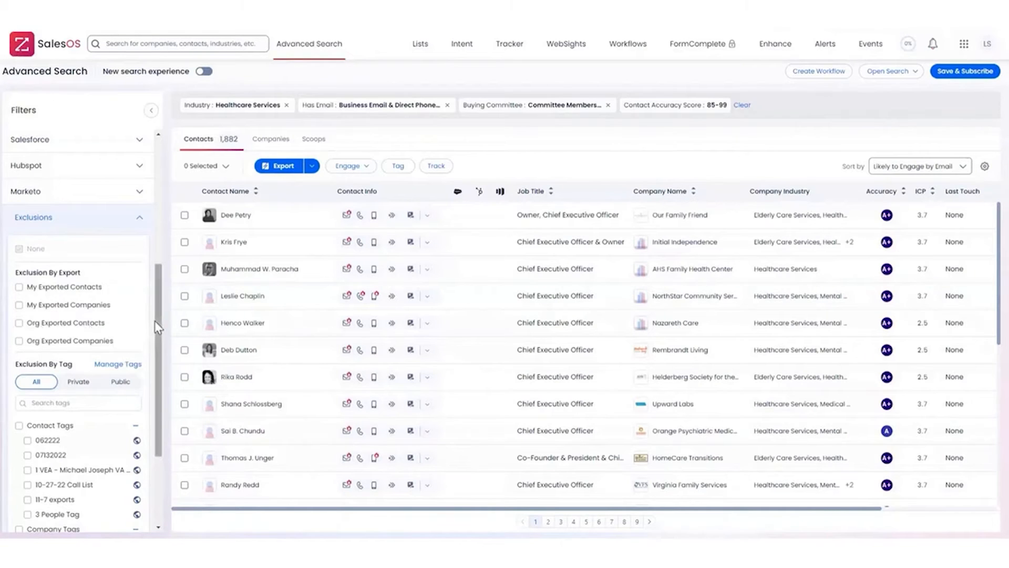
click(97, 226)
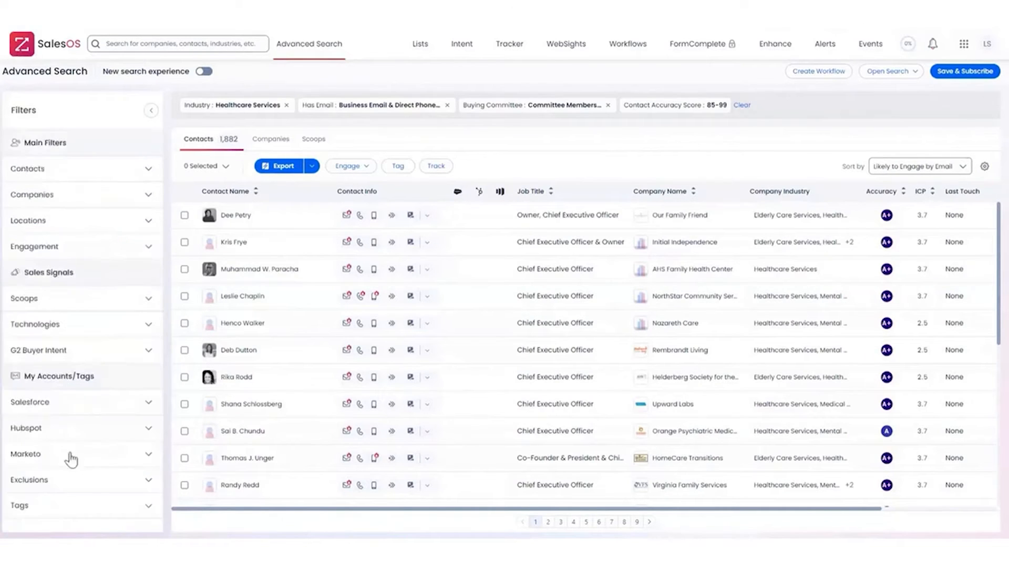
click(63, 508)
scroll(93, 378, down, 5)
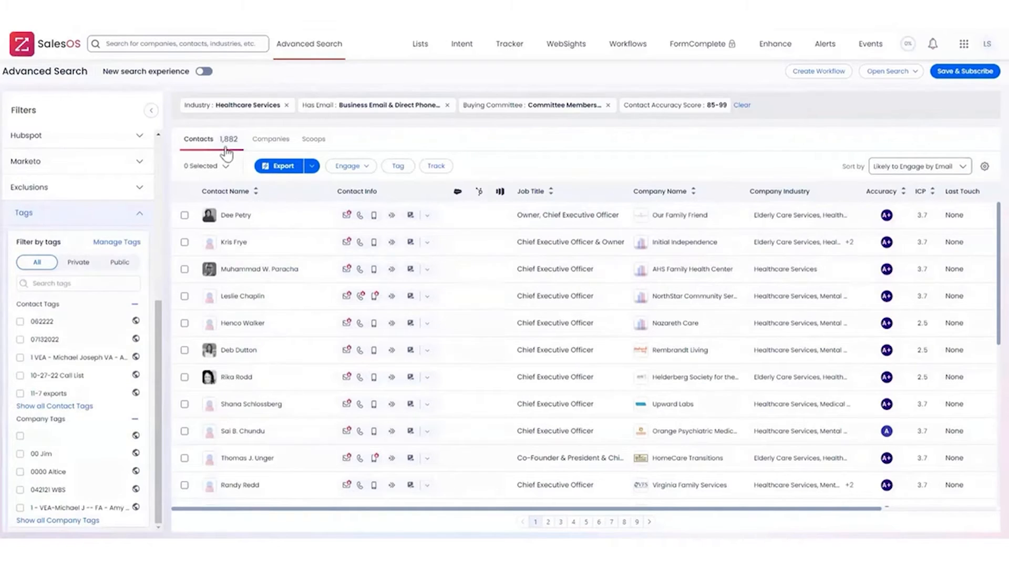
Select all contacts on the current results page, then clear the entire selection.
click(209, 165)
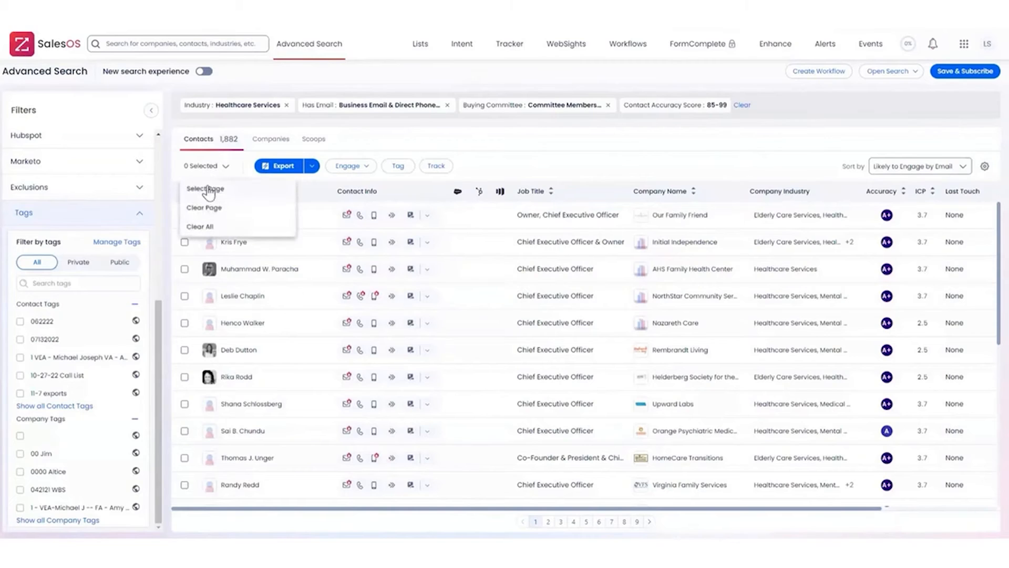
click(206, 189)
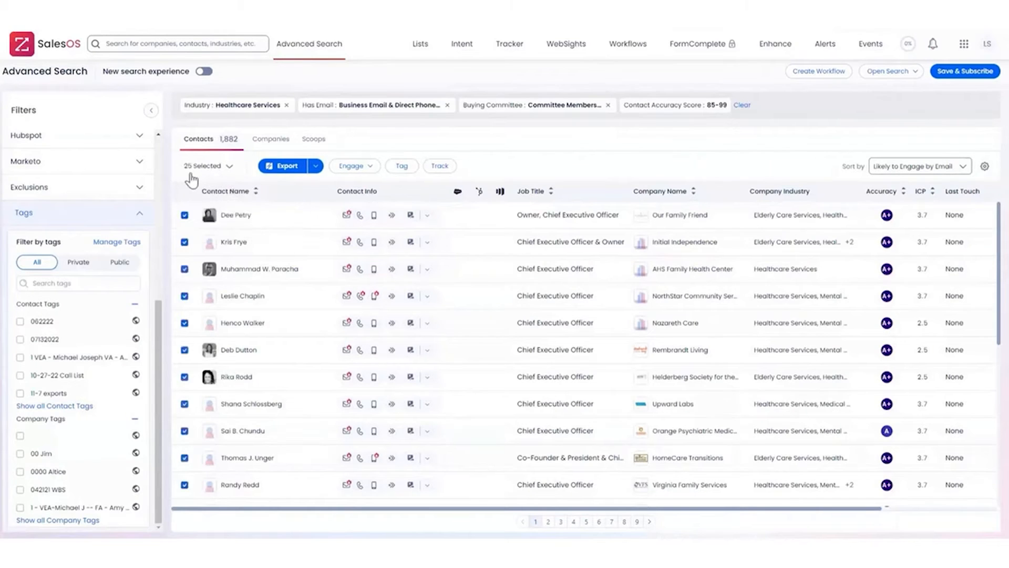
click(193, 171)
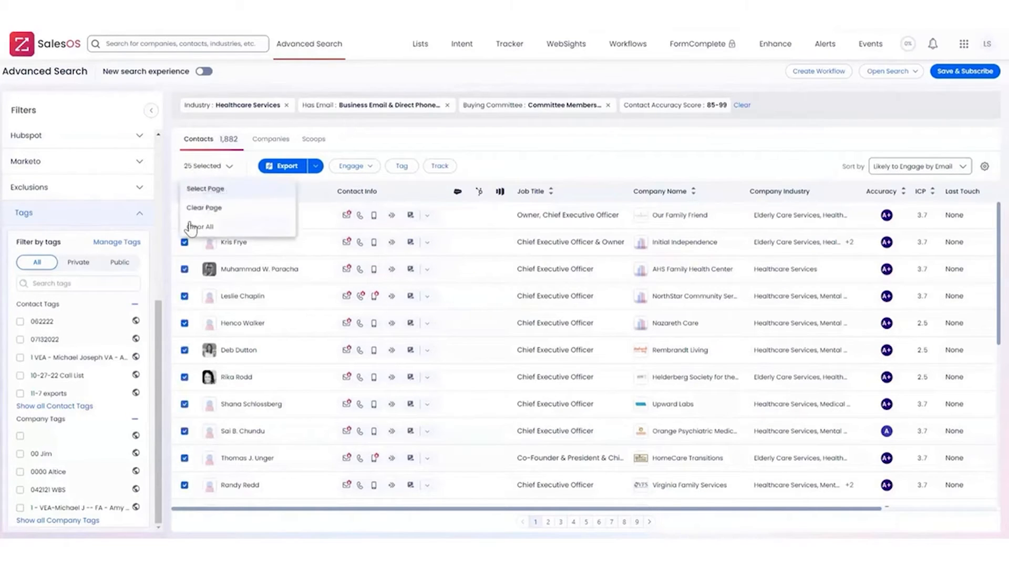
click(193, 226)
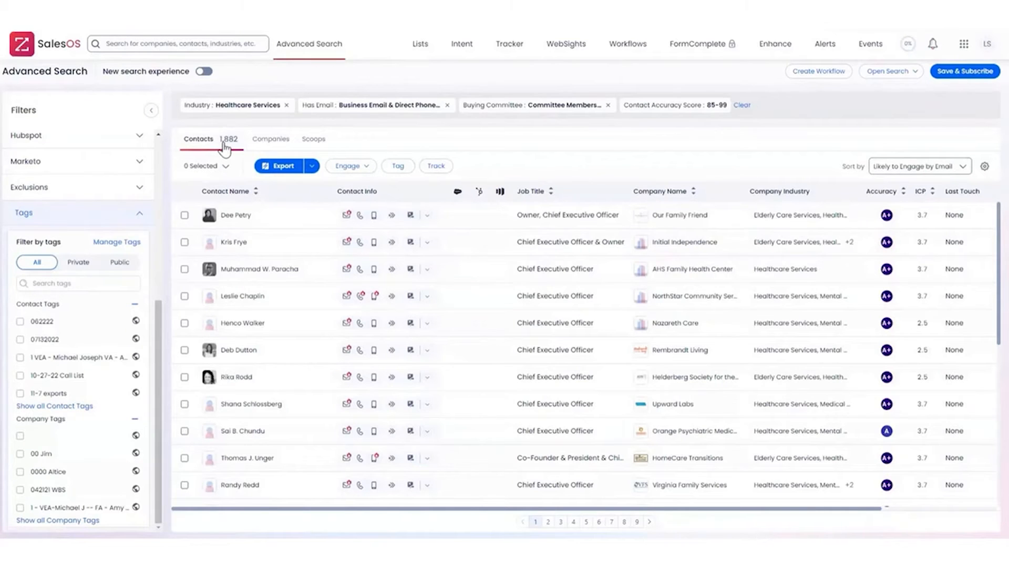
Create a tag named "AMP test" and apply it to all contacts in the search results.
click(392, 173)
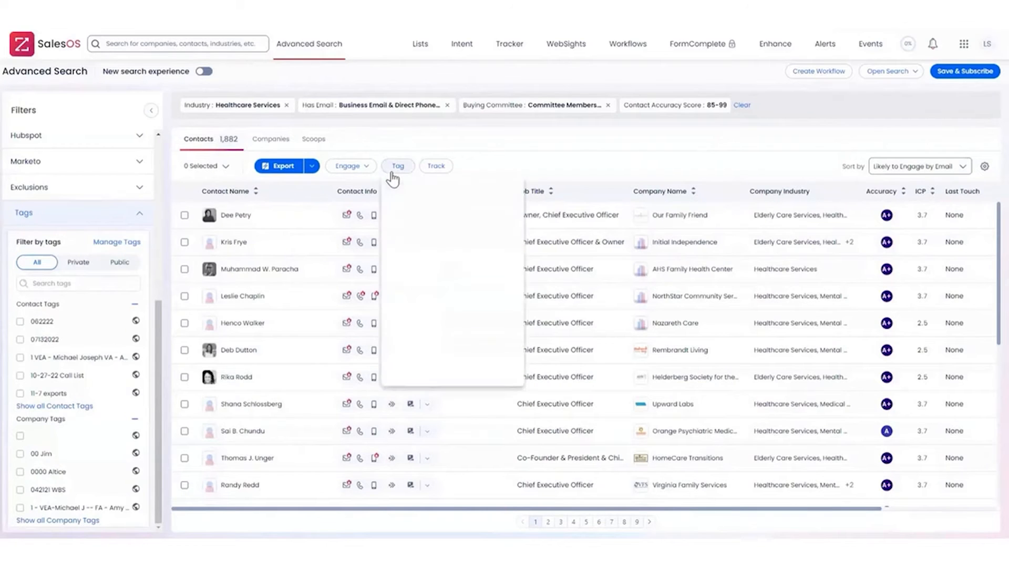
click(427, 337)
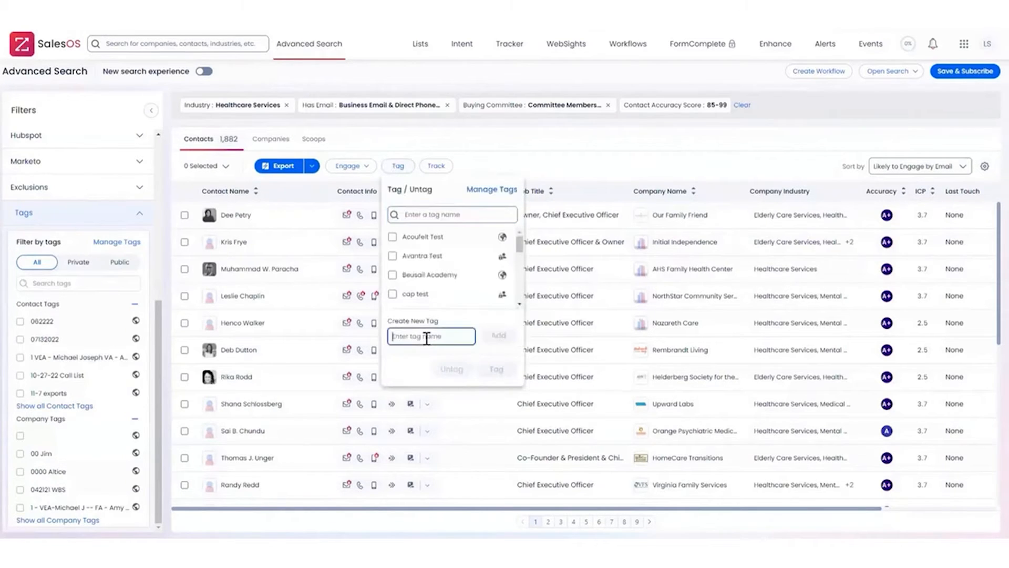
text(AMP test)
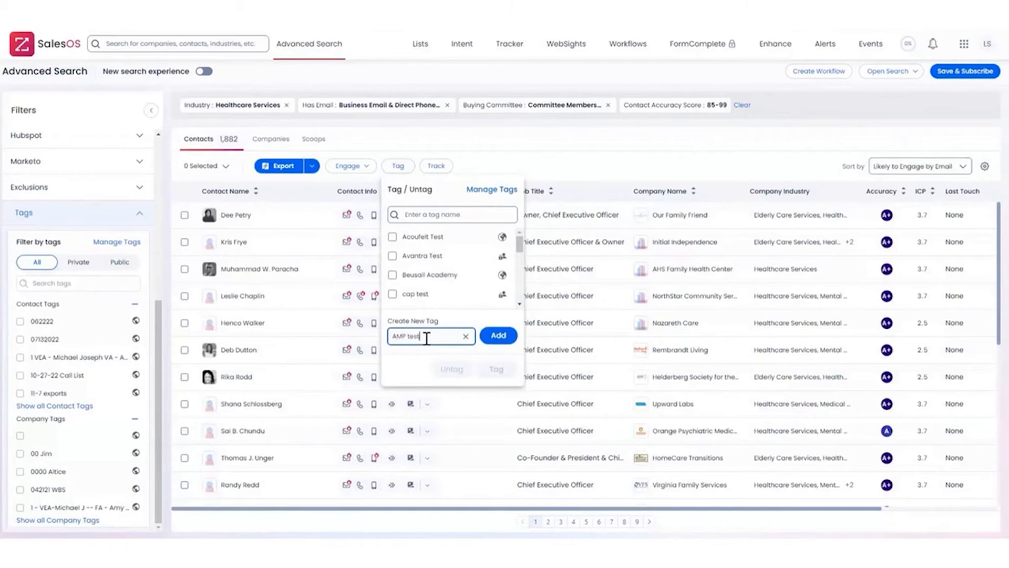
click(498, 336)
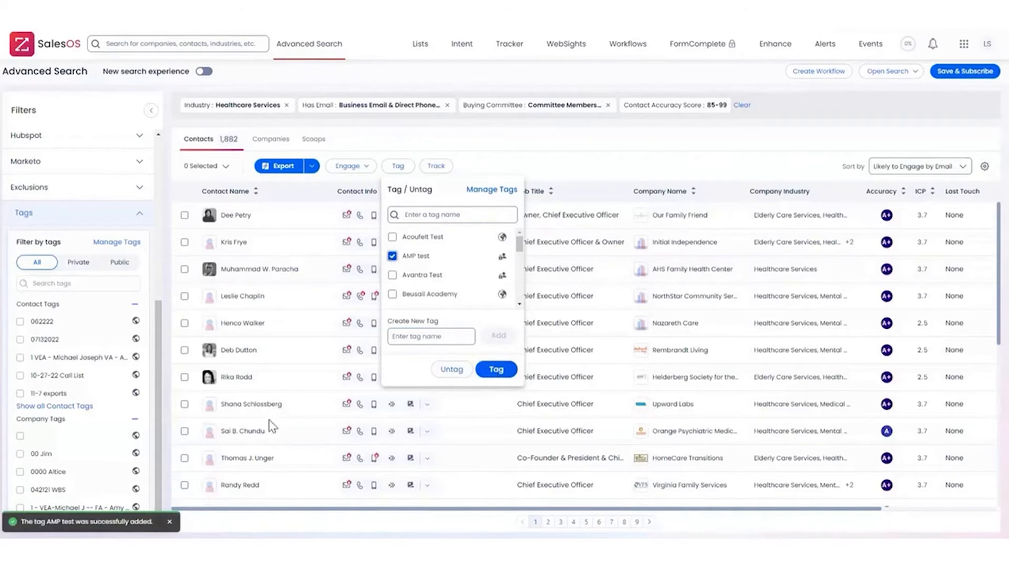
click(496, 369)
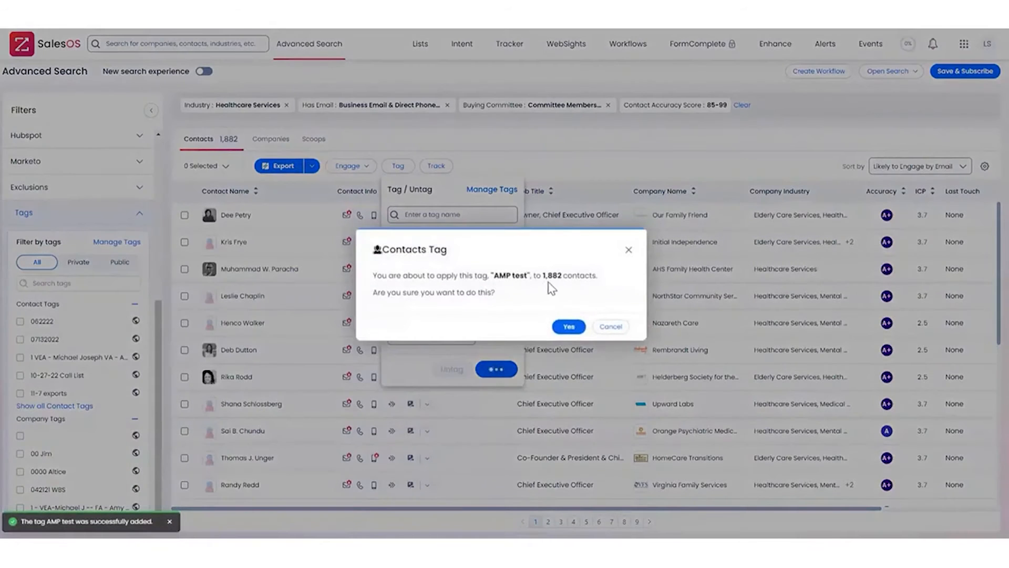
click(569, 326)
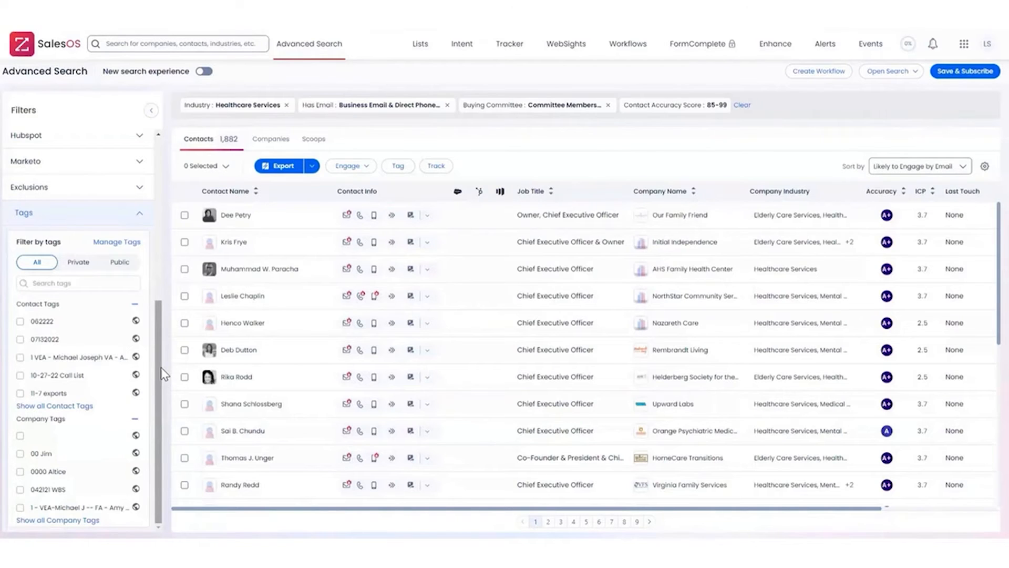
Find the "AMP test" contact tag in the Exclusions filter, exclude its contacts from the search, then remove that exclusion.
click(85, 191)
drag(159, 229, 148, 450)
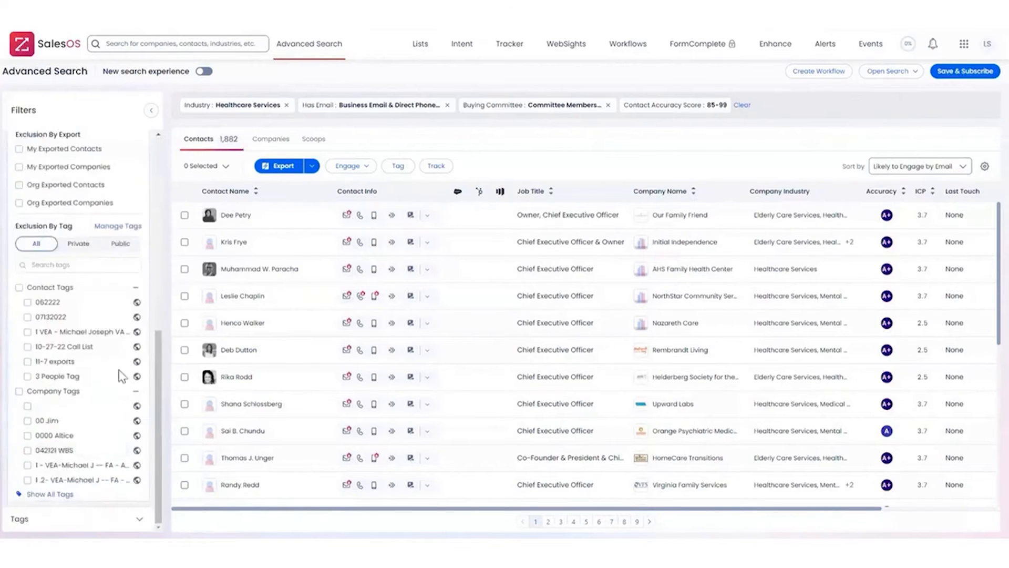
click(68, 268)
text(AMP)
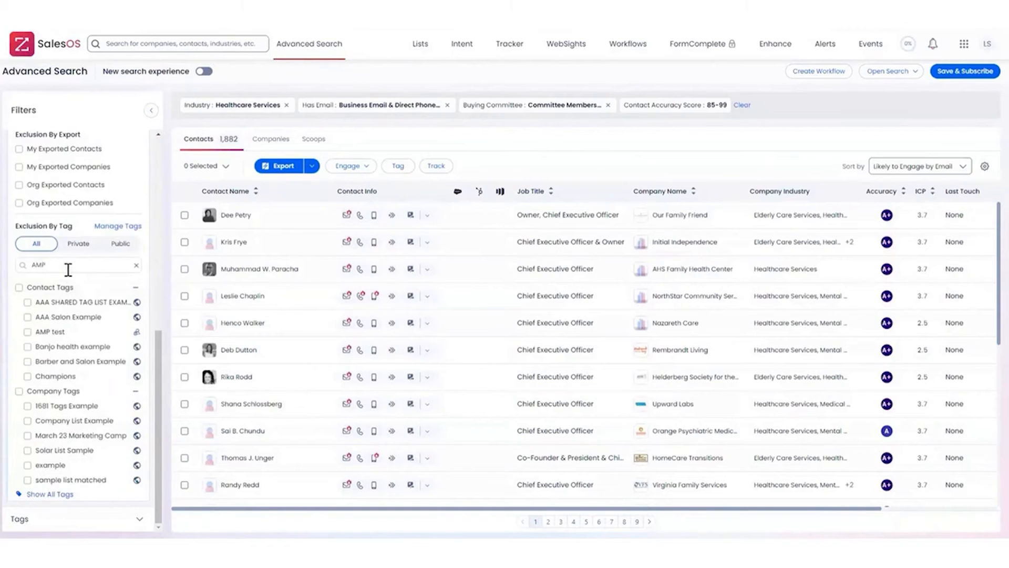
text( tes)
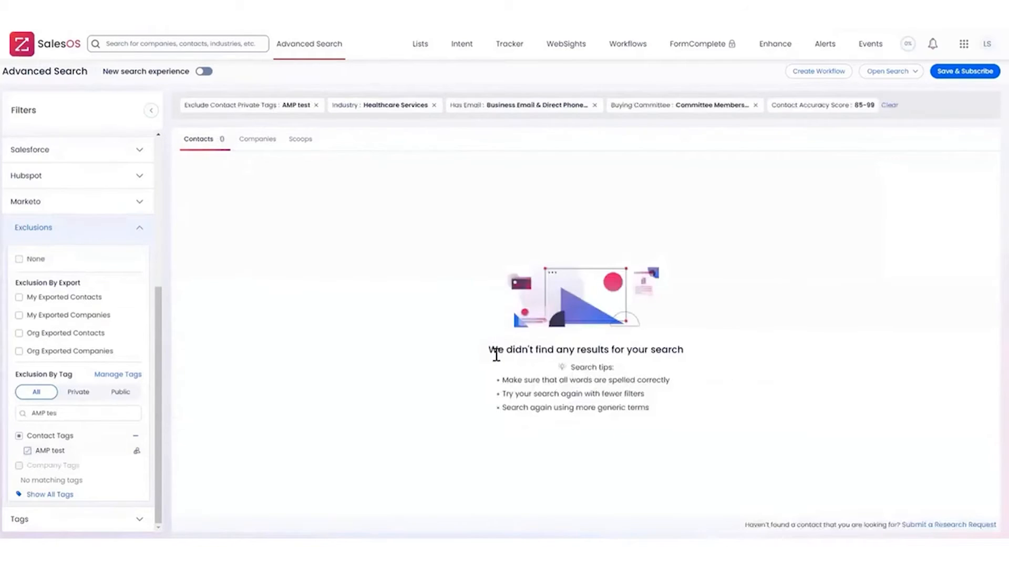
click(27, 450)
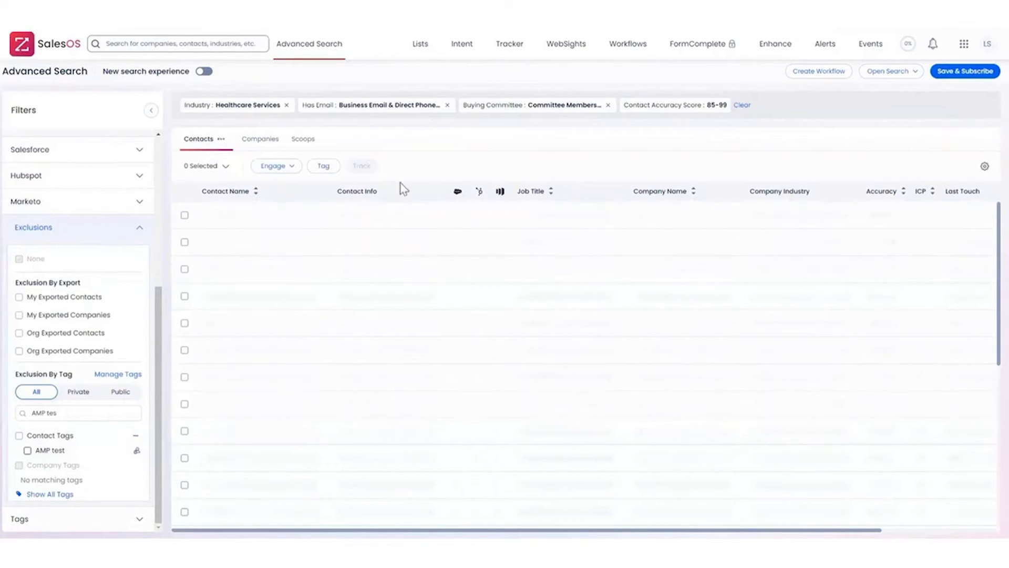
Open the Intent Signals page and examine its intent topics, date range, signal score and audience strength filters.
click(462, 46)
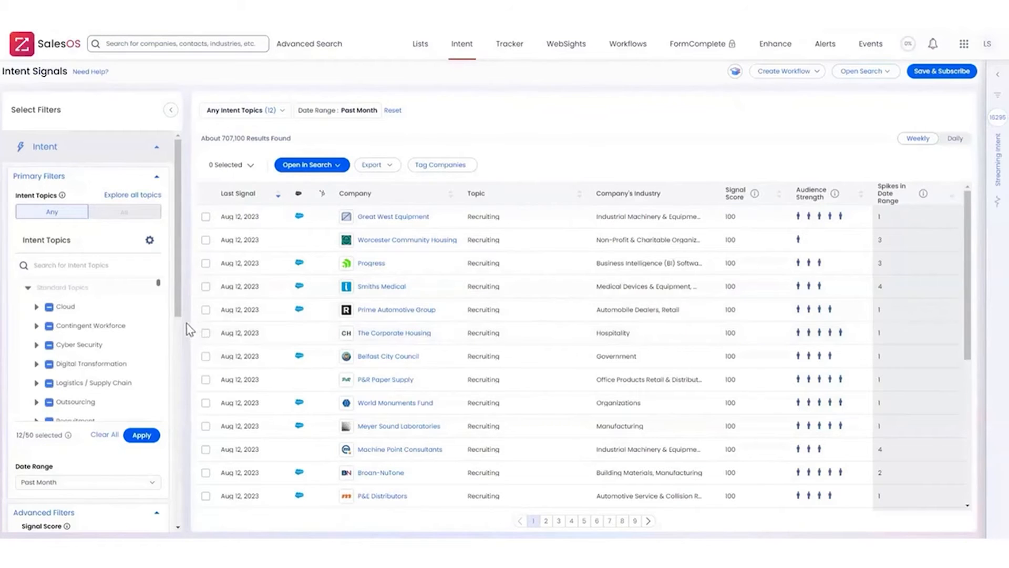
drag(179, 315, 180, 349)
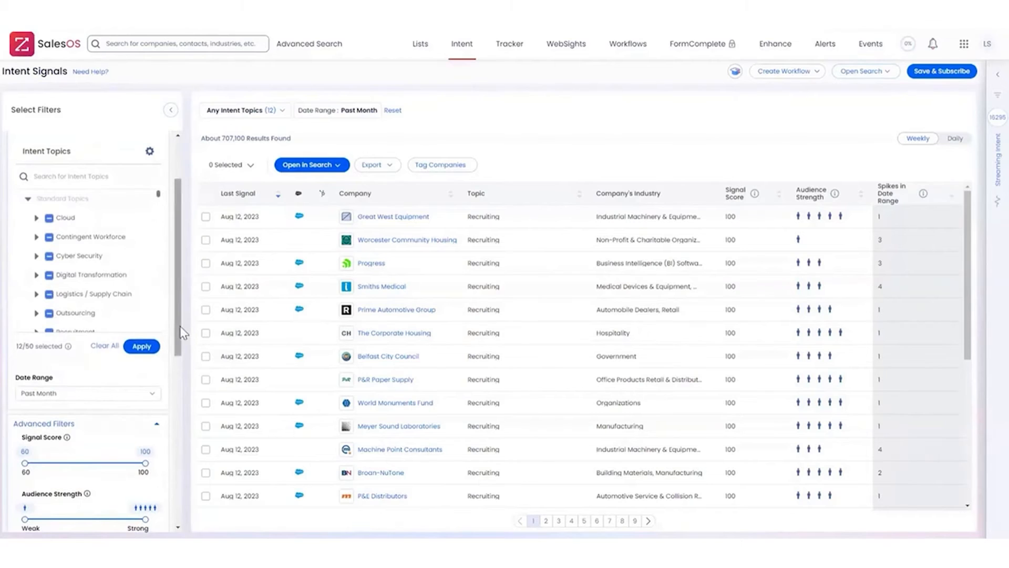
scroll(33, 400, down, 1)
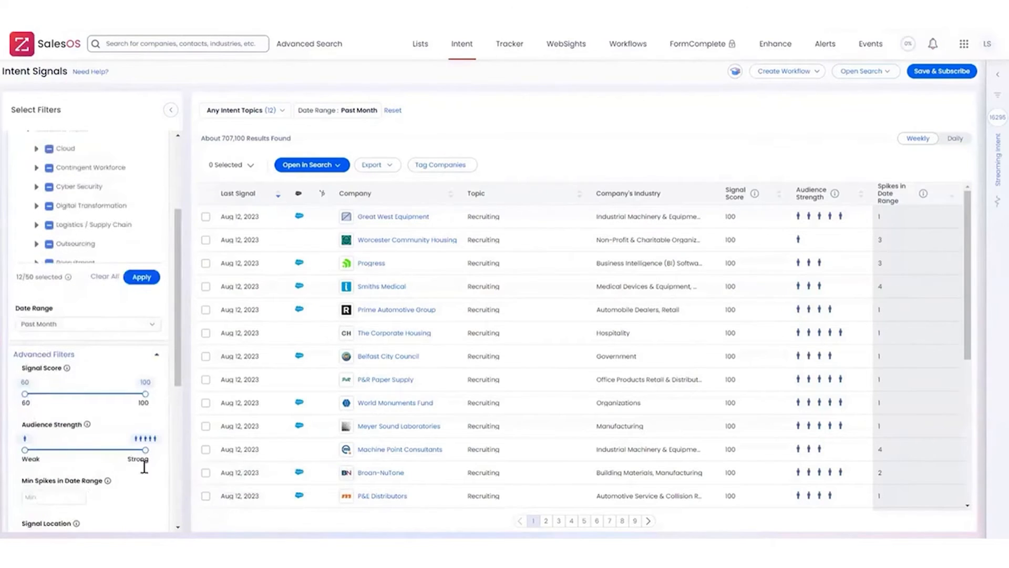
drag(179, 370, 181, 337)
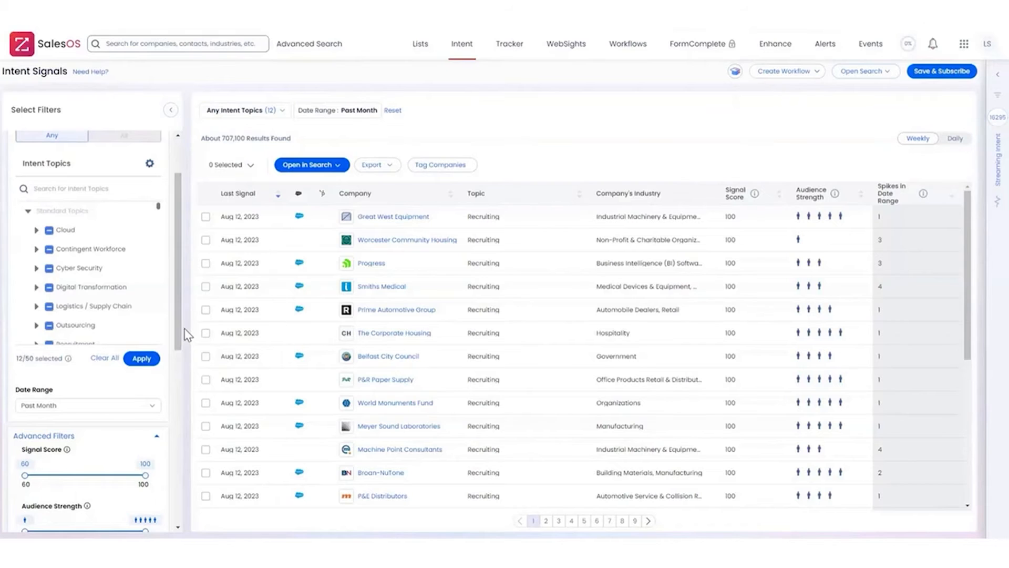
Replace the selected intent topics with Cloud Migration and Cloud Security from the Cloud category and apply them.
click(107, 359)
click(36, 230)
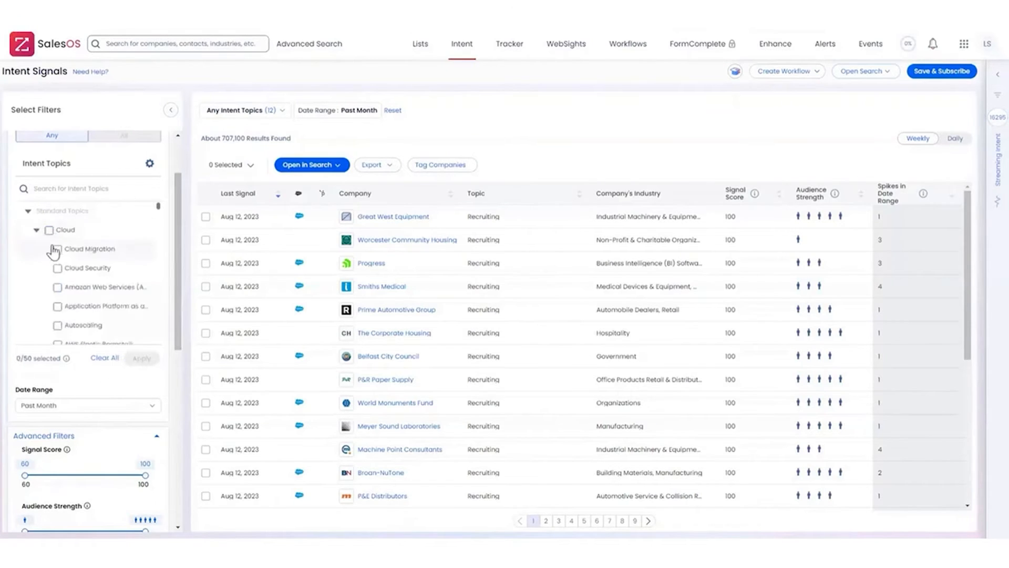
click(58, 249)
click(57, 268)
click(143, 358)
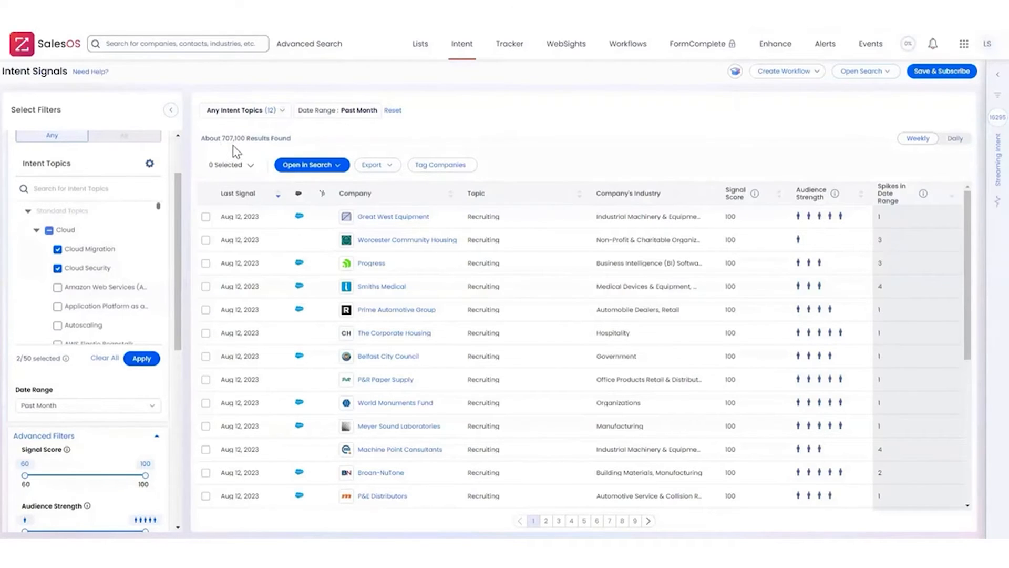
click(156, 361)
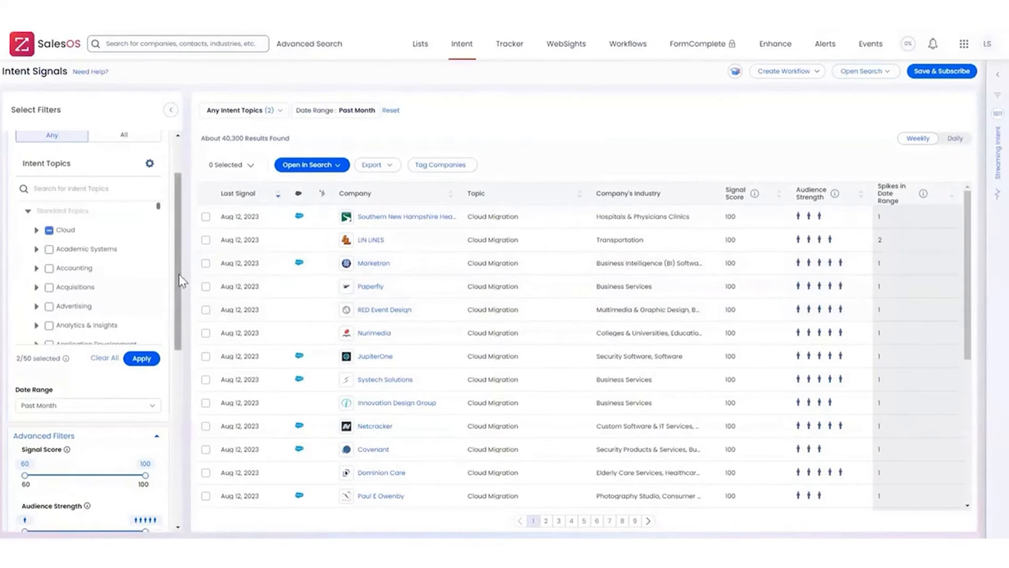
Review the Date Range filter and the advanced intent filters for signal score, audience strength, minimum spikes and signal location.
scroll(179, 274, down, 3)
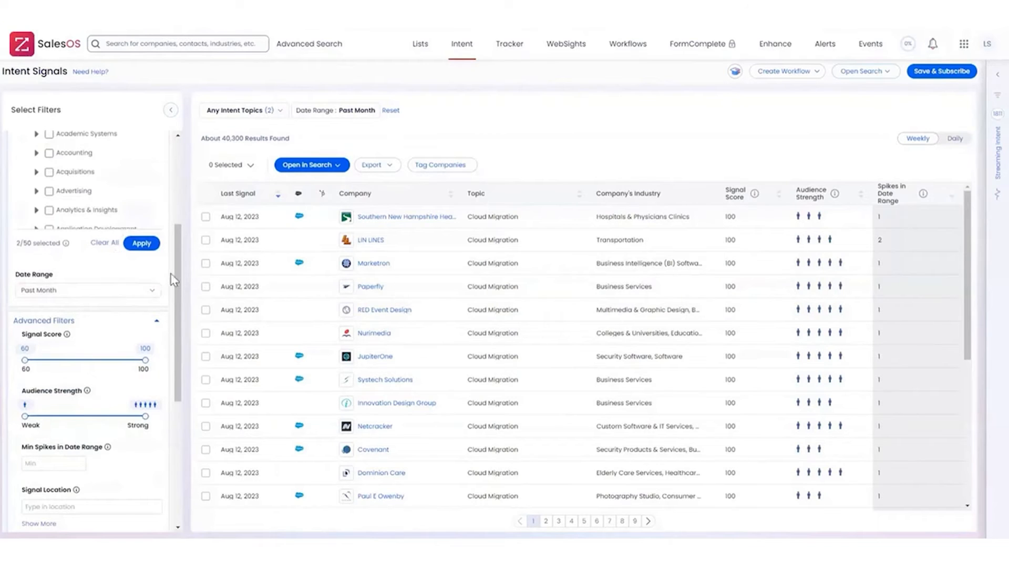
scroll(145, 205, up, 3)
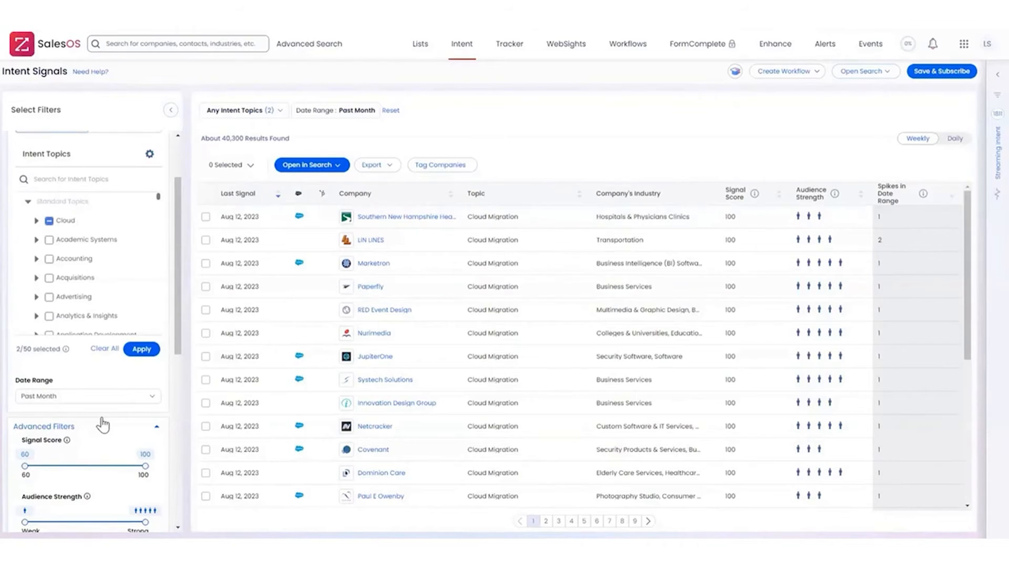
scroll(175, 351, down, 2)
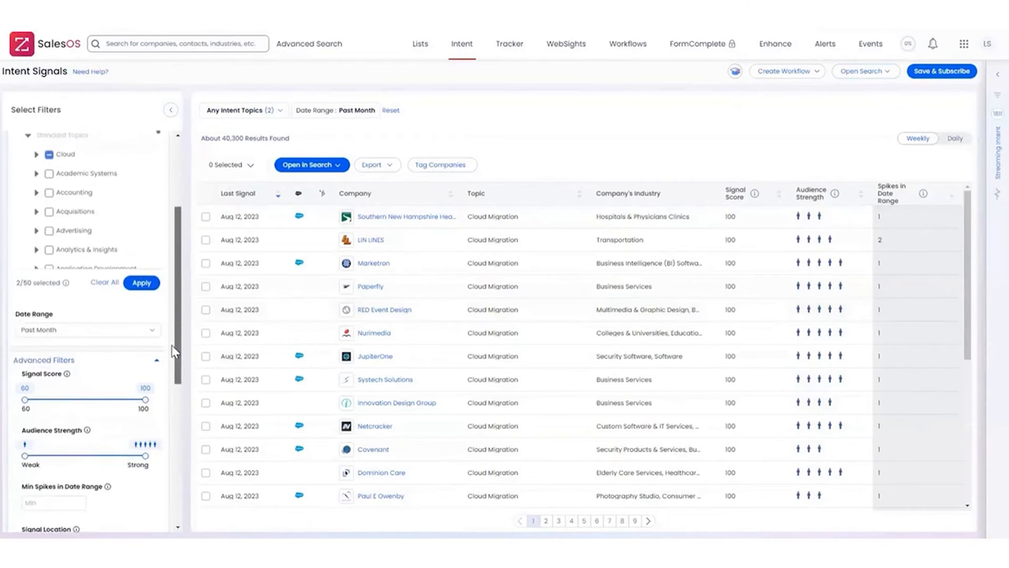
scroll(175, 351, up, 1)
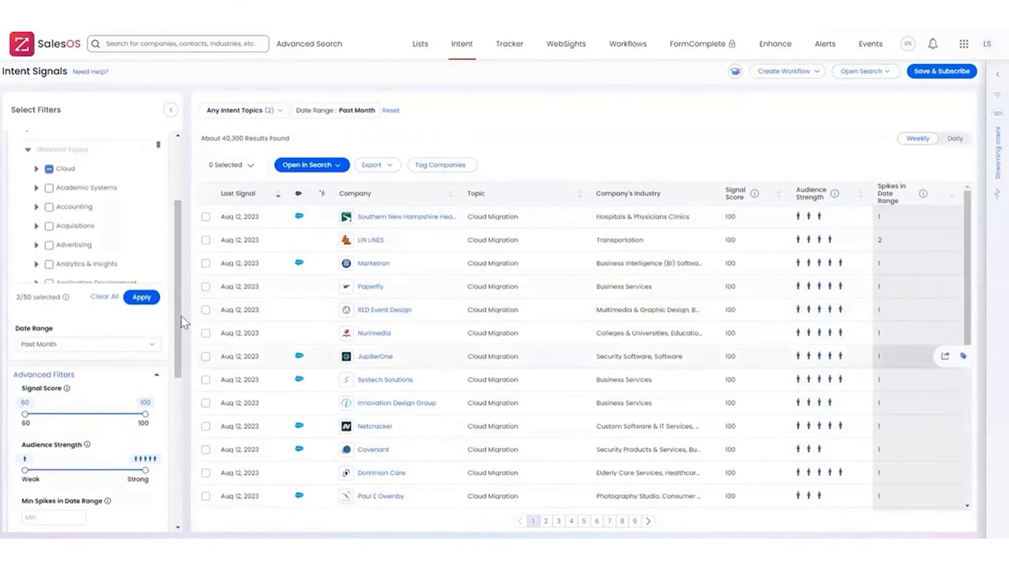
Examine the Intent Signals filter categories from intent topics down to Tags, including the Company subfilters such as Industry, Headcount and Financials.
scroll(140, 304, up, 3)
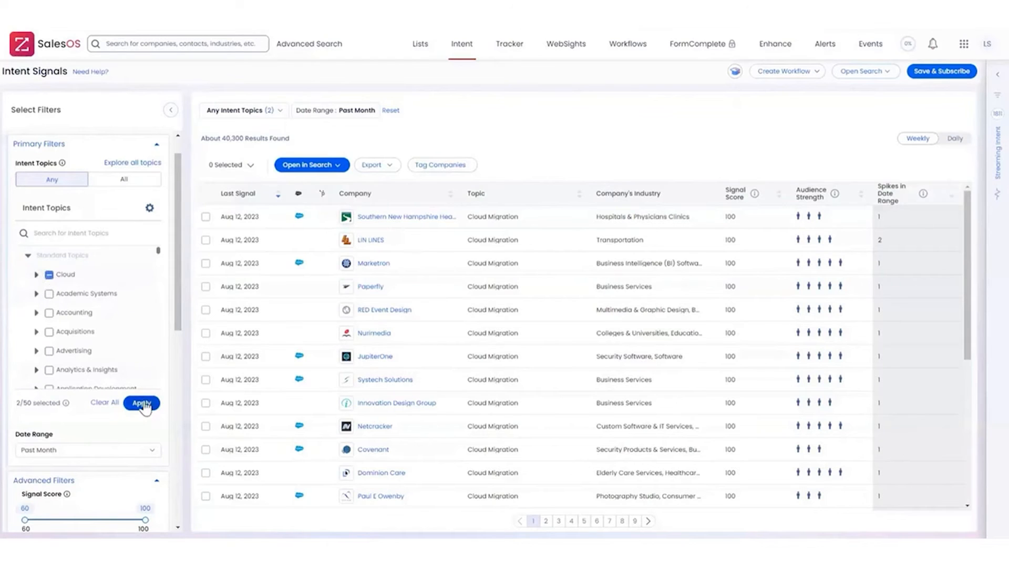
scroll(175, 418, down, 3)
scroll(175, 418, down, 3)
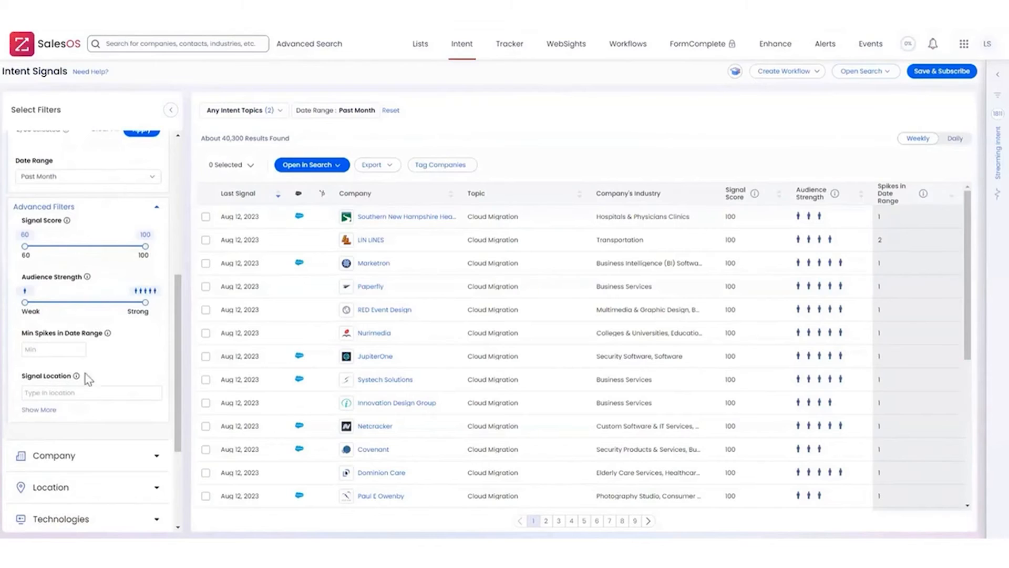
scroll(145, 331, down, 3)
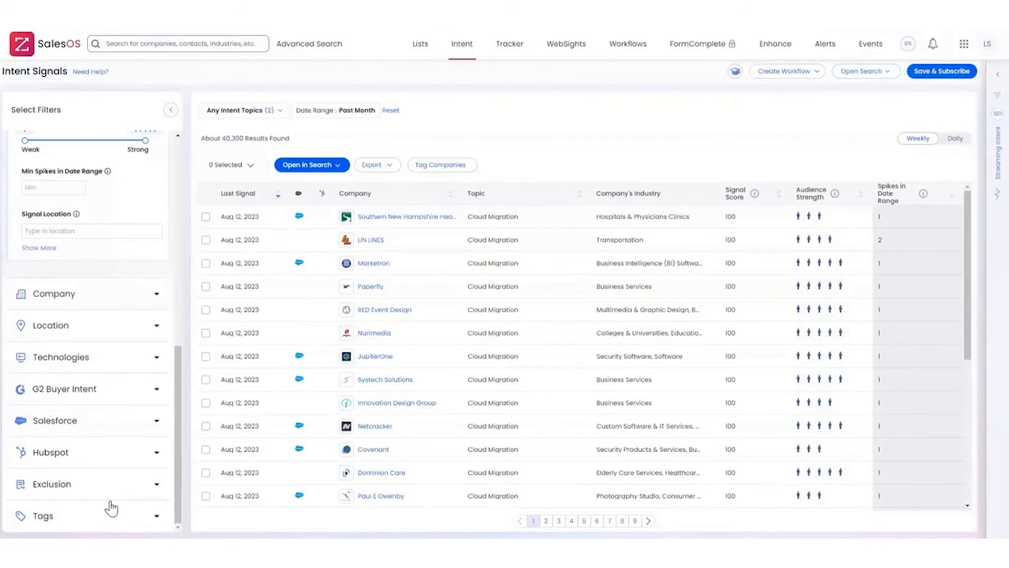
scroll(112, 476, up, 1)
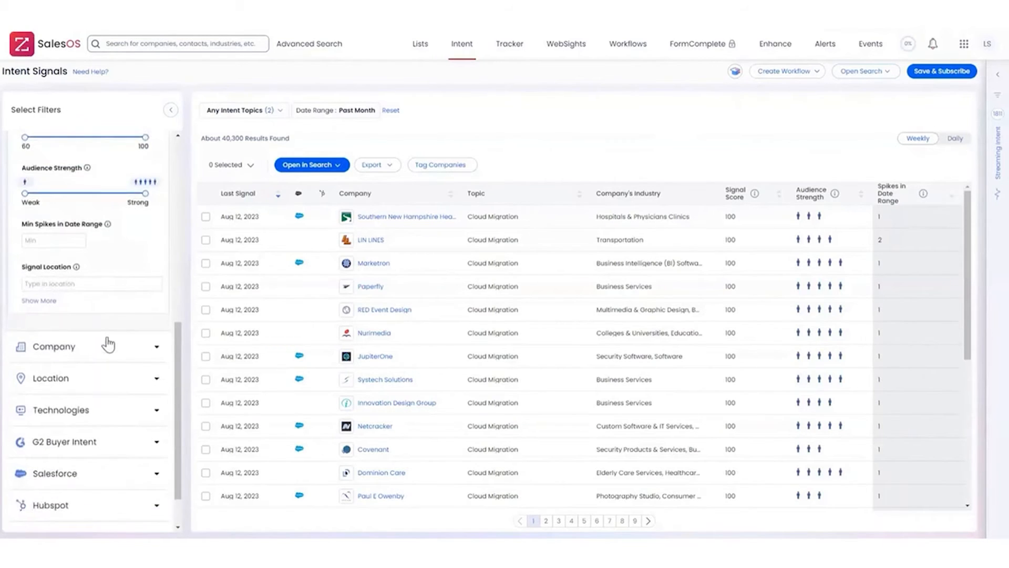
click(127, 361)
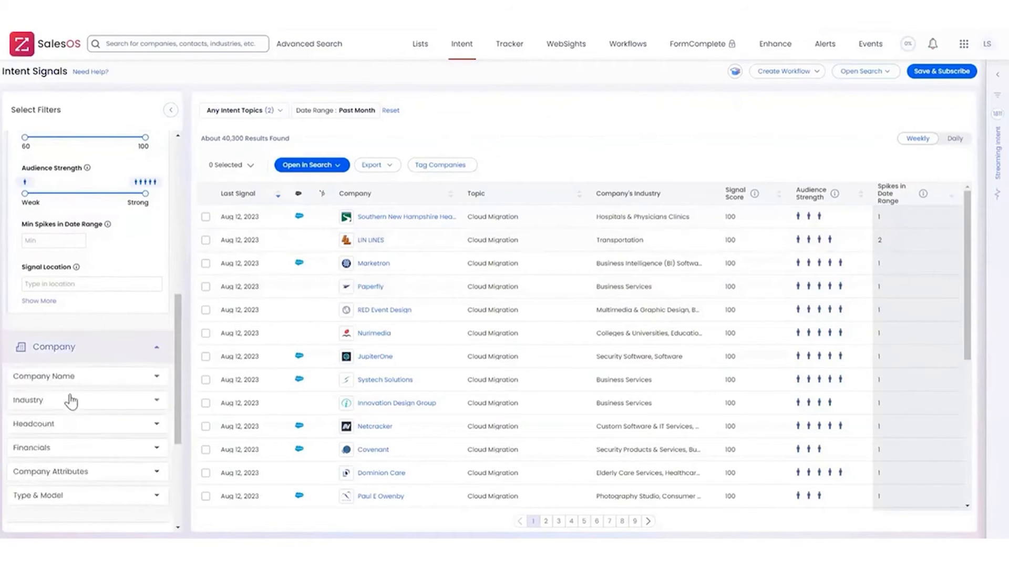
click(102, 360)
scroll(125, 379, up, 3)
scroll(126, 380, up, 2)
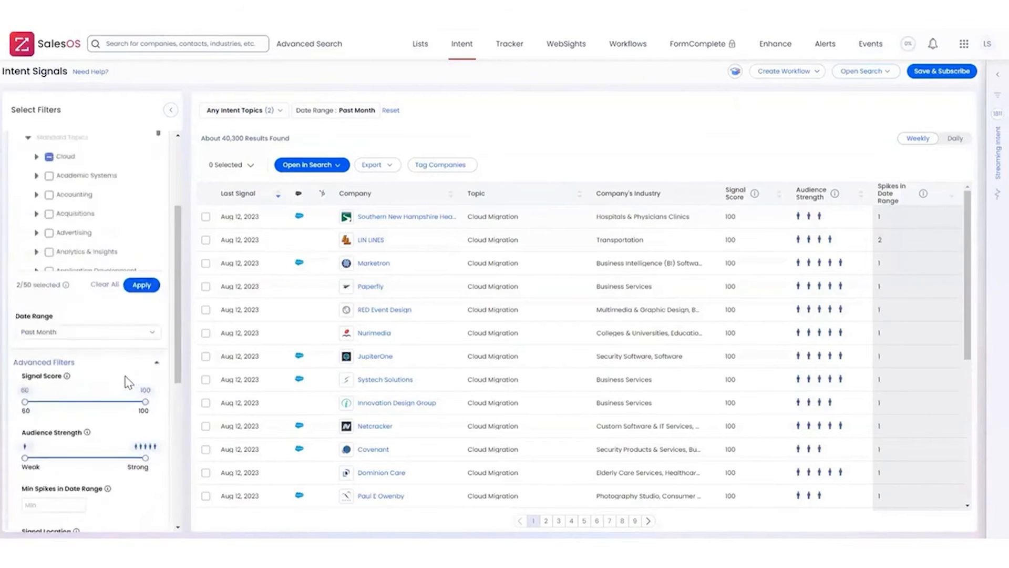
scroll(126, 380, down, 2)
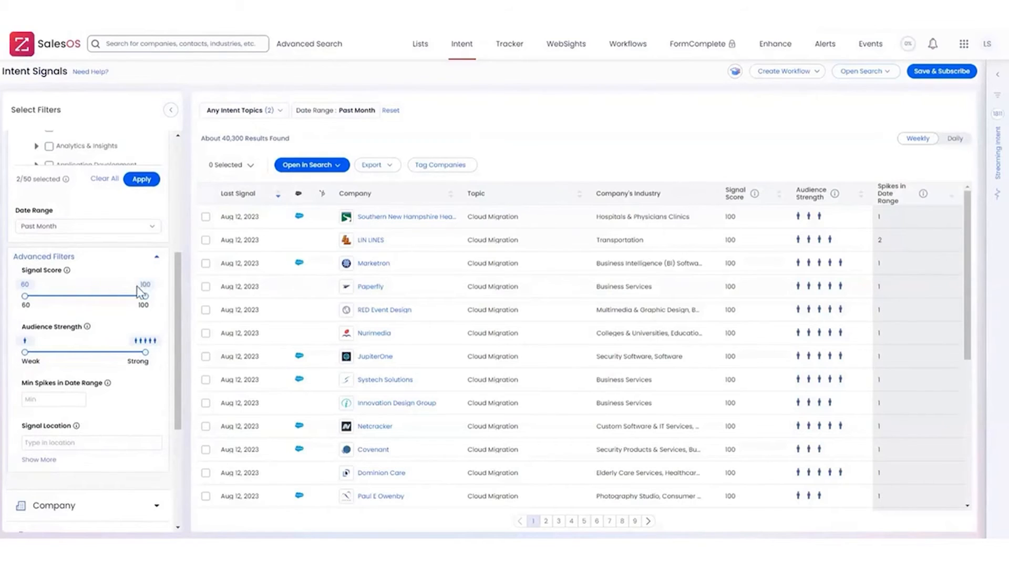
Review the intent help topics, the explanations of the advanced intent filters and the available Date Range options.
click(735, 72)
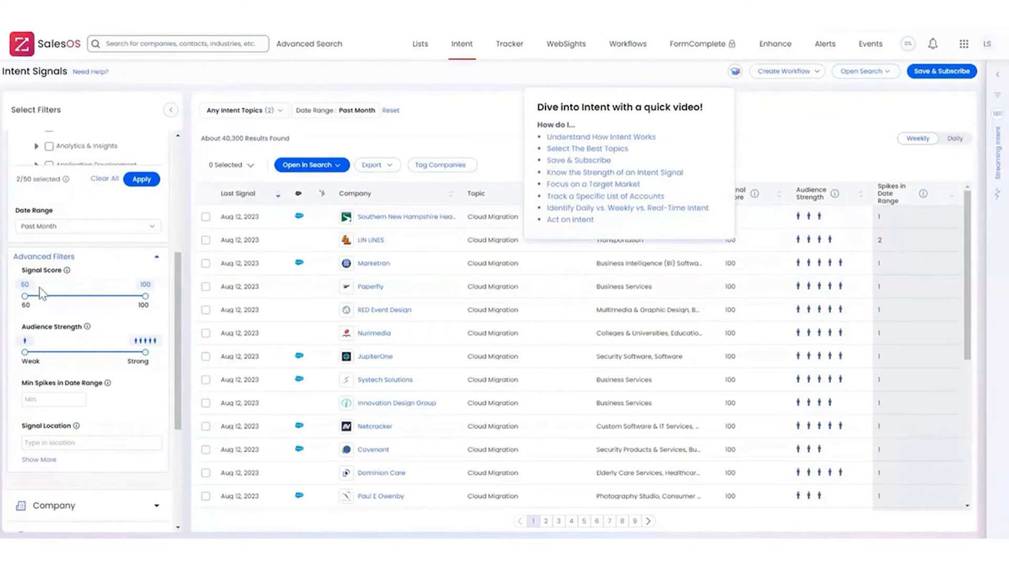
mouse_move(67, 272)
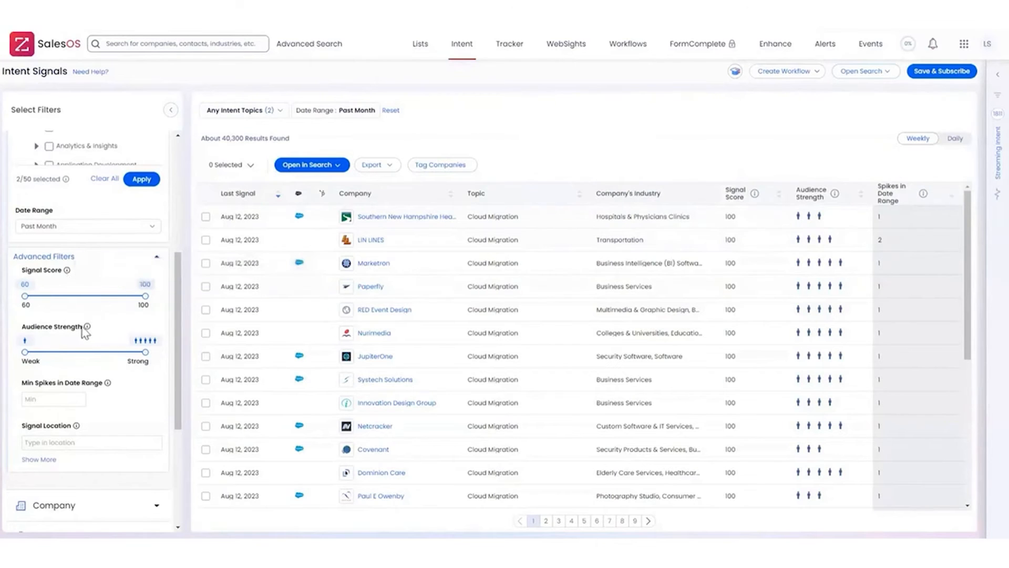
mouse_move(106, 387)
click(70, 227)
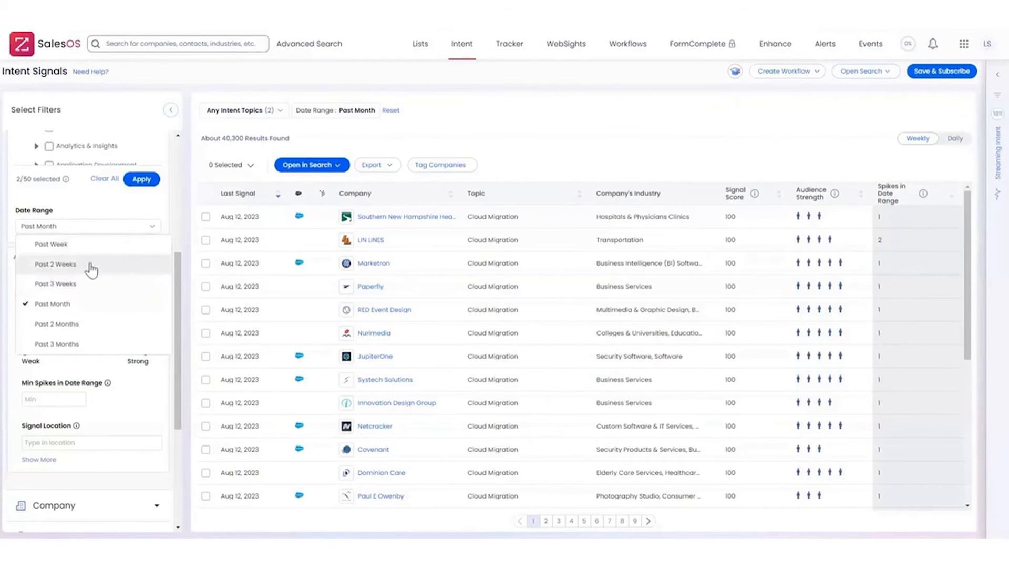
click(82, 225)
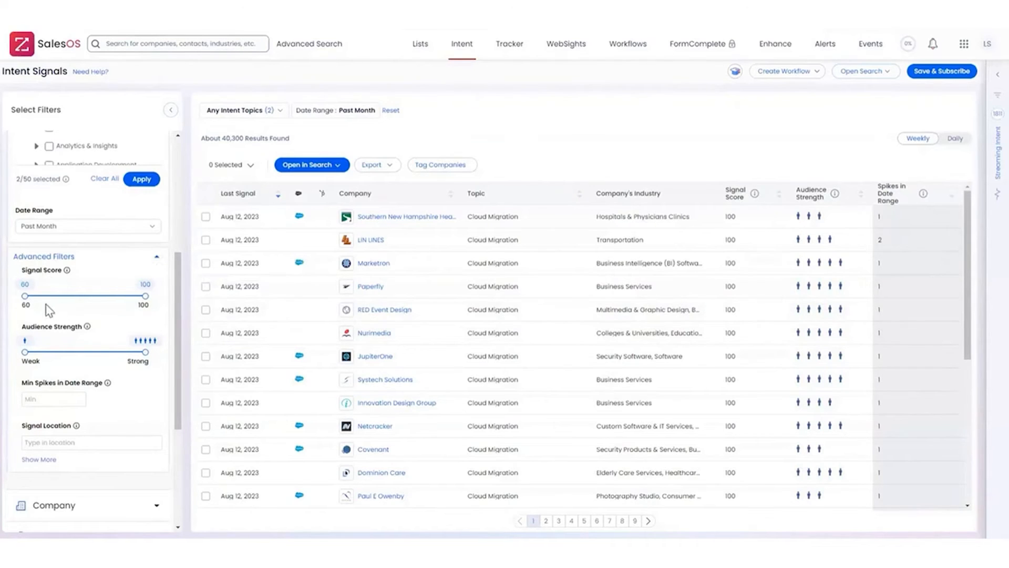
Limit the intent results to a signal score of 68–100 and an audience strength of three to five.
drag(24, 295, 51, 296)
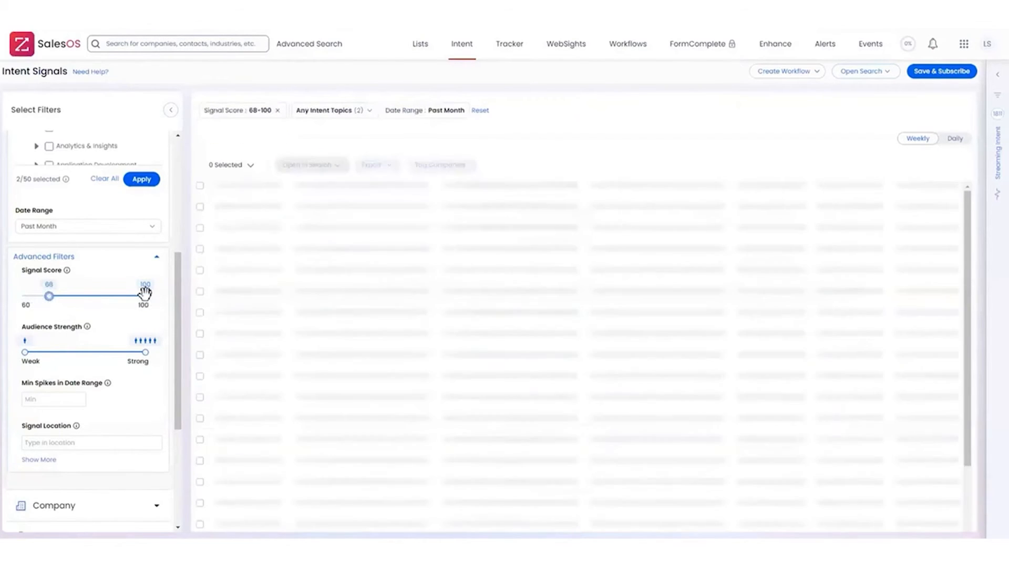
drag(127, 296, 120, 295)
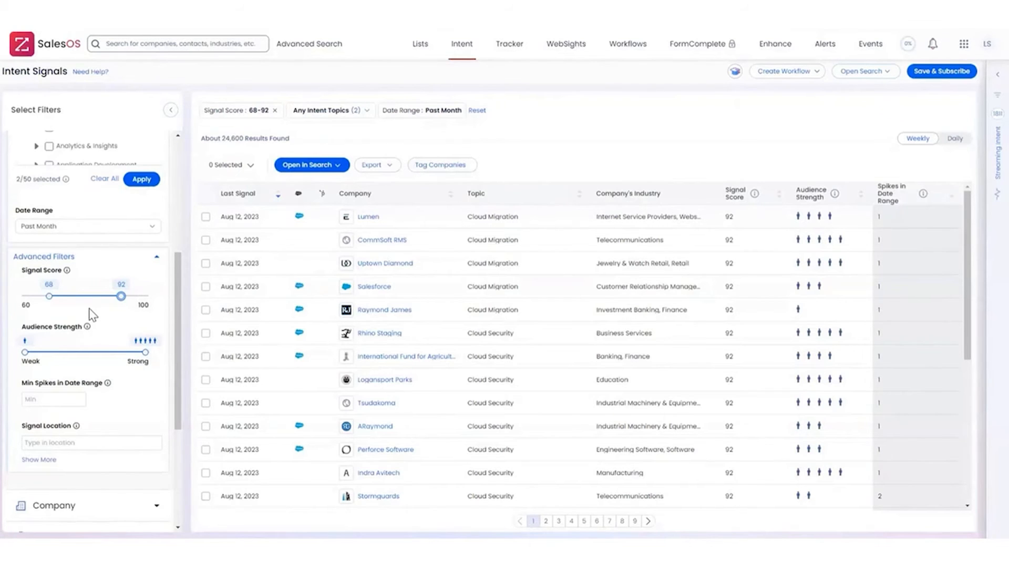
drag(121, 296, 151, 314)
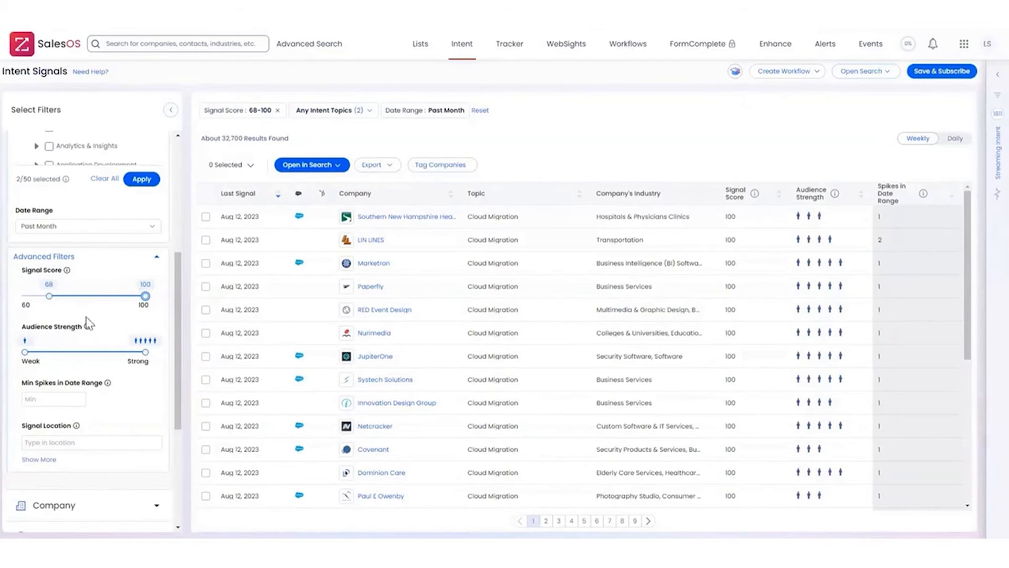
scroll(139, 329, down, 1)
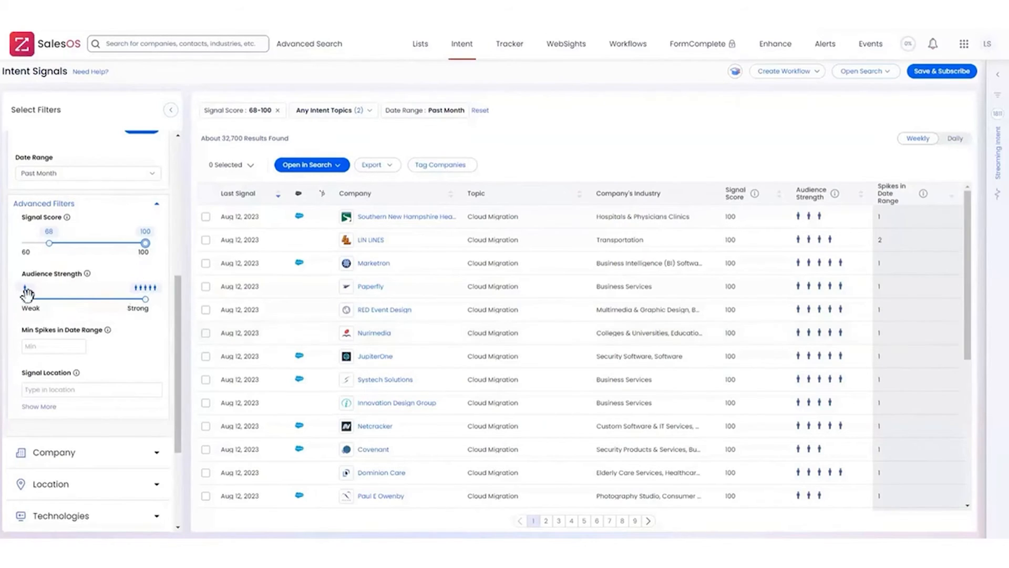
drag(26, 295, 88, 300)
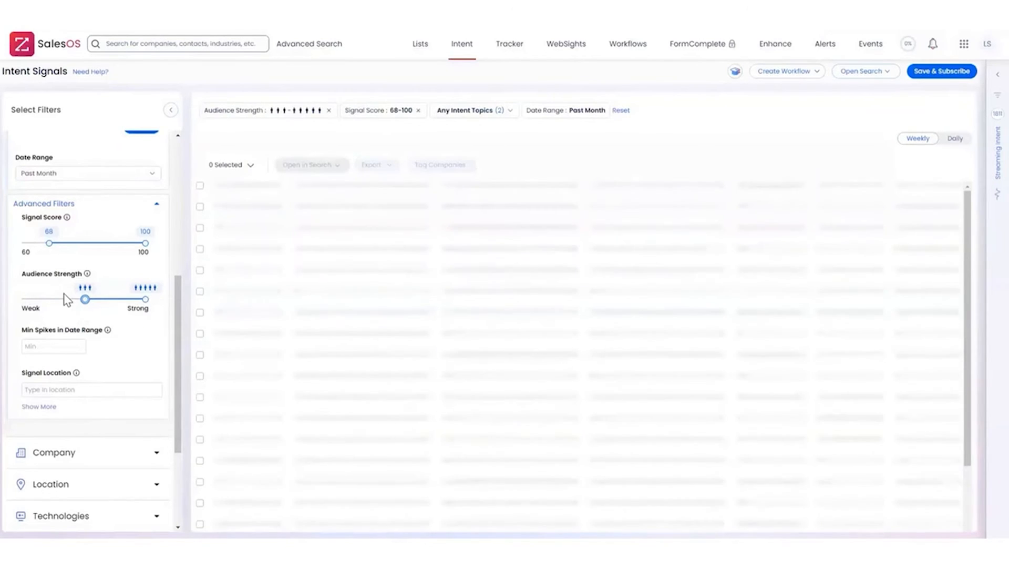
Try to require a minimum of 3 spikes in the date range.
click(50, 347)
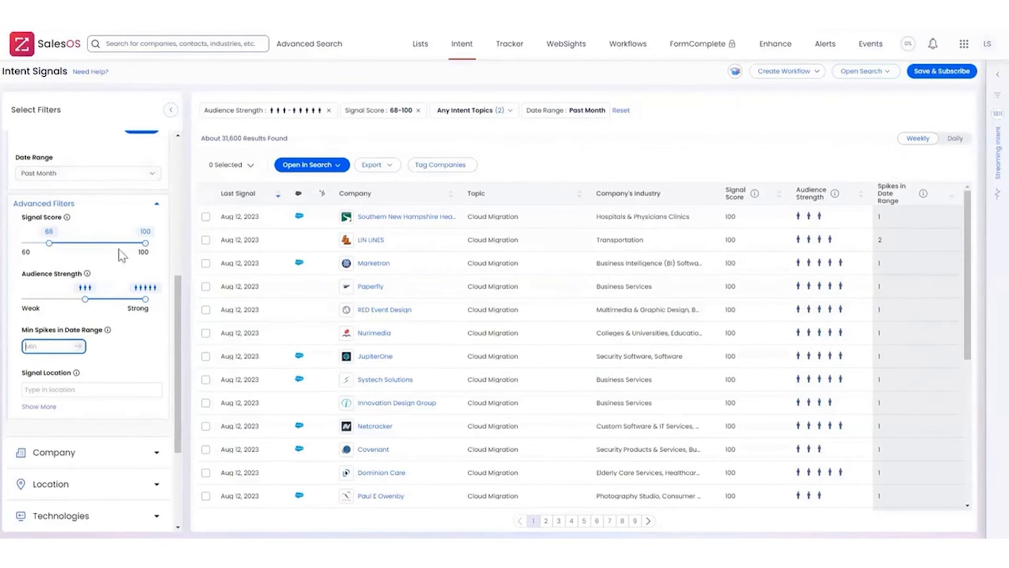
text(3)
key(Return)
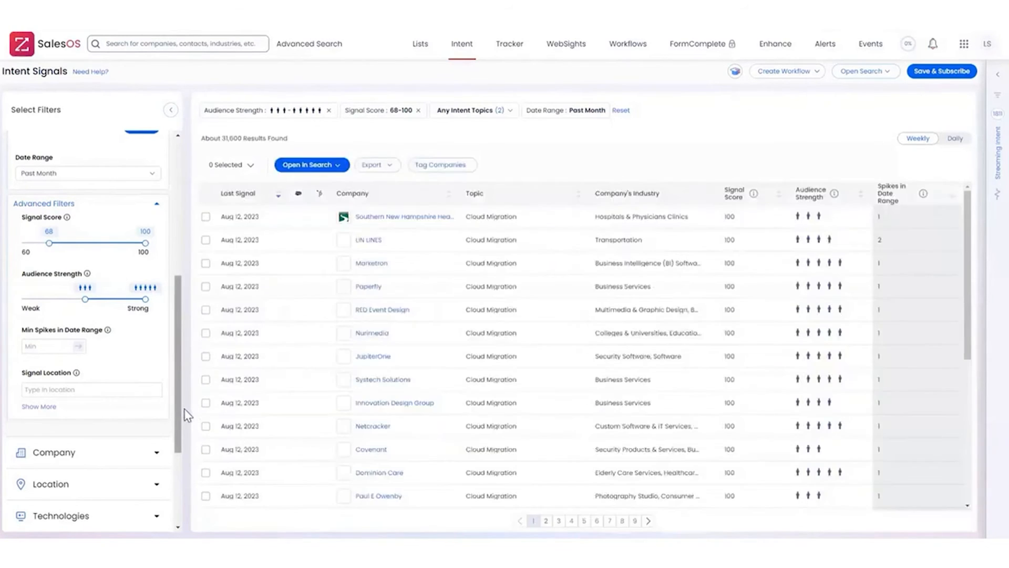
Restrict the signal location to Colorado from the list of US states.
scroll(183, 420, down, 2)
scroll(181, 434, down, 1)
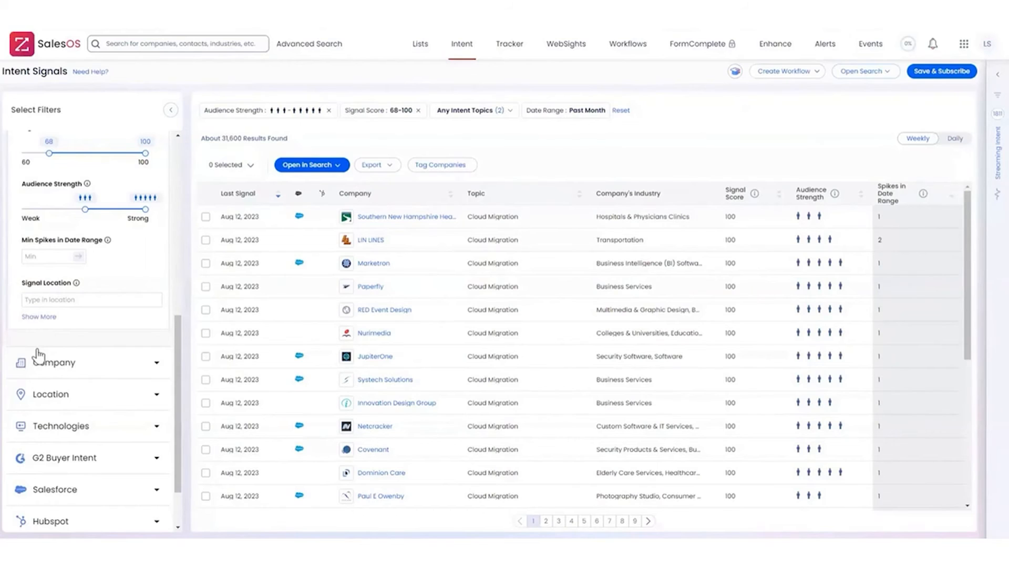
click(44, 317)
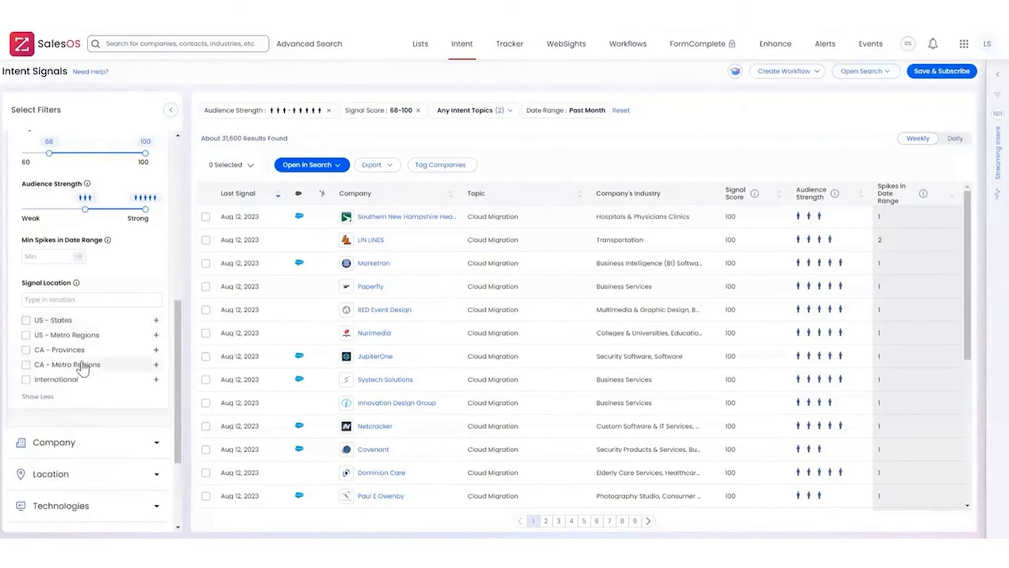
click(155, 321)
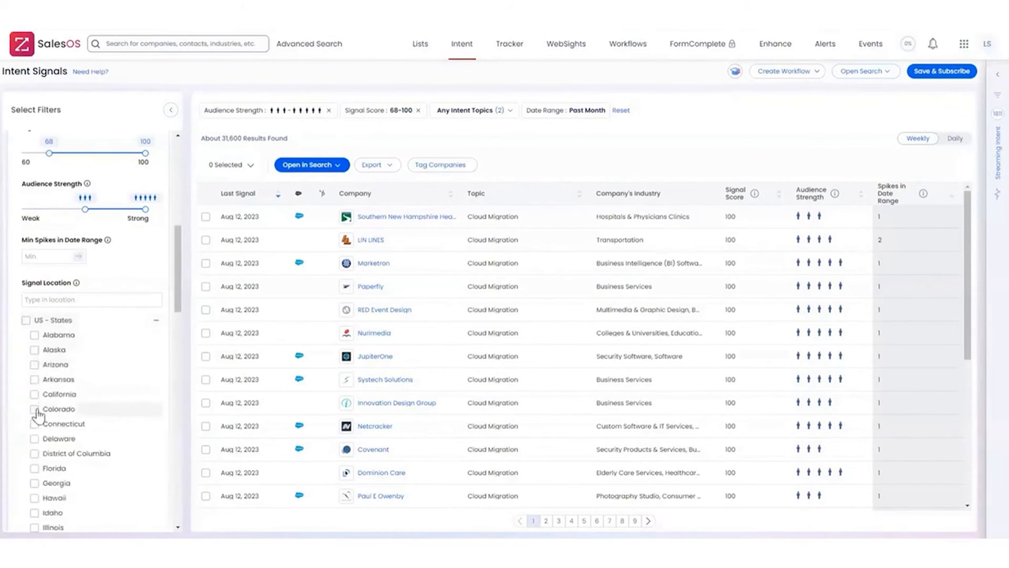
click(128, 403)
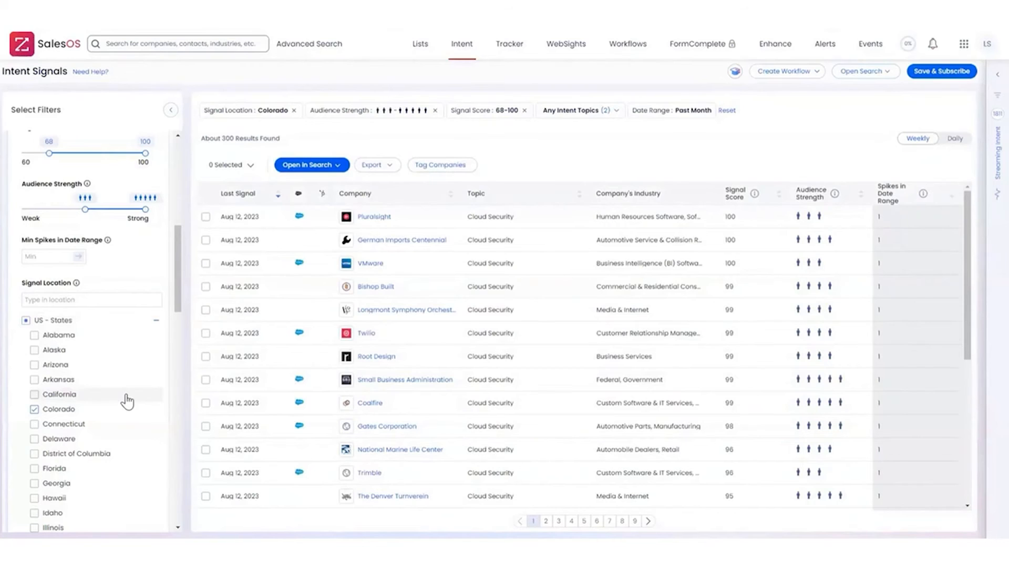
click(156, 320)
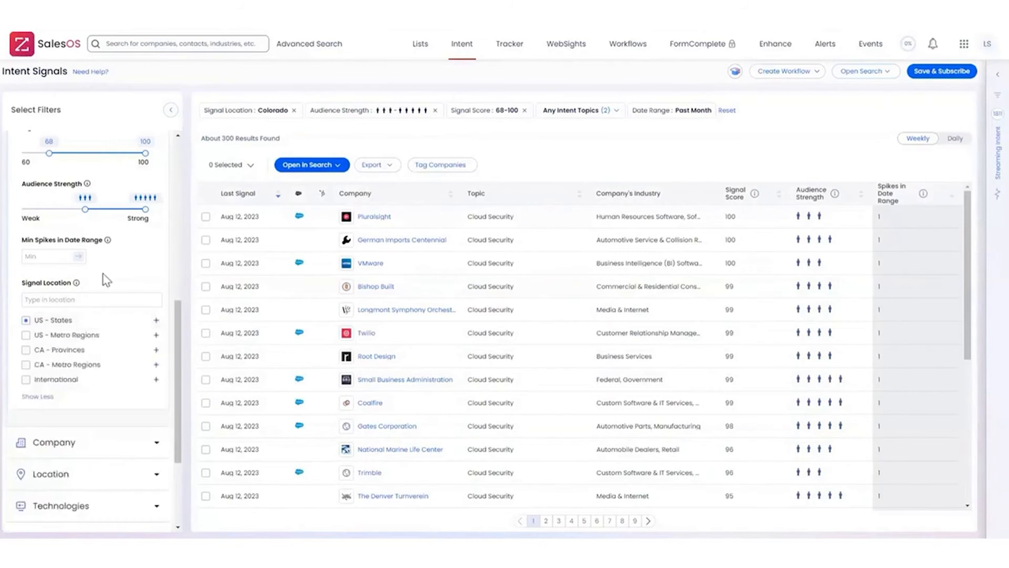
Look over the filtered Colorado intent results and open their companies in Advanced Search on the contacts list.
scroll(106, 279, up, 6)
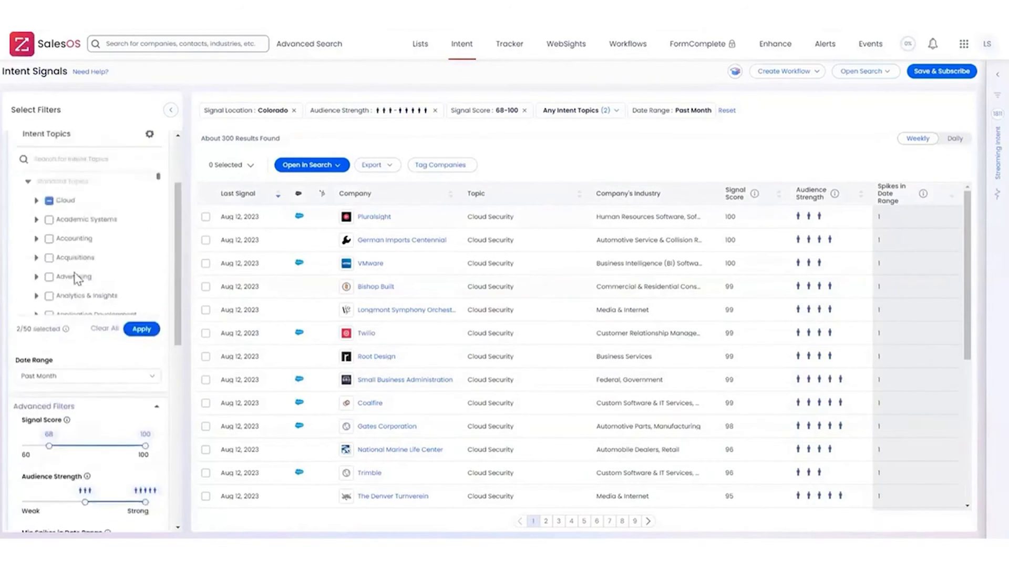
scroll(85, 284, up, 2)
scroll(101, 293, down, 3)
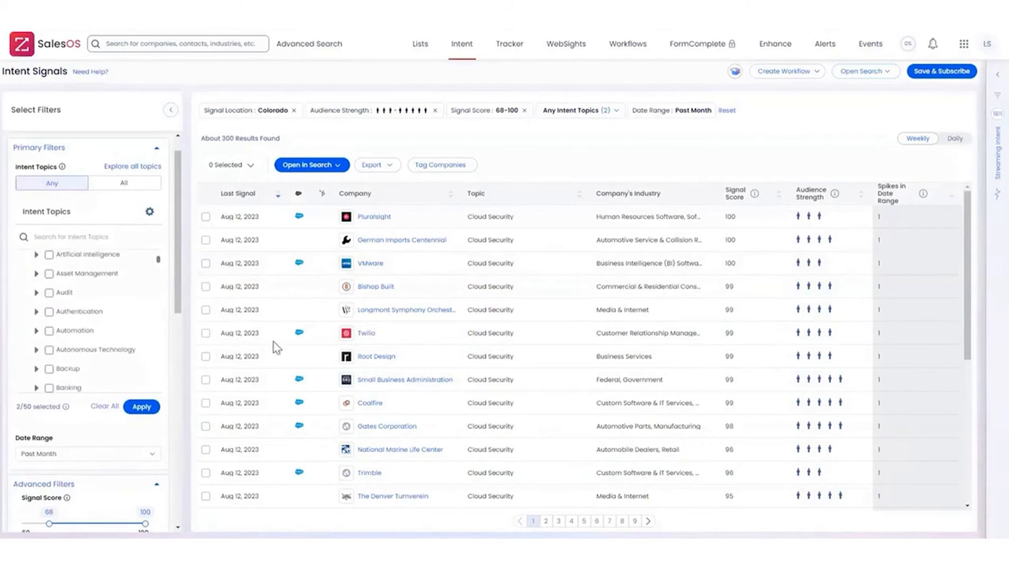
scroll(184, 286, down, 1)
scroll(87, 473, down, 3)
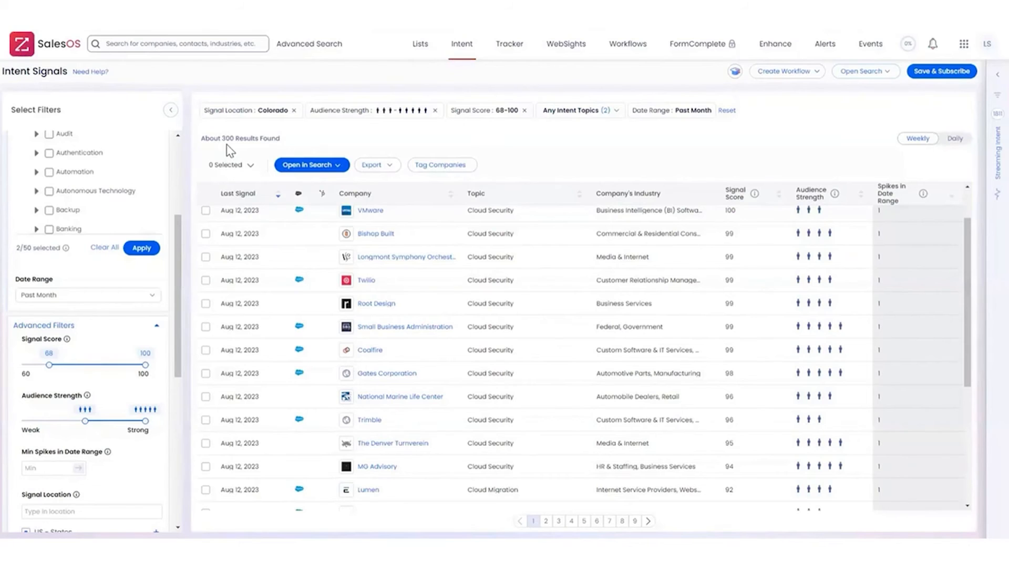
drag(178, 241, 179, 147)
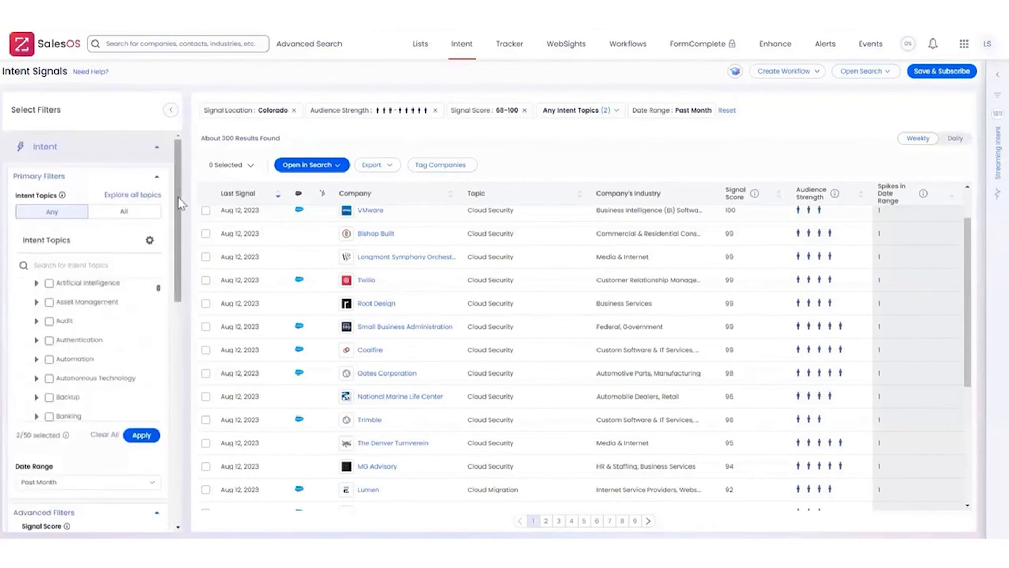
click(302, 168)
click(306, 191)
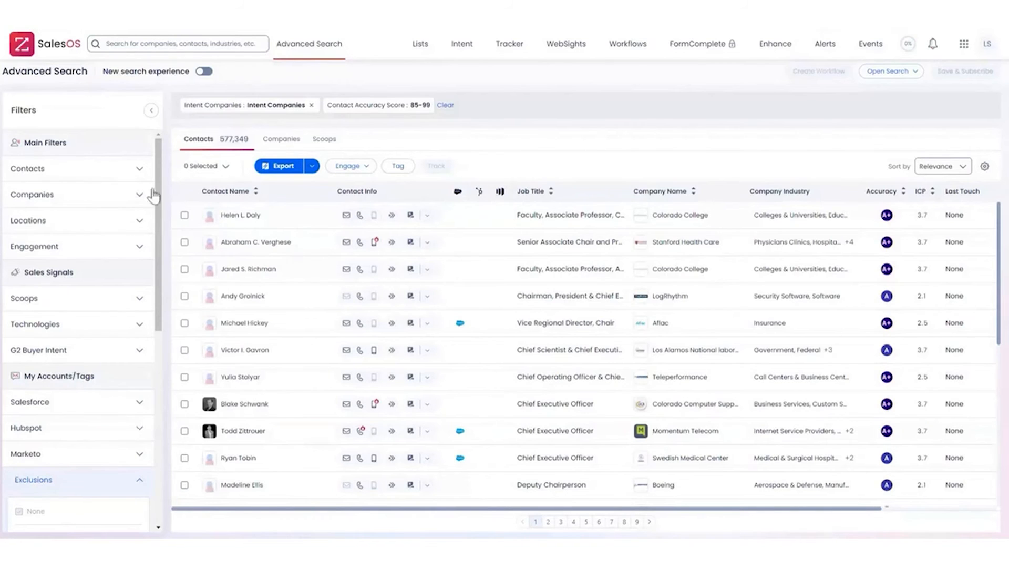
Restrict the contact results to buying committee members only.
click(112, 179)
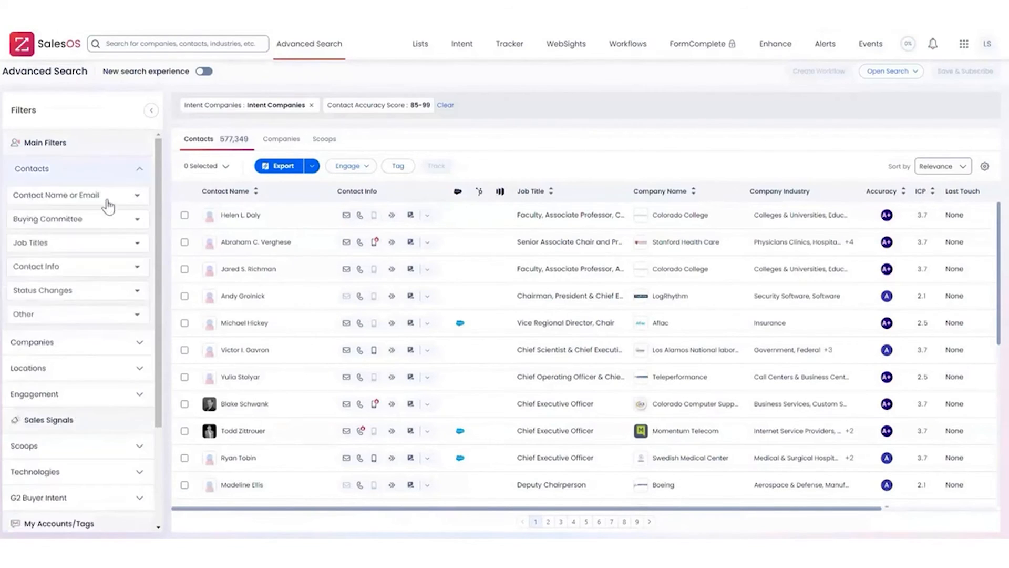
click(106, 219)
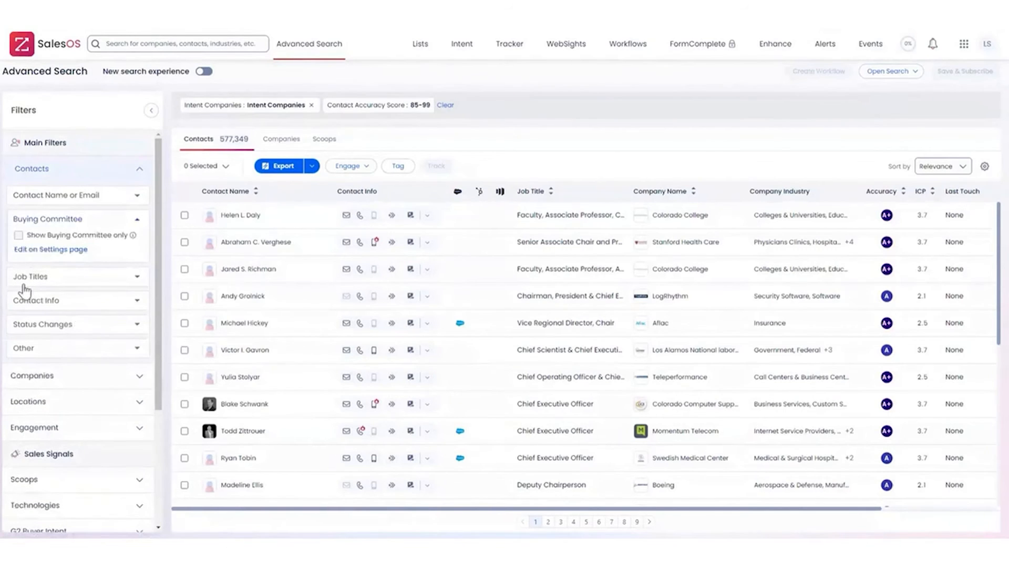
click(19, 235)
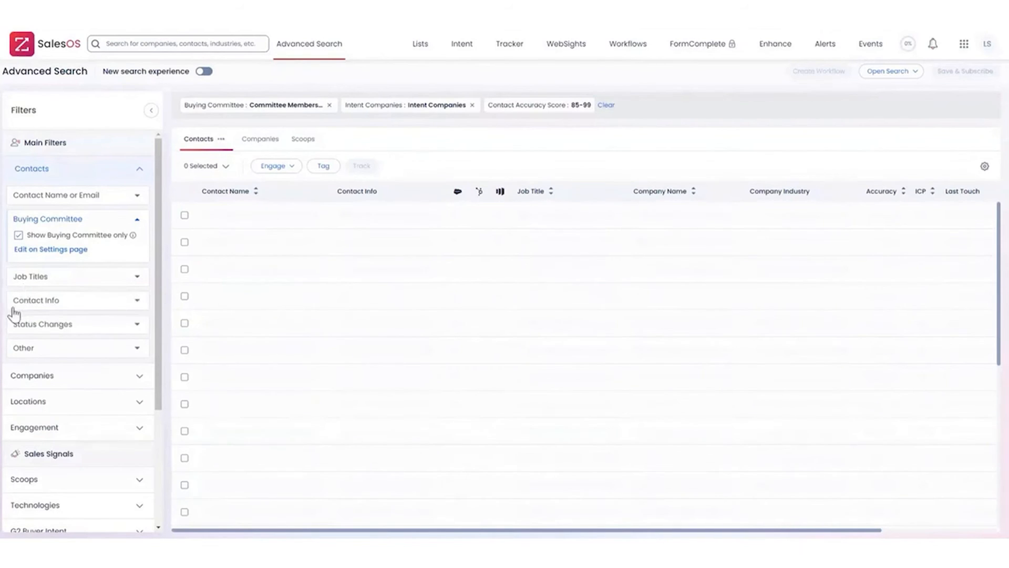
Require contacts to have both a direct phone and a business email in the Contact Info filter.
click(104, 310)
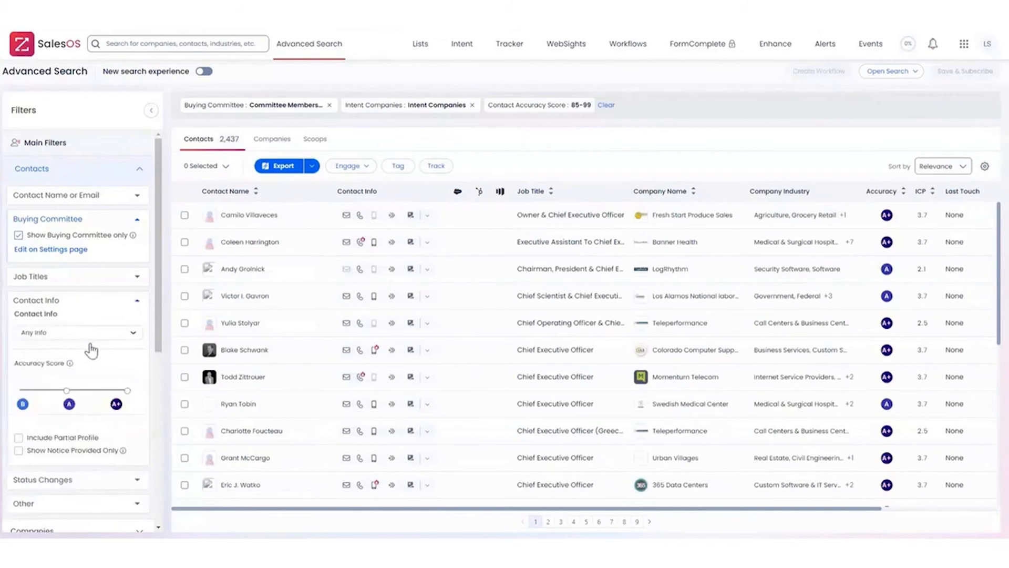
click(62, 338)
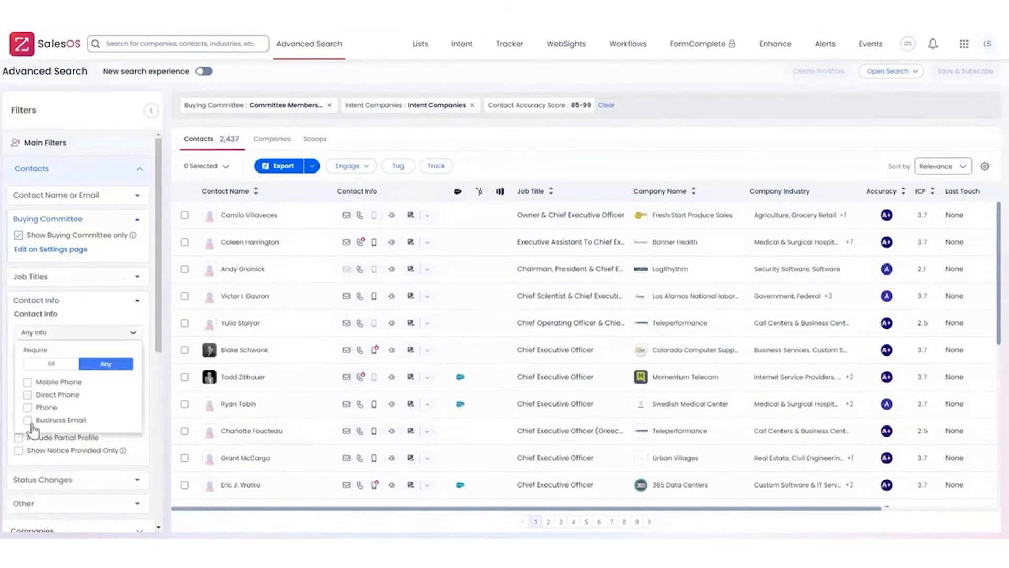
click(57, 418)
click(52, 395)
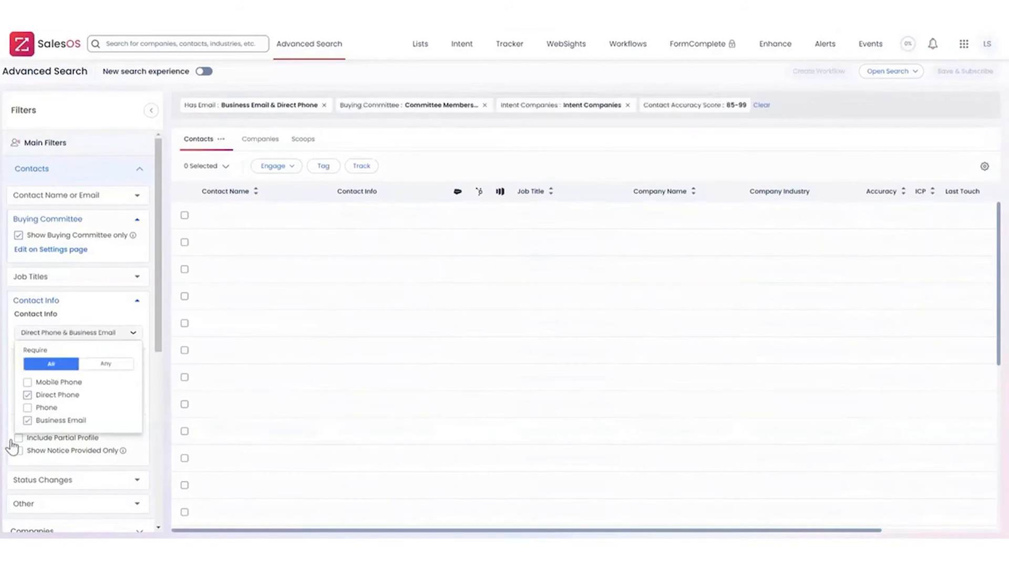
click(82, 308)
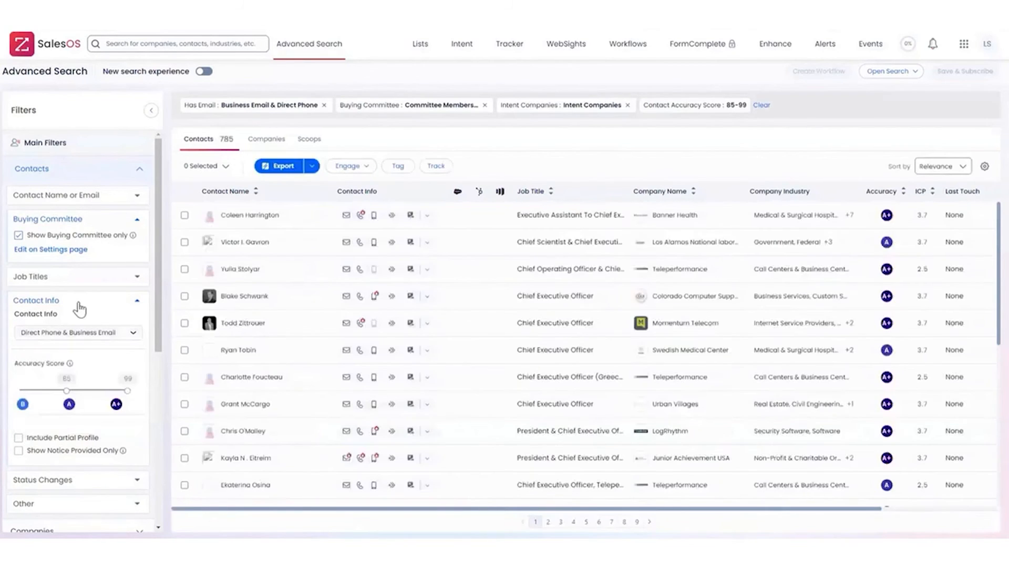
Restrict the contact results to Colorado from the US states in the location filters.
click(100, 218)
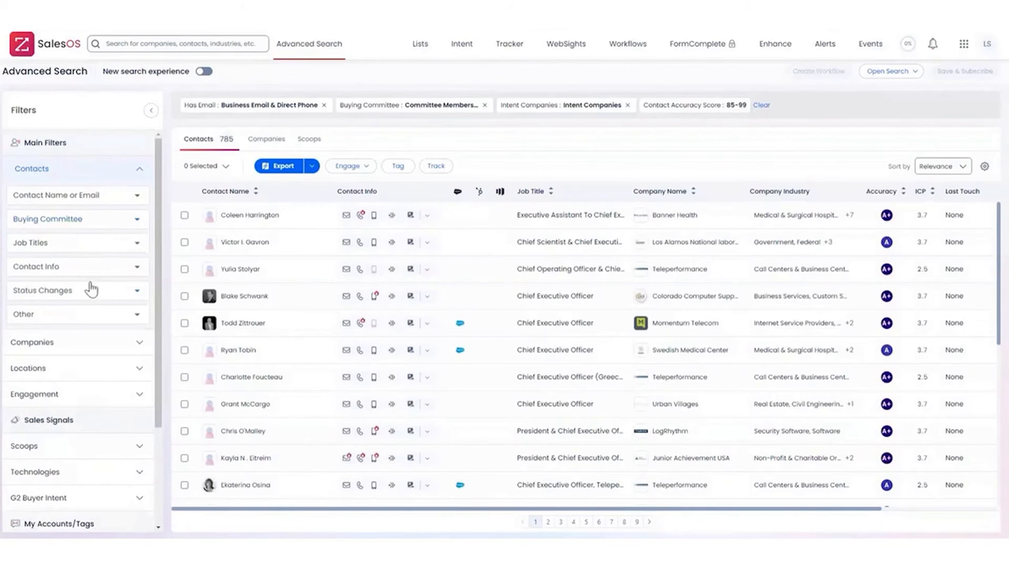
click(37, 343)
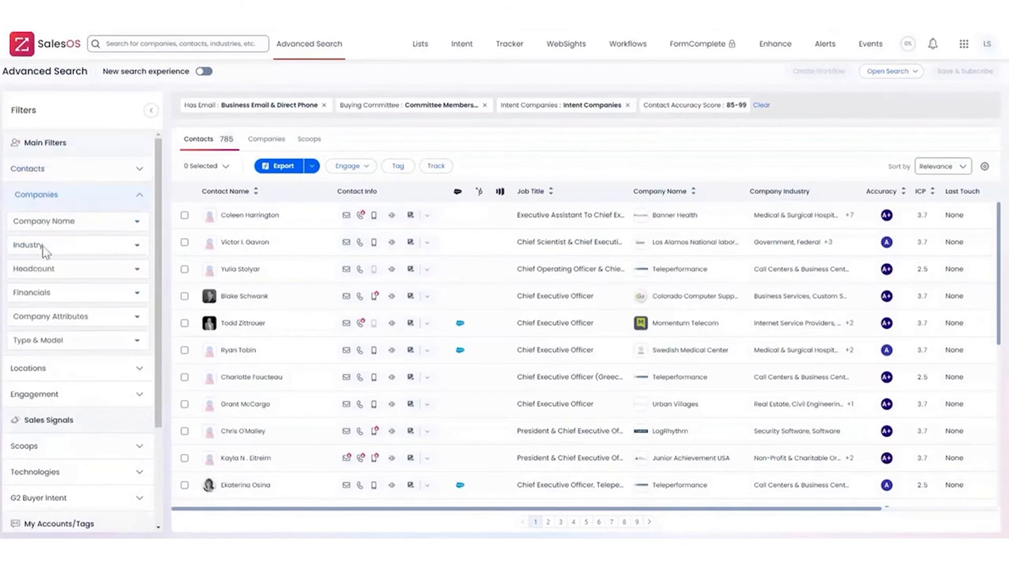
click(79, 199)
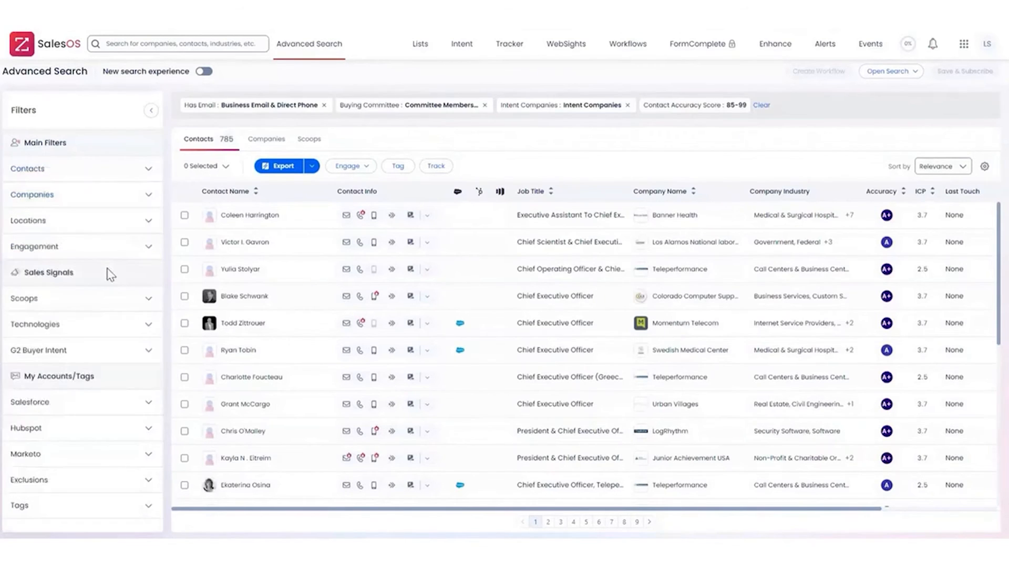
click(102, 232)
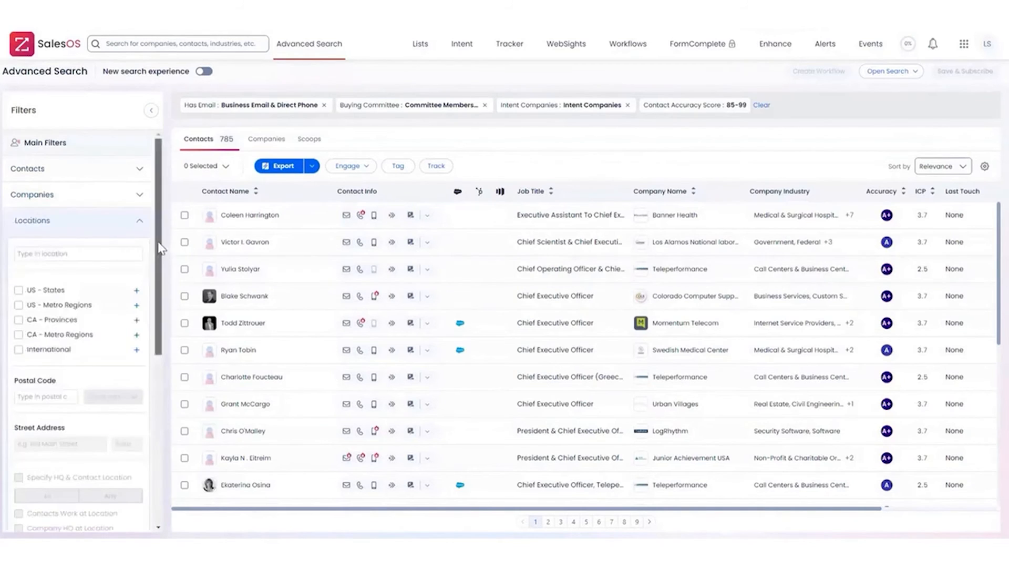
scroll(161, 258, down, 1)
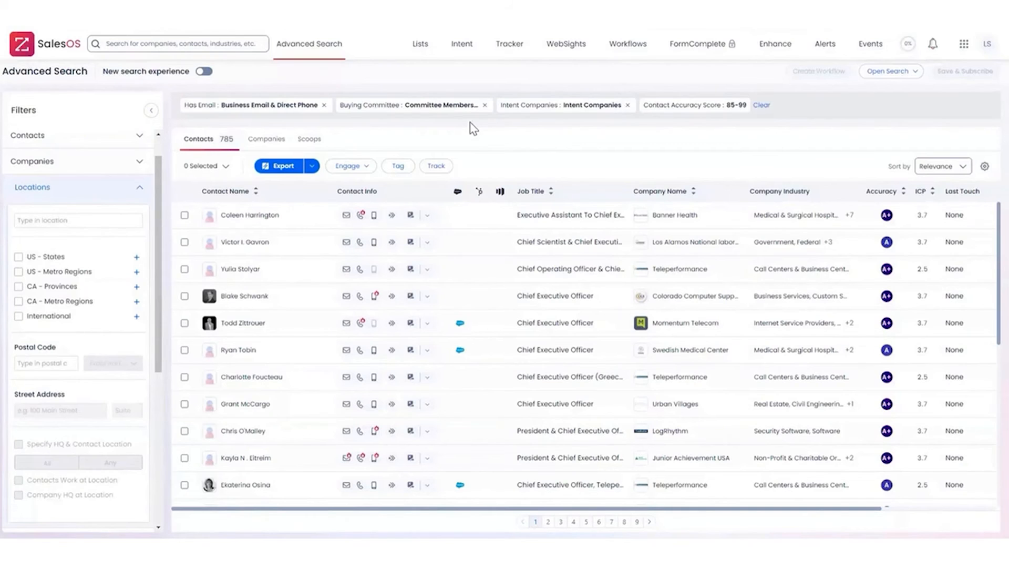
click(135, 258)
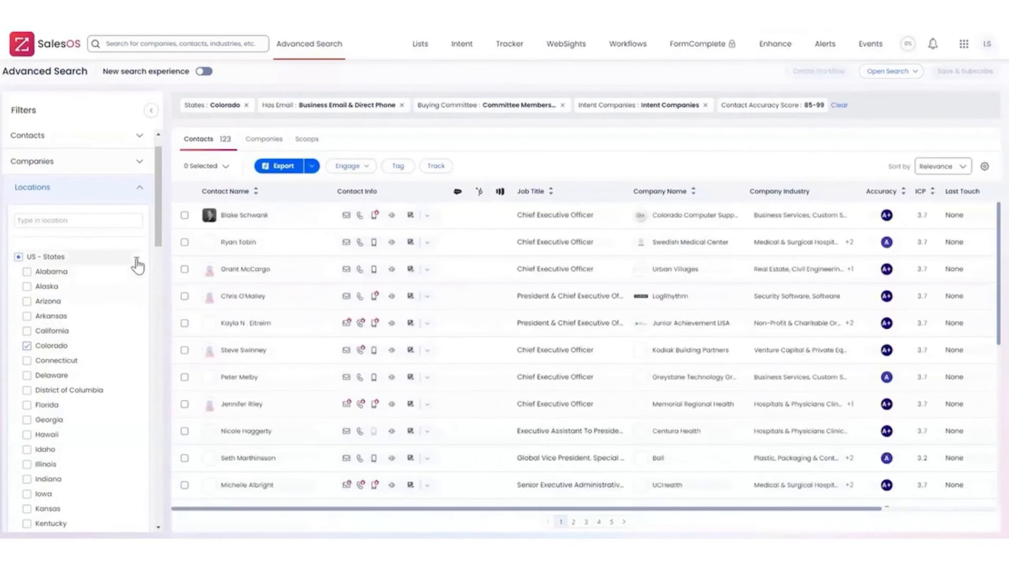
click(137, 260)
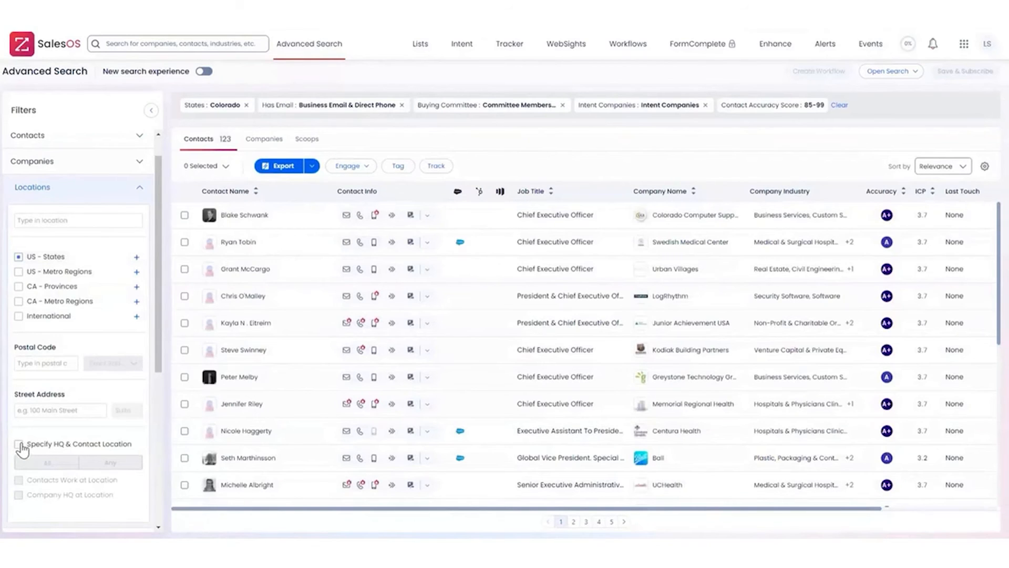
Specify the HQ and contact location so Colorado applies only to where contacts work, not to the company HQ.
click(20, 445)
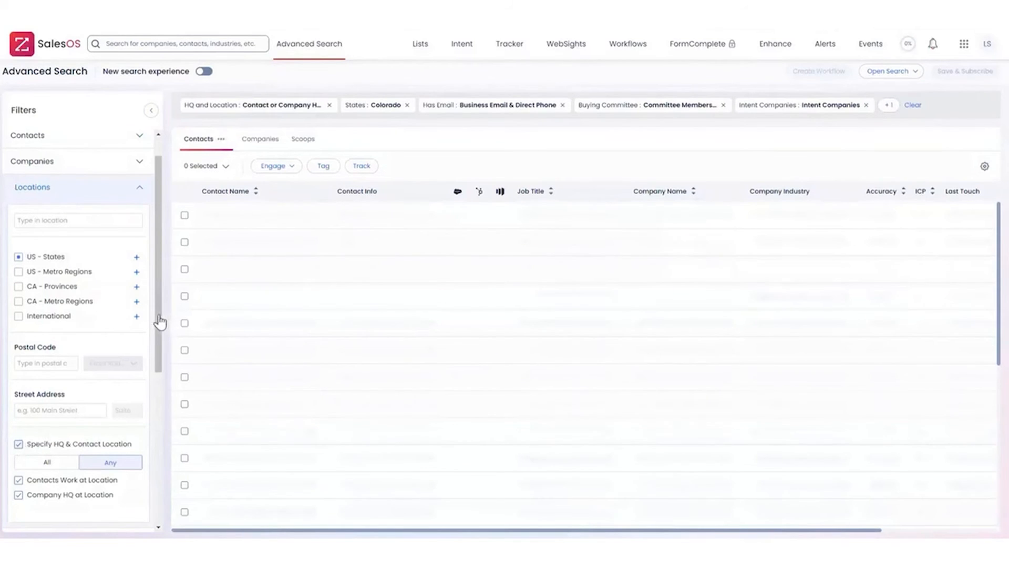
scroll(152, 349, down, 2)
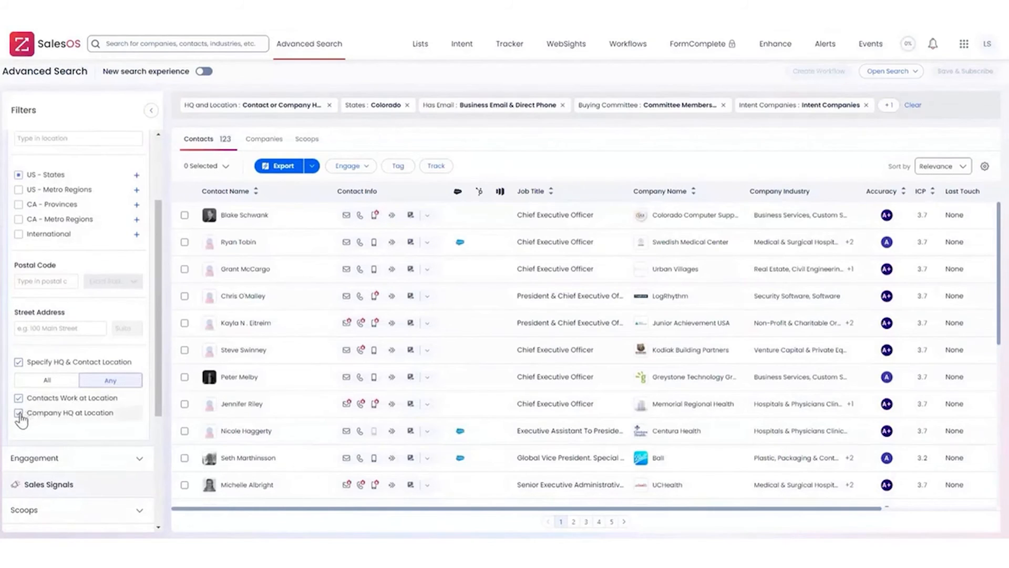
click(19, 413)
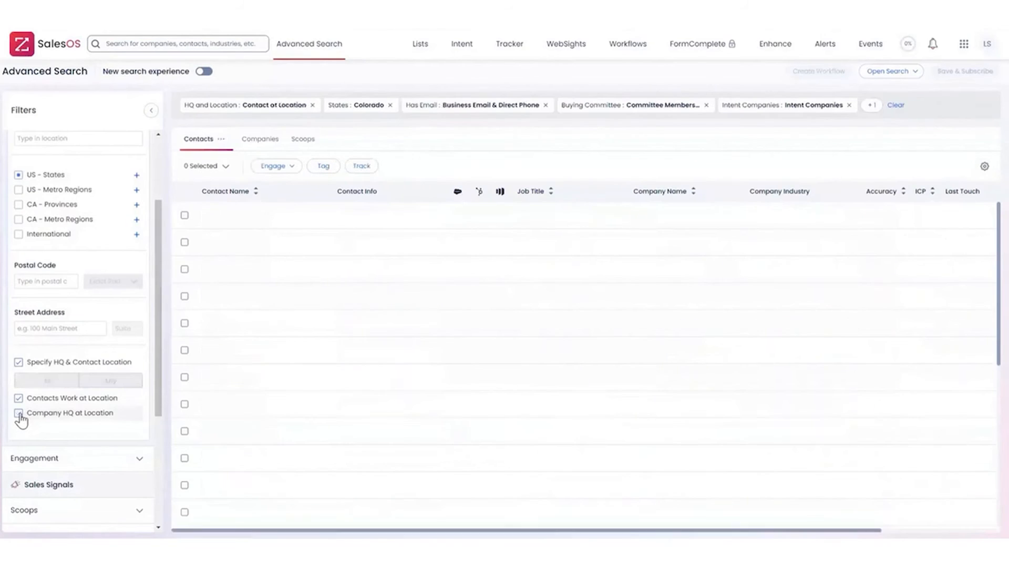
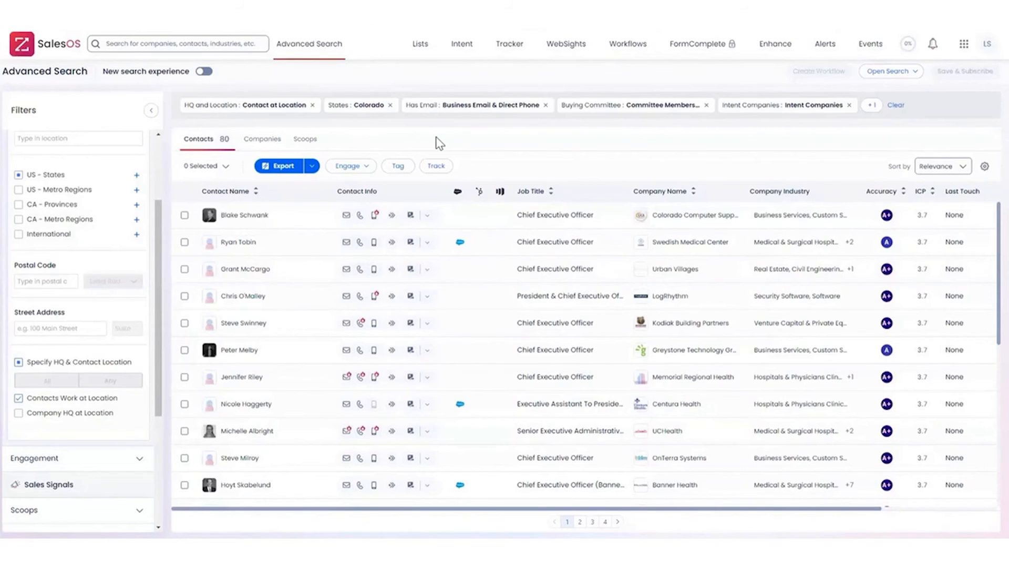
Open WebSights and look through its website visitor filters, including the time ranges, webpage URL and list of countries and states.
click(568, 45)
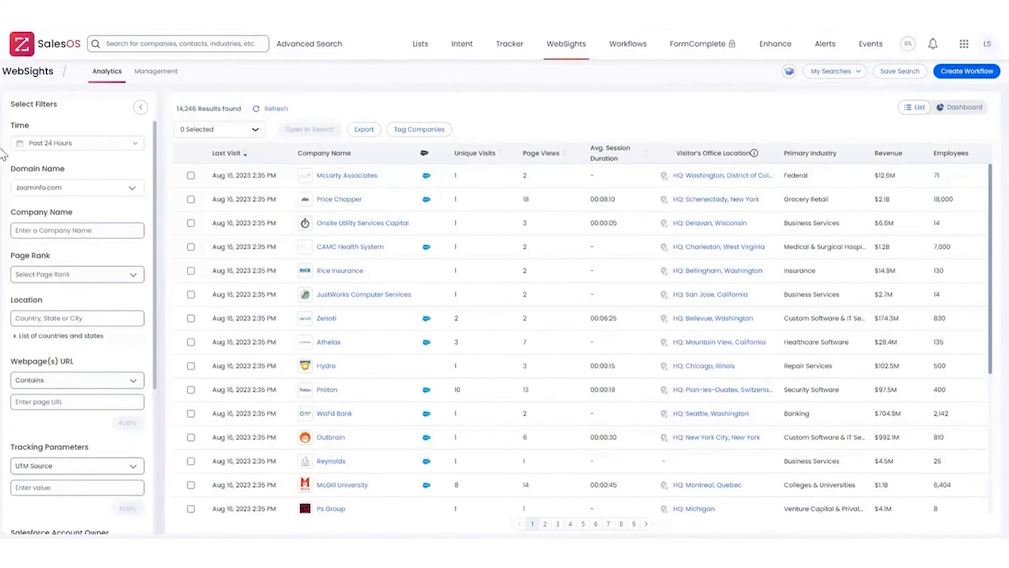
click(68, 144)
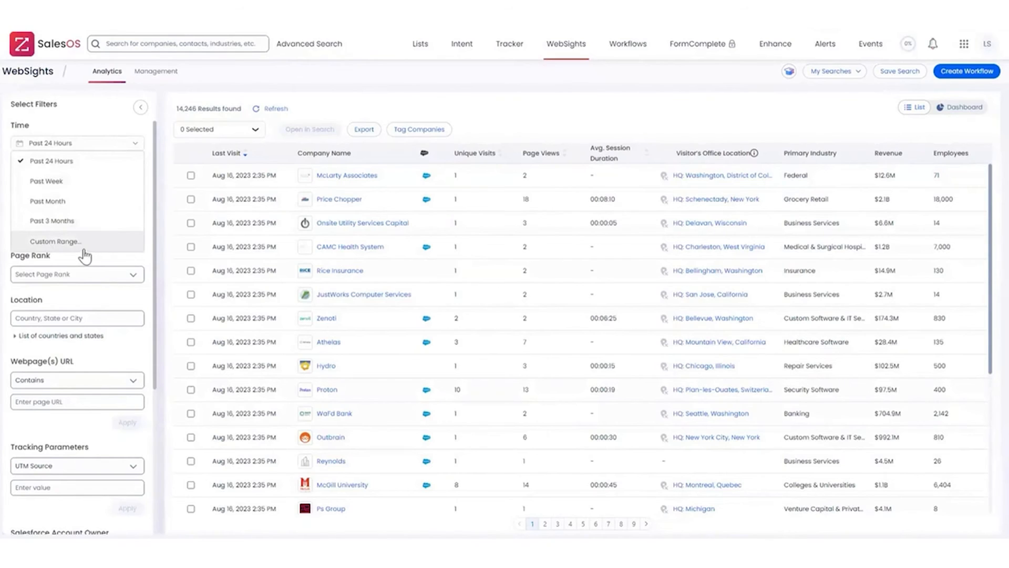
click(96, 139)
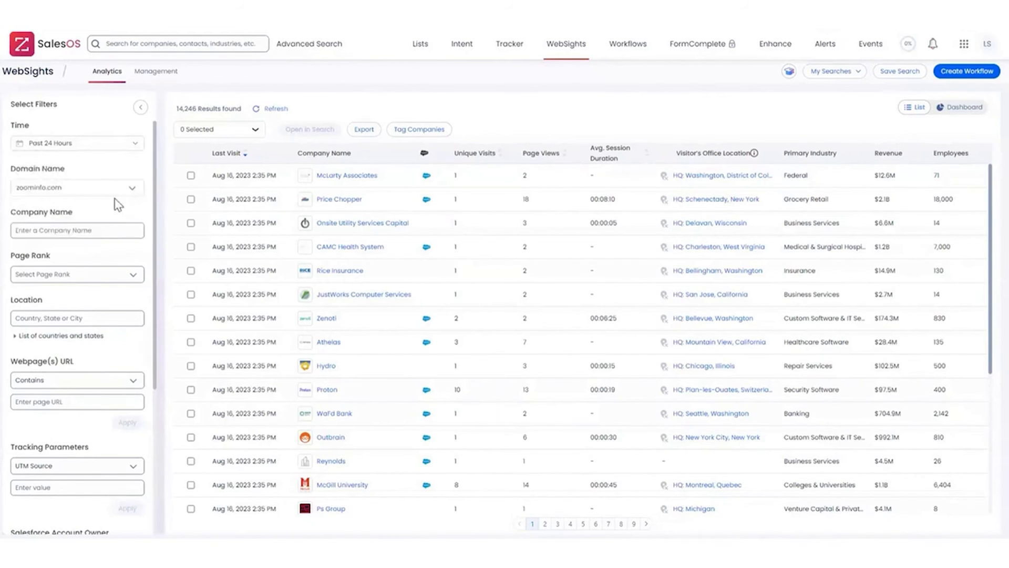
scroll(108, 221, down, 3)
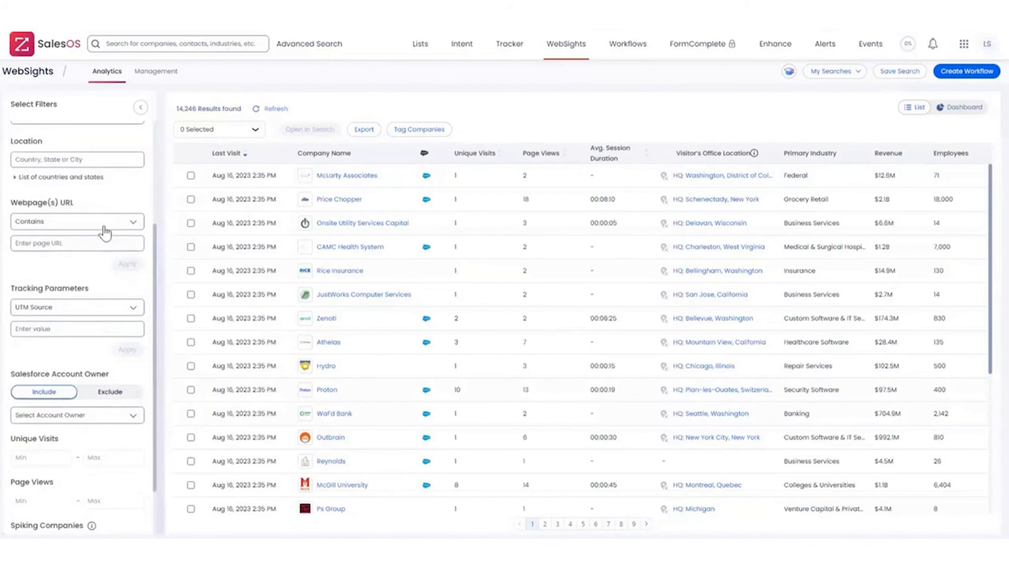
click(78, 244)
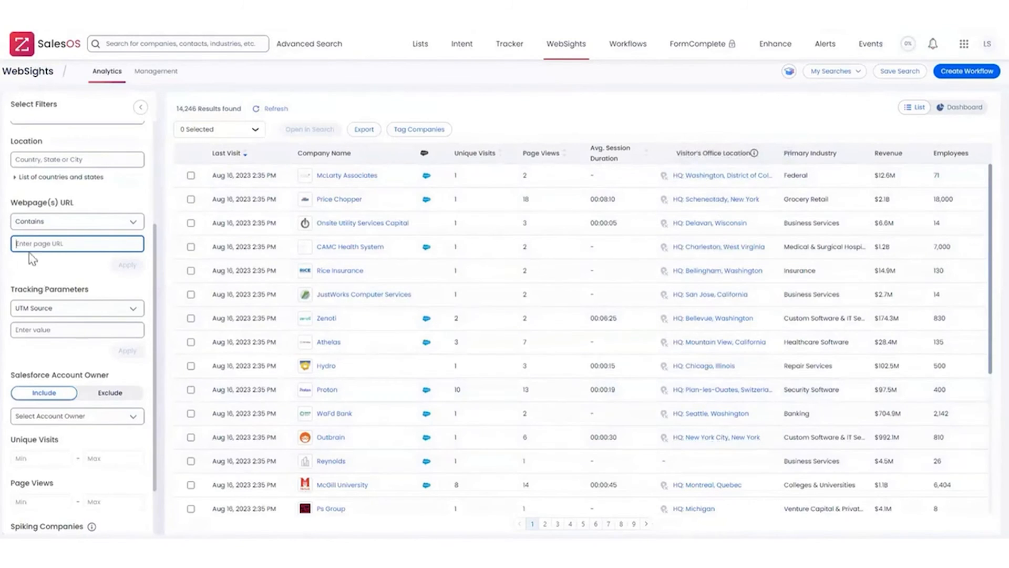
scroll(30, 259, up, 2)
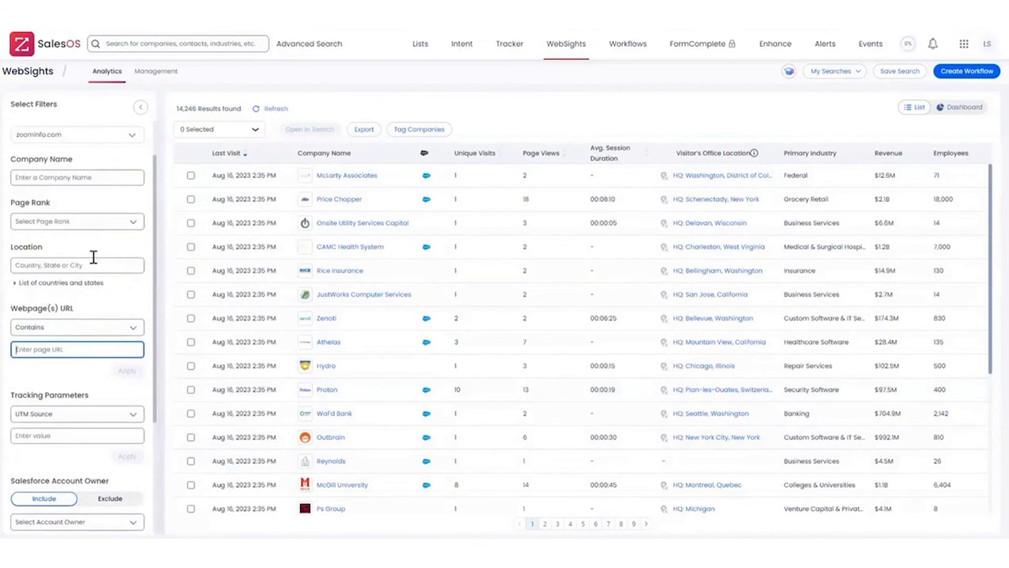
click(15, 283)
click(16, 286)
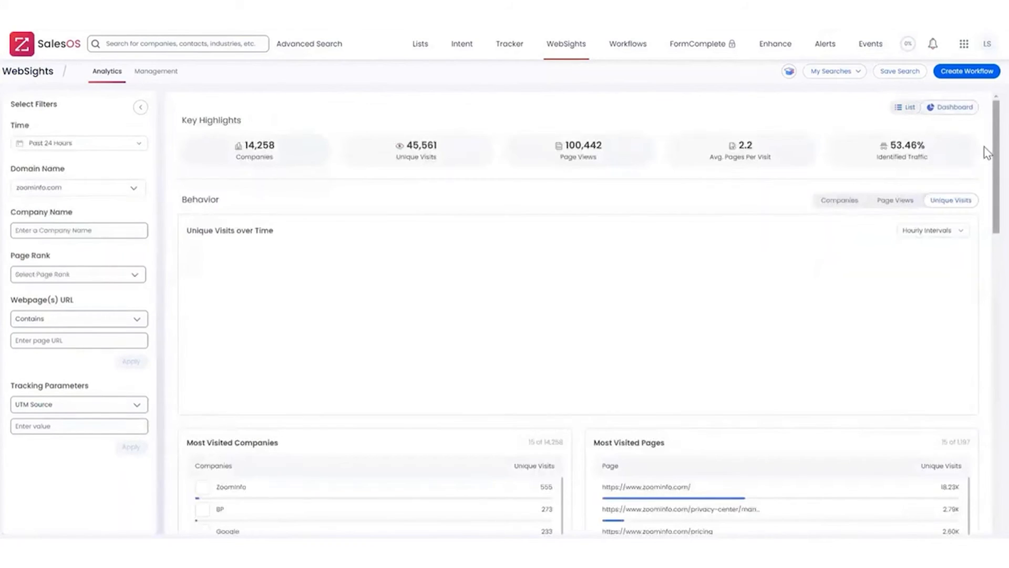
Review the WebSights dashboard's most visited companies, most visited pages and company insights, and return to the list view.
scroll(987, 152, down, 5)
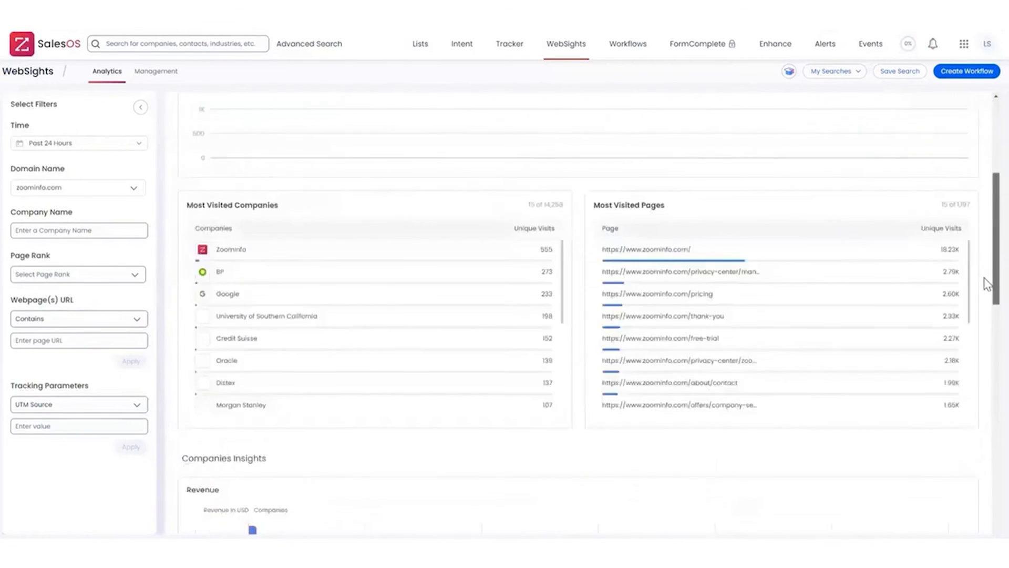
scroll(985, 273, down, 4)
scroll(985, 250, up, 2)
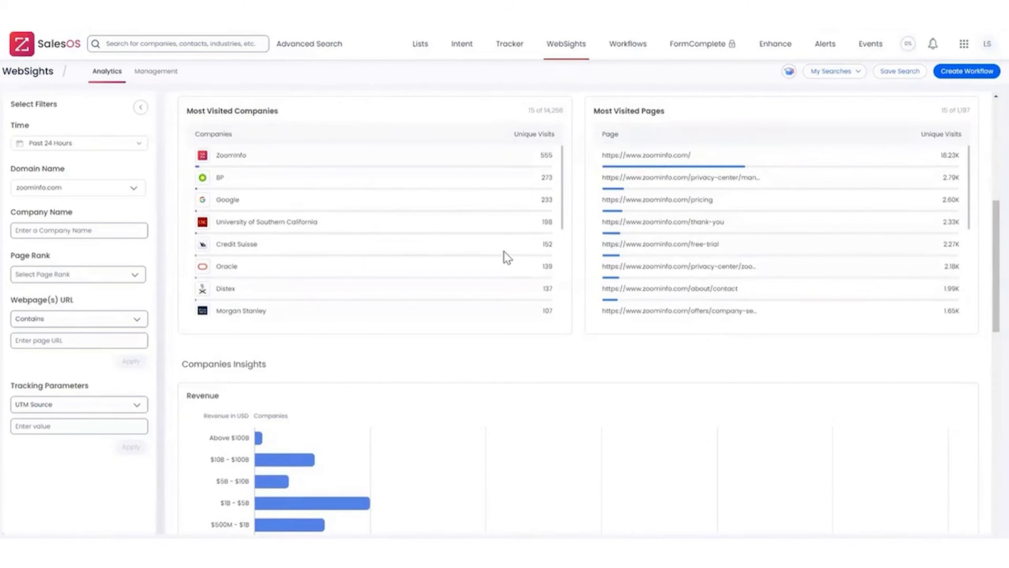
scroll(712, 349, up, 6)
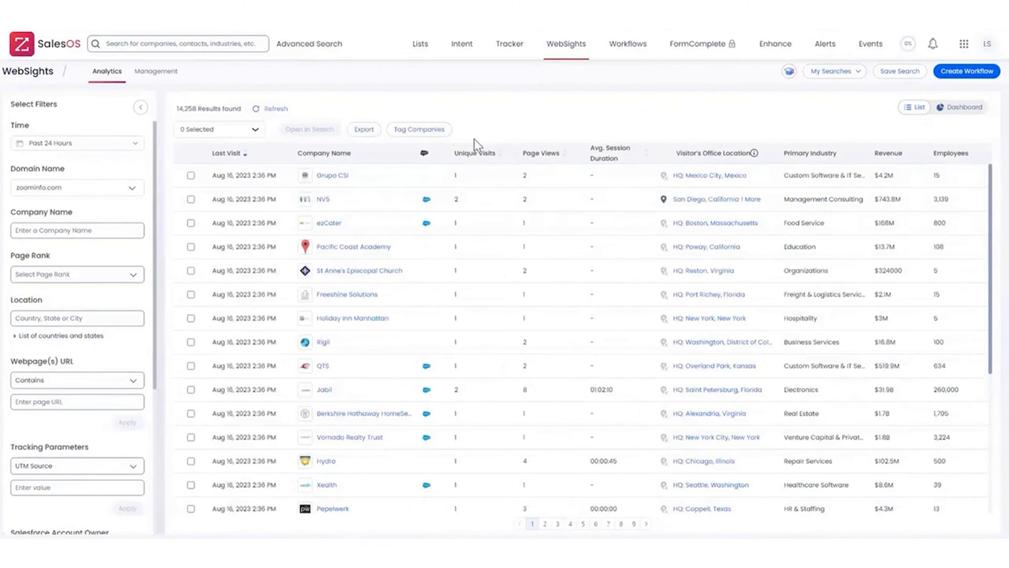
Select all website-visiting companies in WebSights and open them in Advanced Search on the contacts list.
click(240, 134)
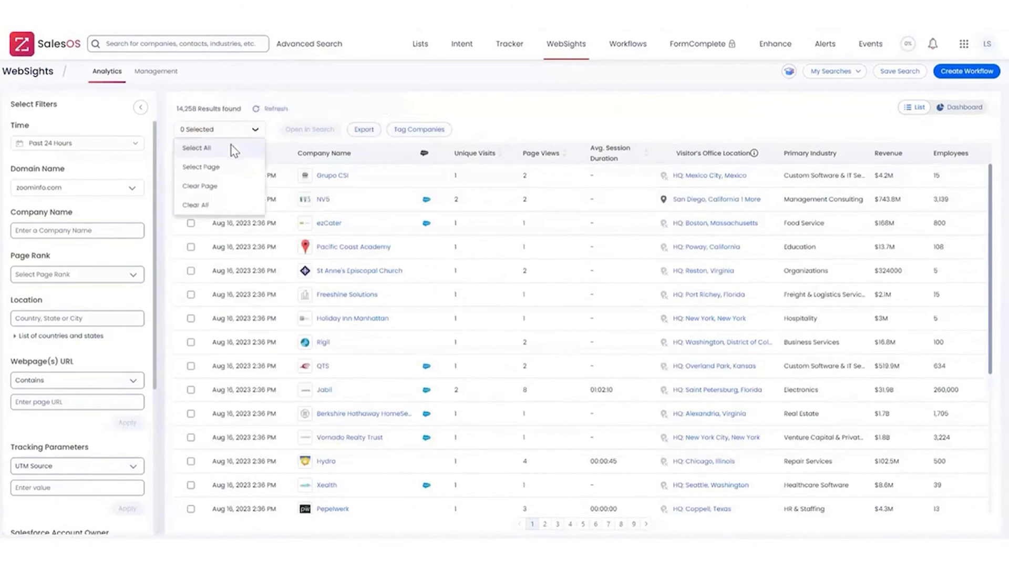
click(233, 146)
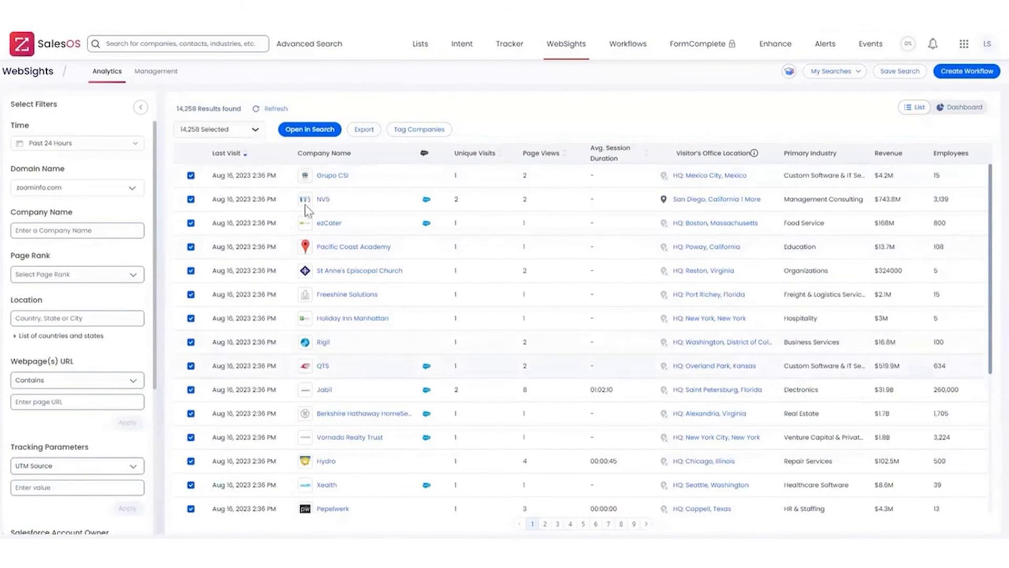
click(318, 131)
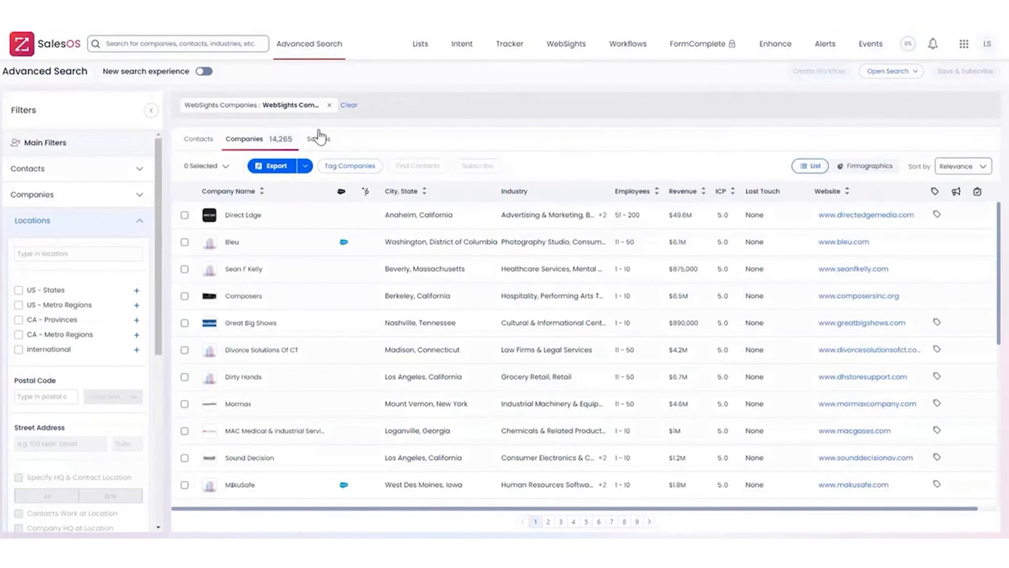
click(193, 147)
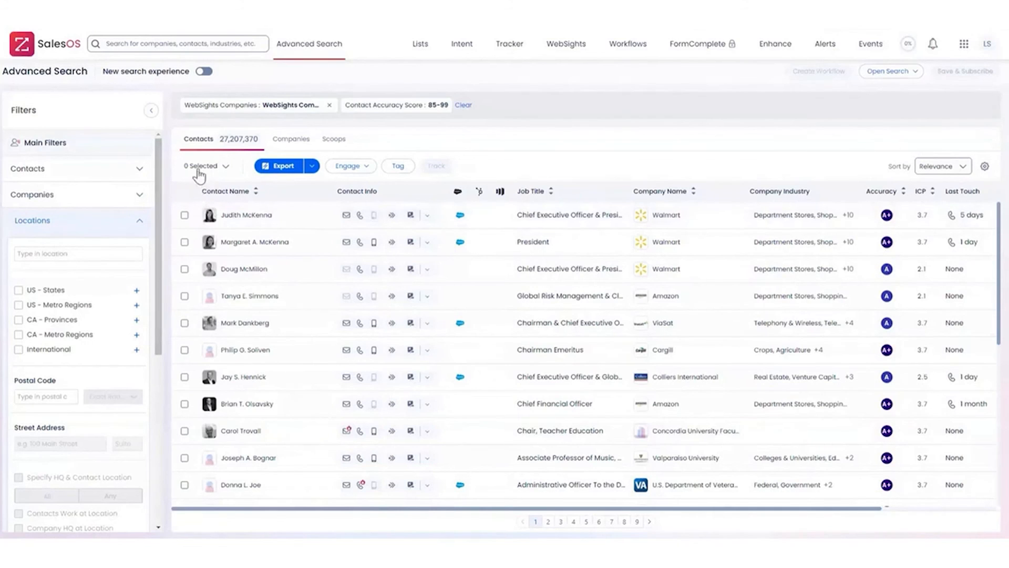
Look over the available export destinations for the contacts, including the Bullhorn options, without exporting anything.
click(312, 167)
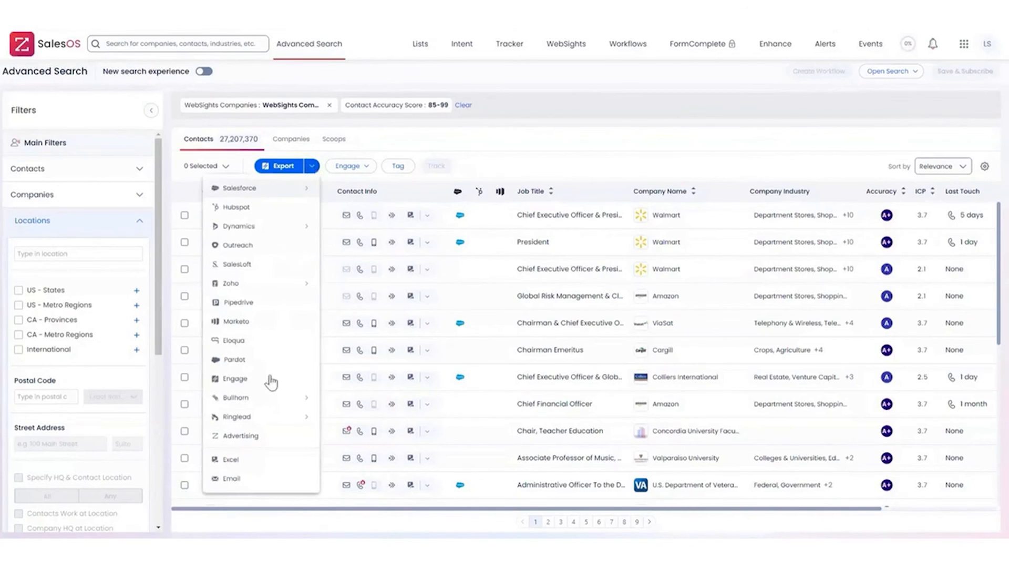
mouse_move(266, 402)
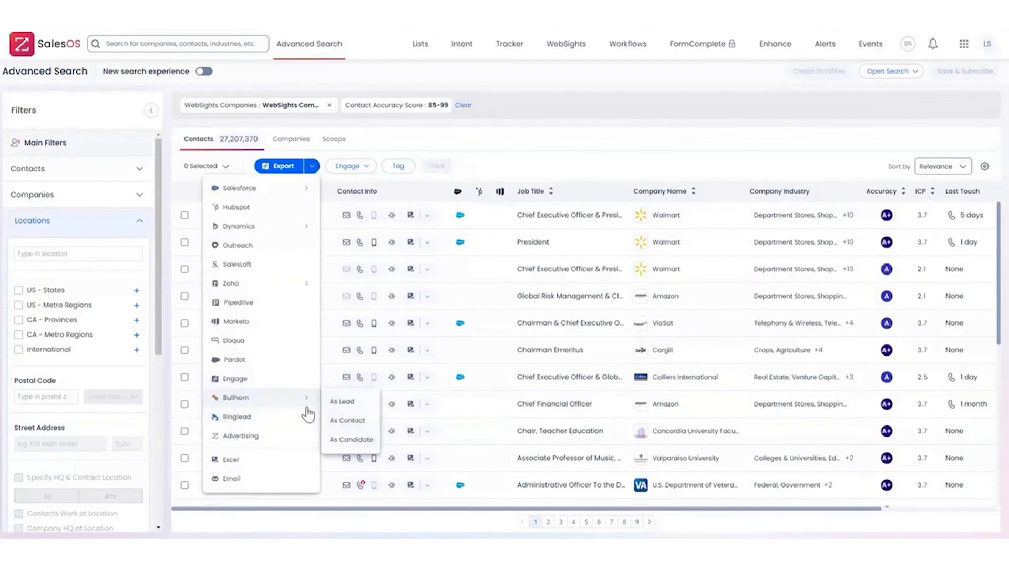
click(581, 140)
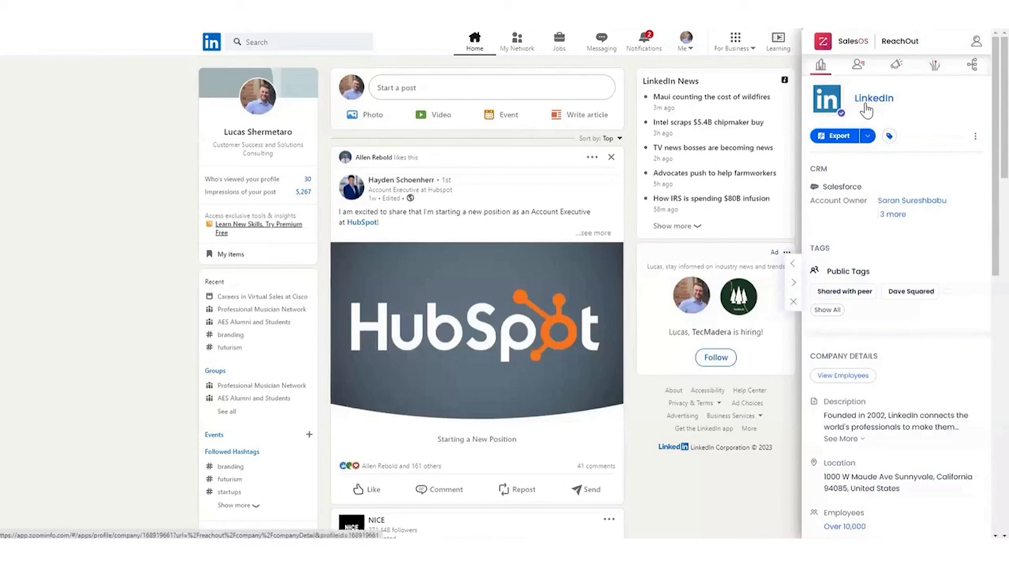
On LinkedIn, open the ZoomInfo CEO's profile from the recent searches and review the ReachOut contact details, activity feed and company scoops.
click(318, 46)
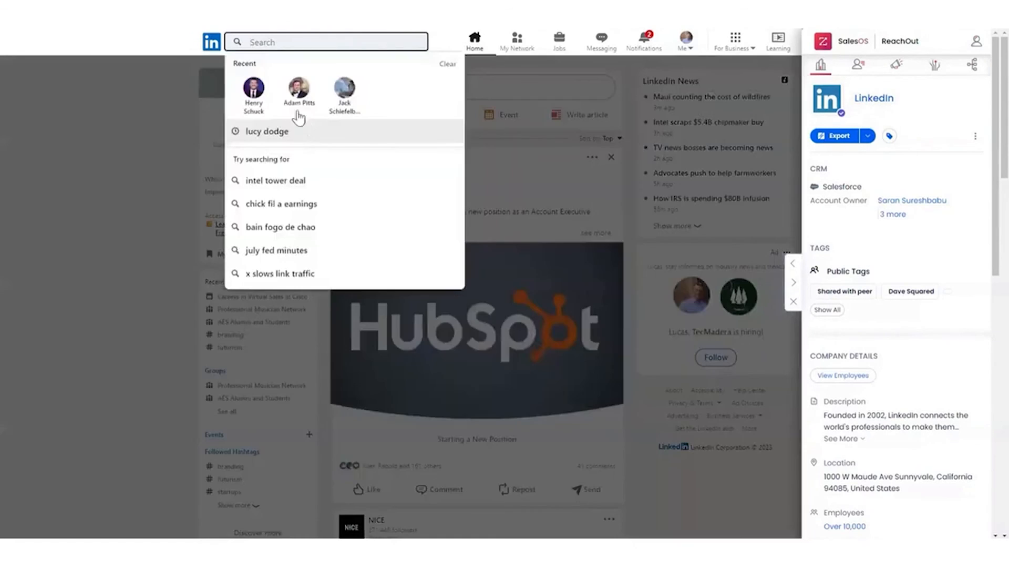
click(252, 92)
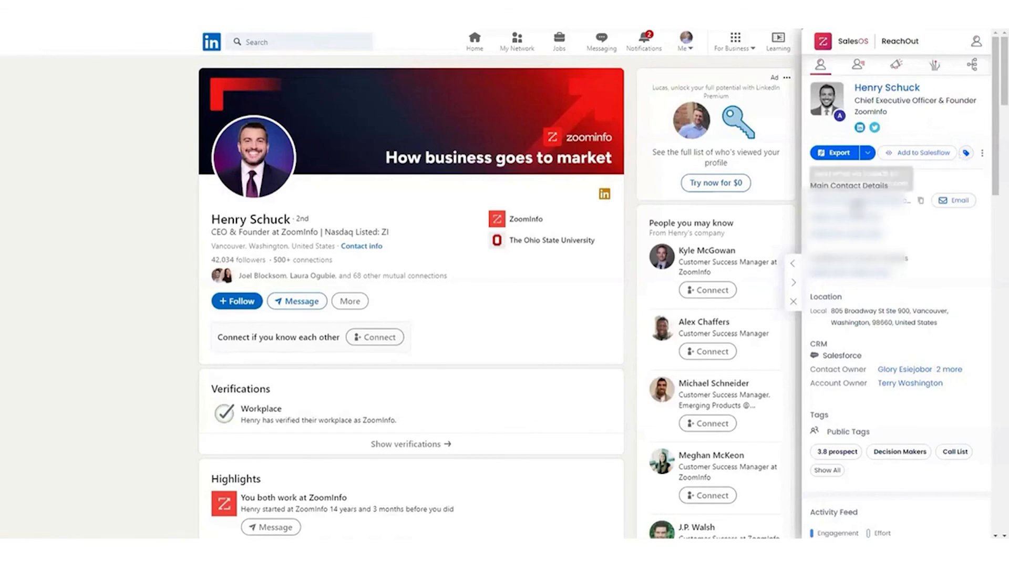
scroll(856, 289, down, 3)
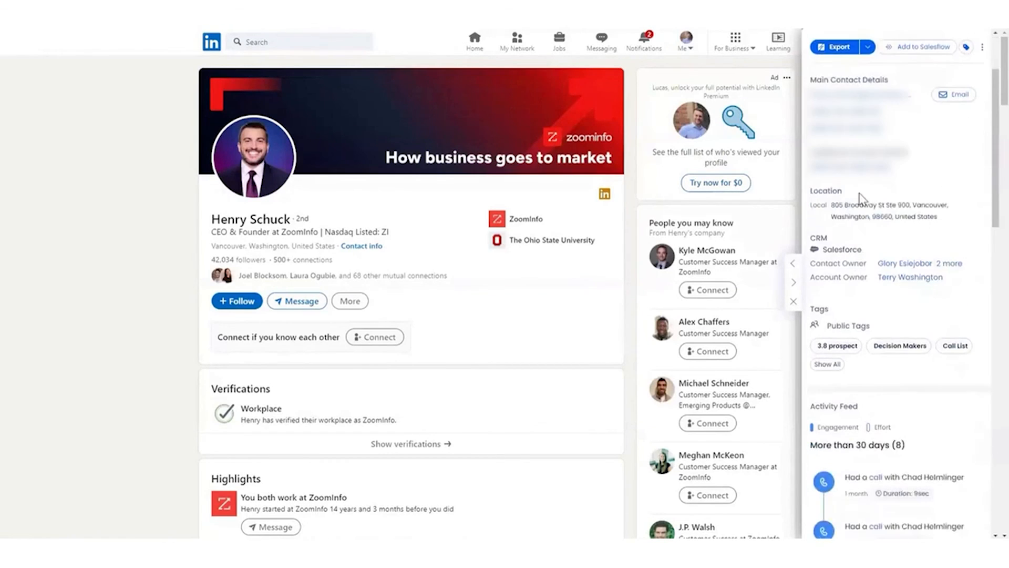
scroll(862, 202, down, 7)
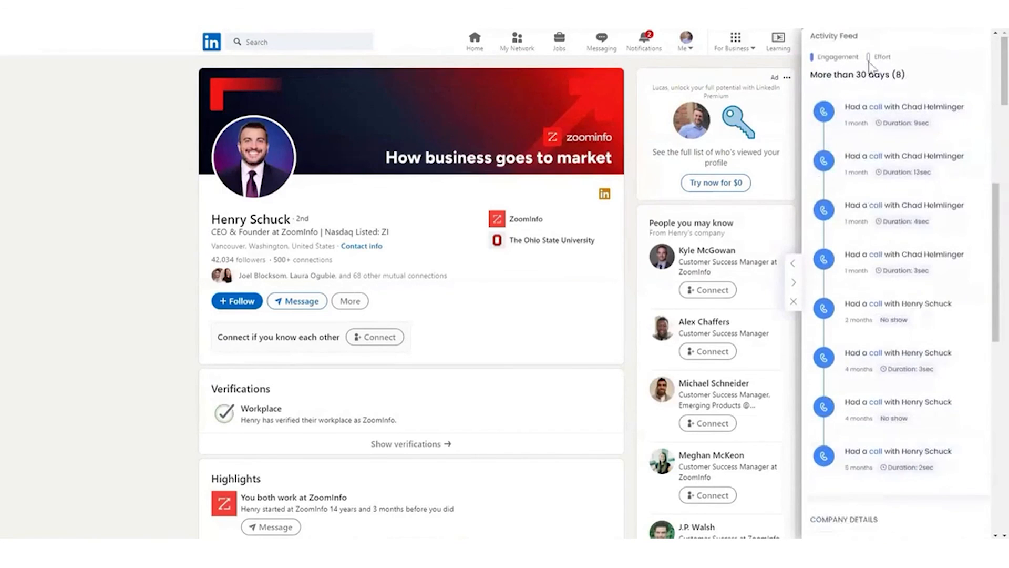
scroll(867, 308, down, 7)
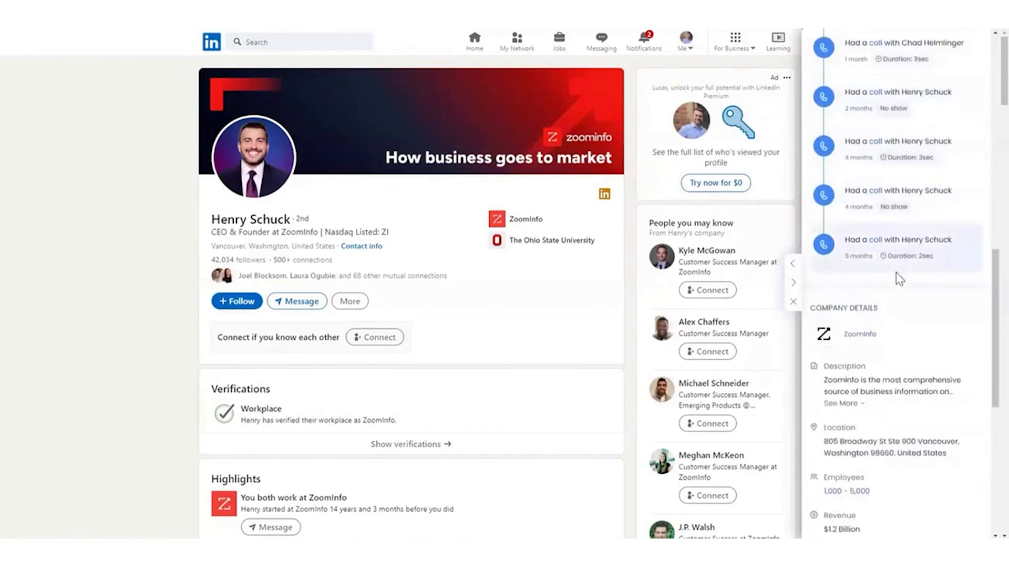
scroll(872, 437, up, 15)
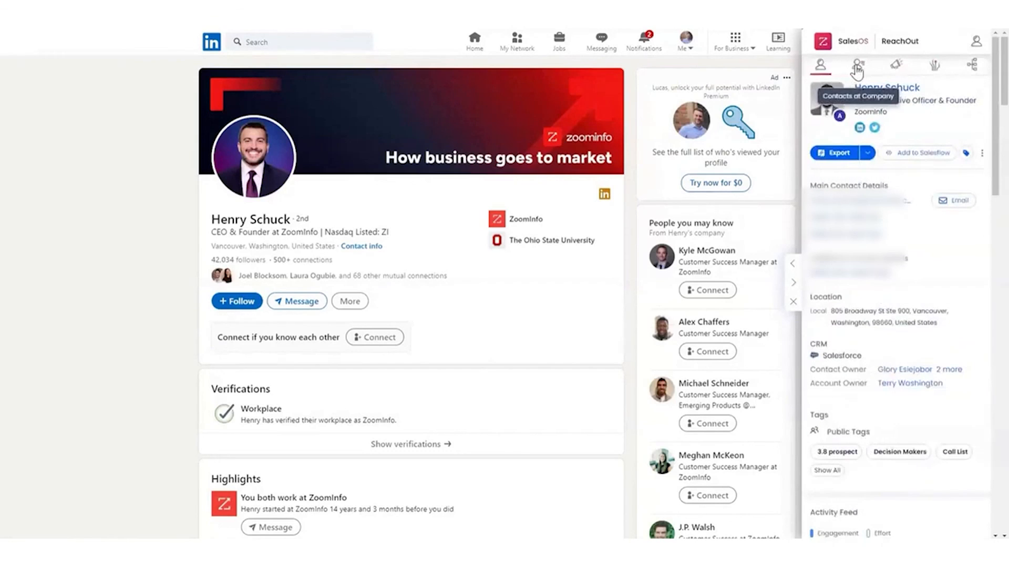
click(897, 67)
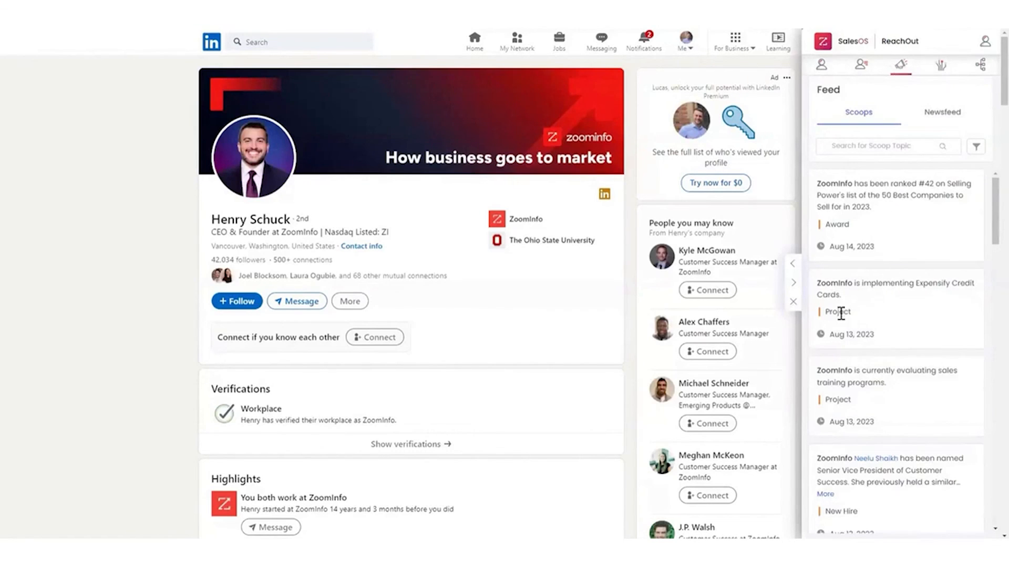
Look over Advanced Search and Intent Signals in ReachOut's expanded SalesOS view, and close ReachOut on the LinkedIn profile.
click(793, 265)
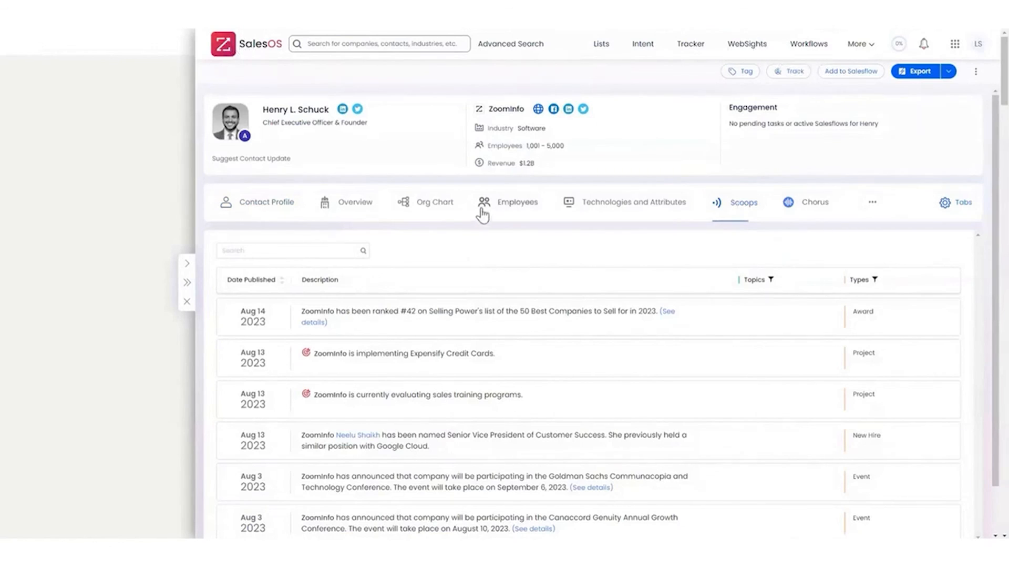
click(508, 49)
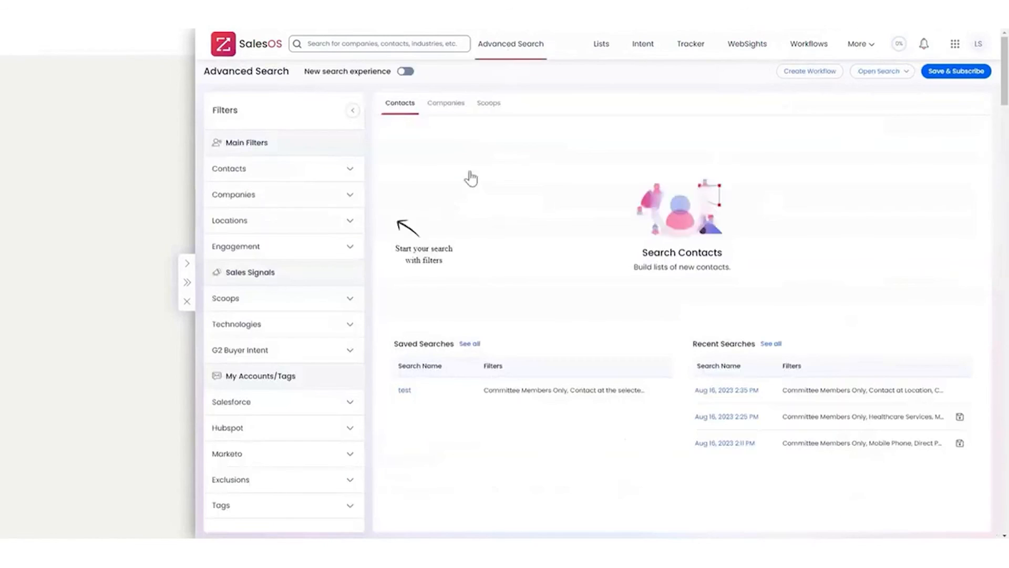
click(650, 52)
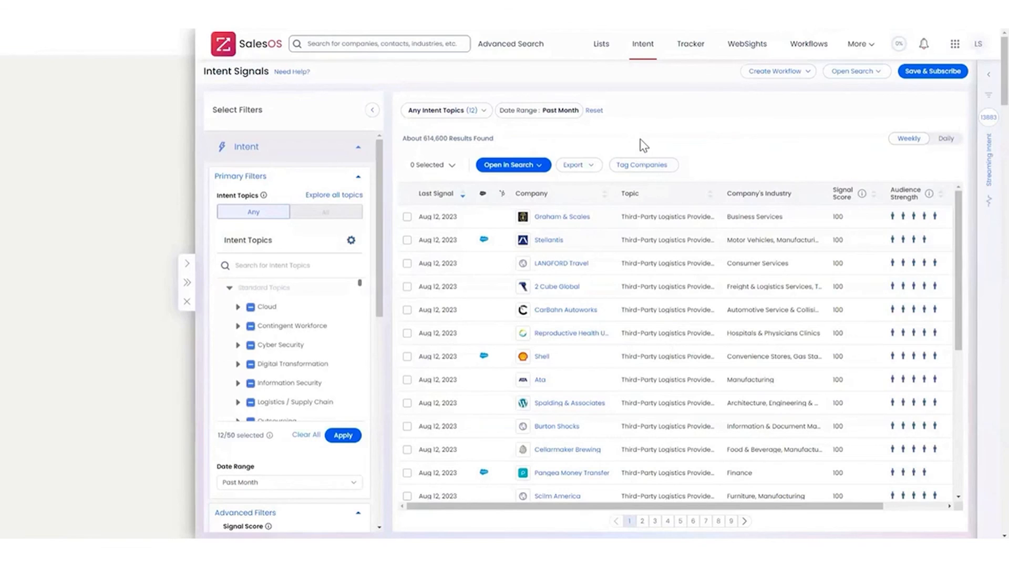
click(534, 46)
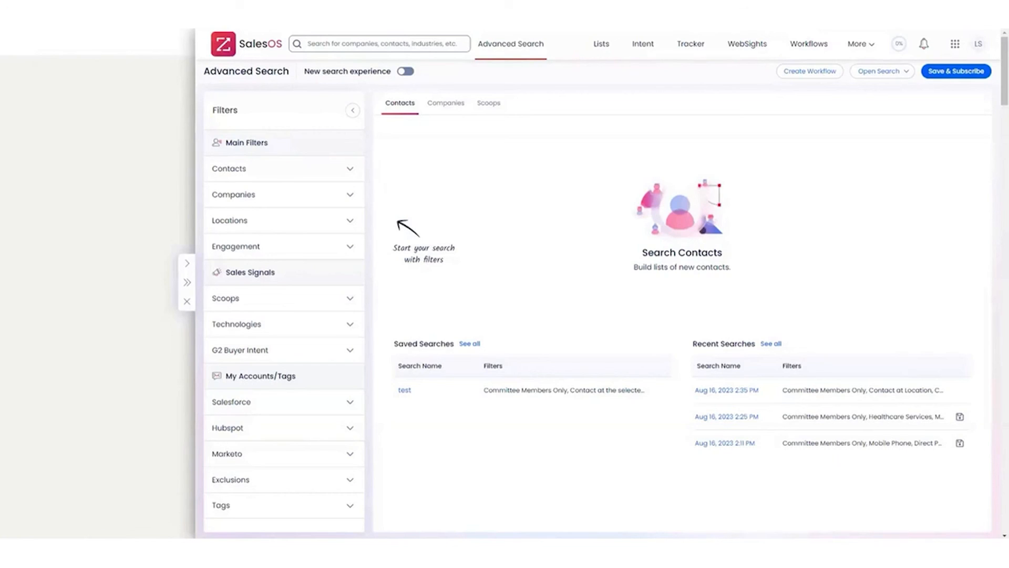
click(186, 265)
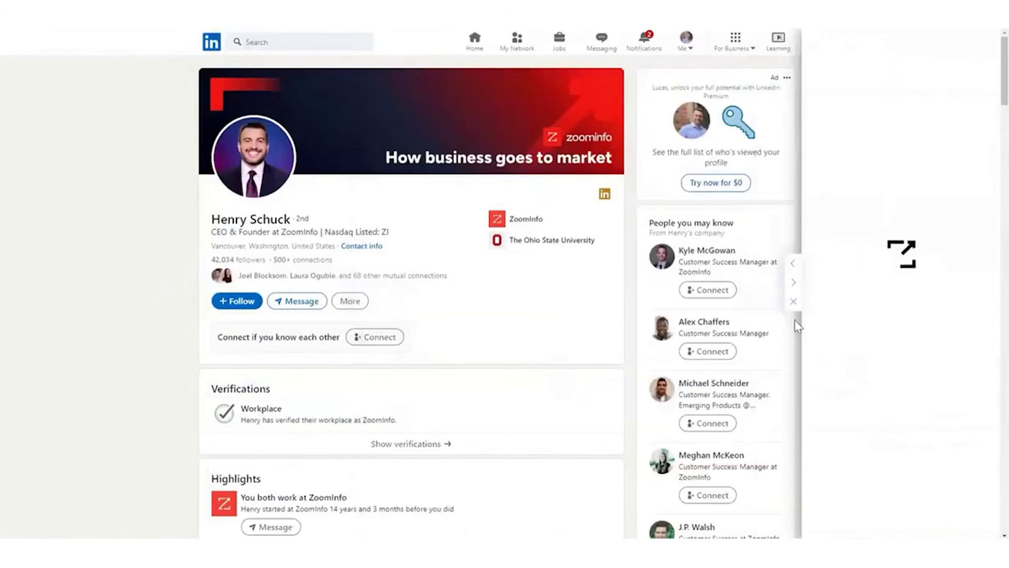
click(792, 303)
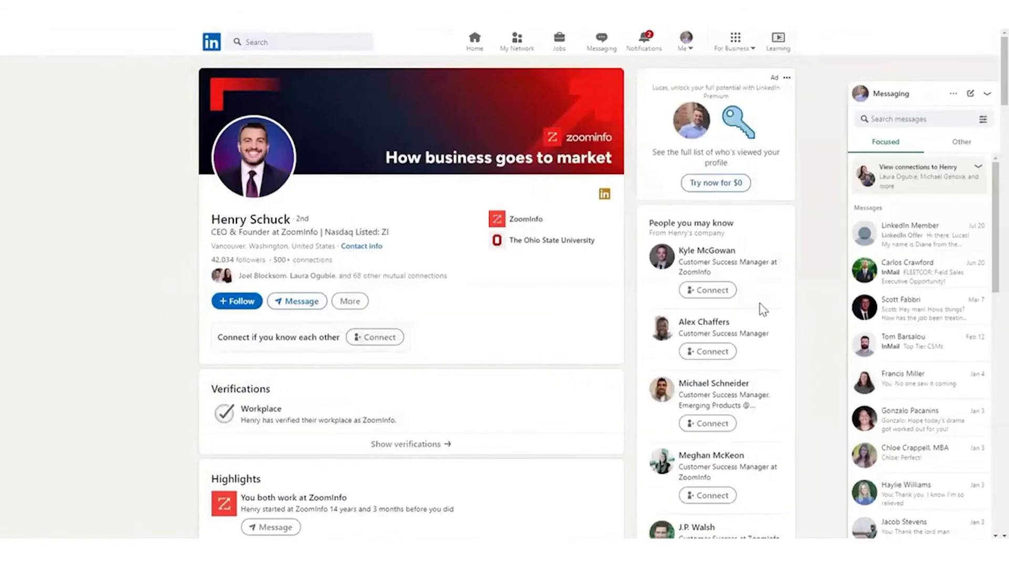